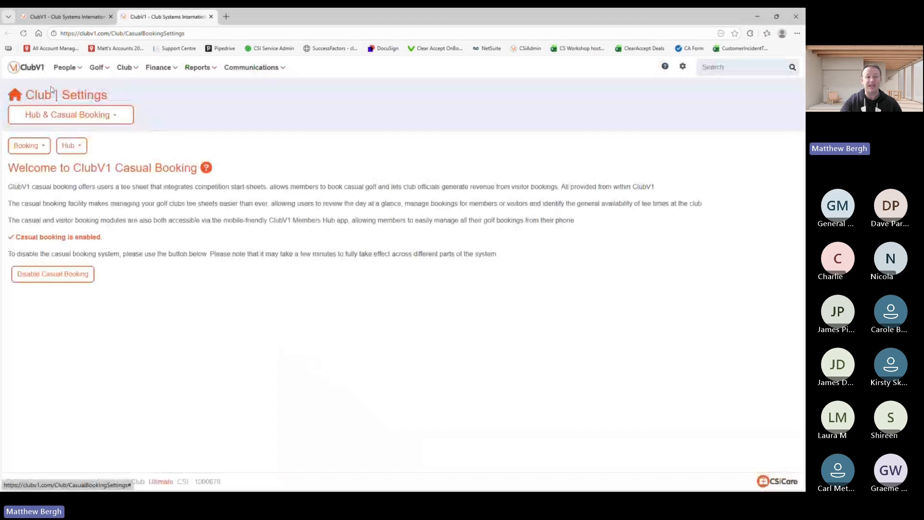
Step: Open Booking > Green Fee Rates and review the rates, Summer Visitors - Weekend through Silver Society Package
left_click(41, 148)
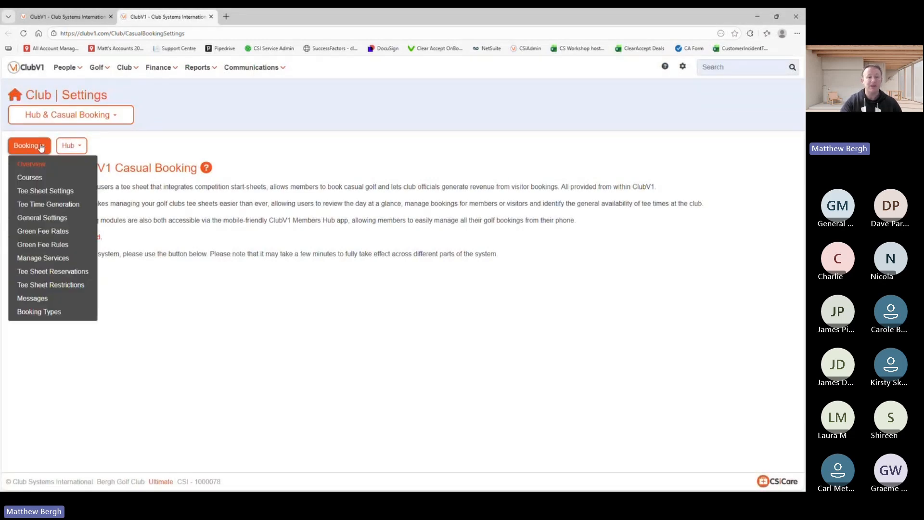
left_click(55, 232)
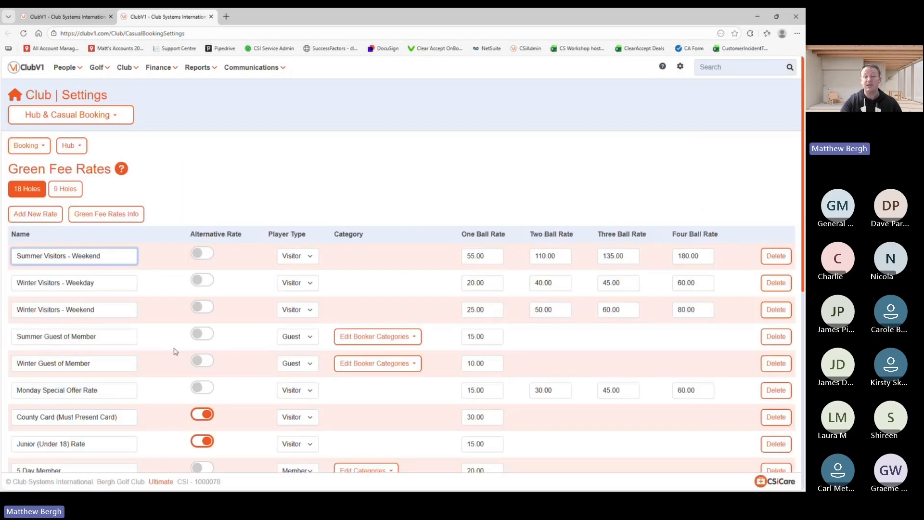
scroll(175, 351, "down", 3)
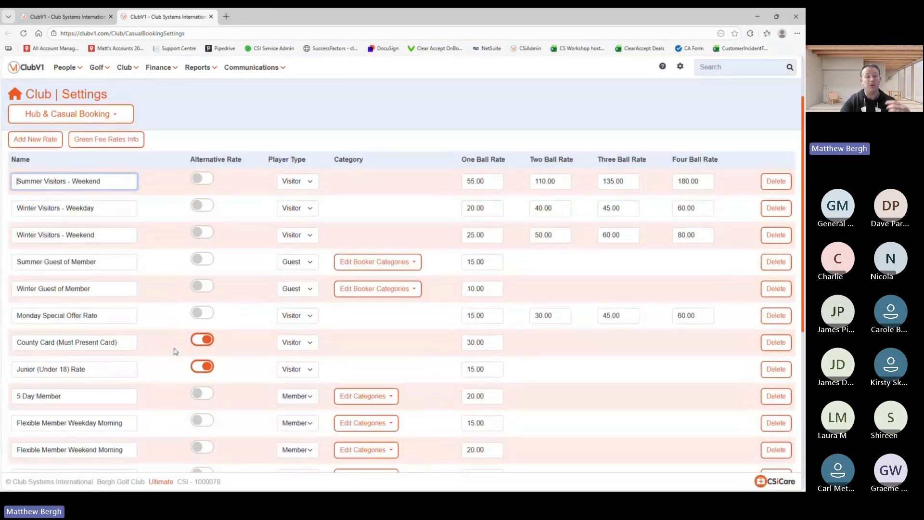
scroll(175, 351, "down", 5)
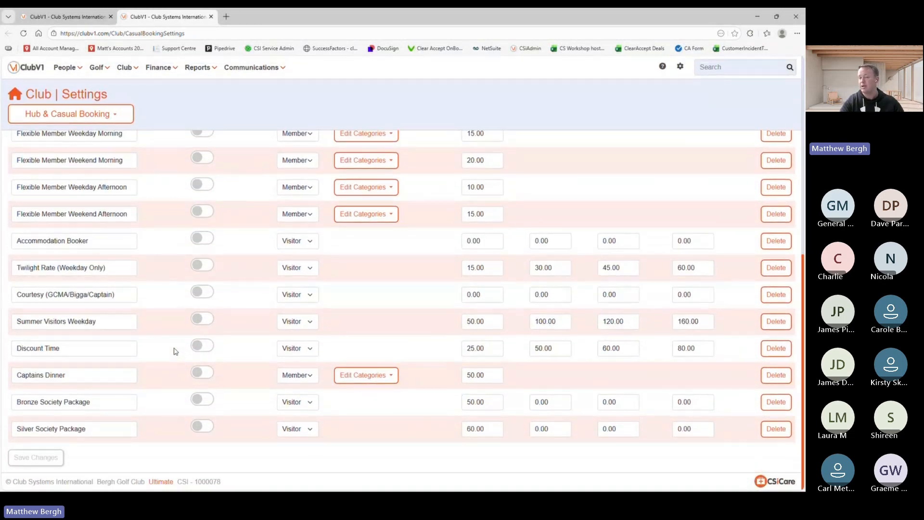
scroll(175, 351, "up", 4)
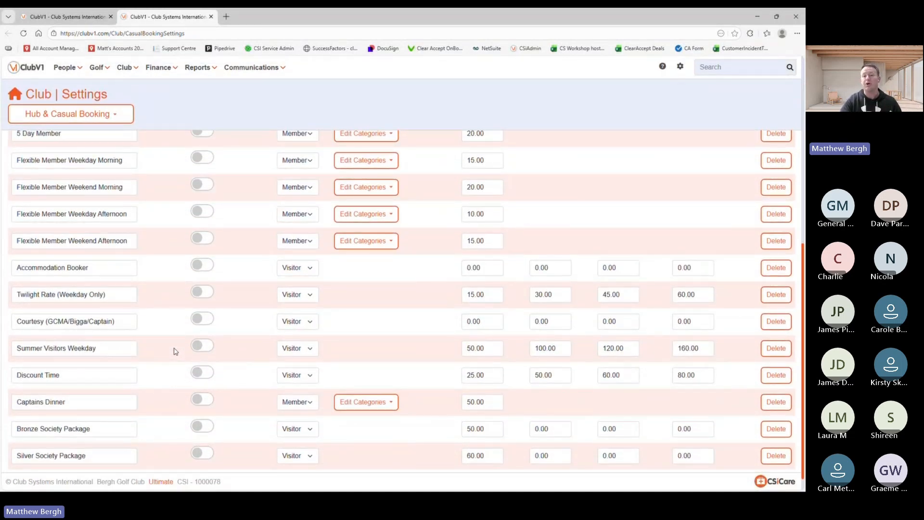
scroll(175, 351, "up", 3)
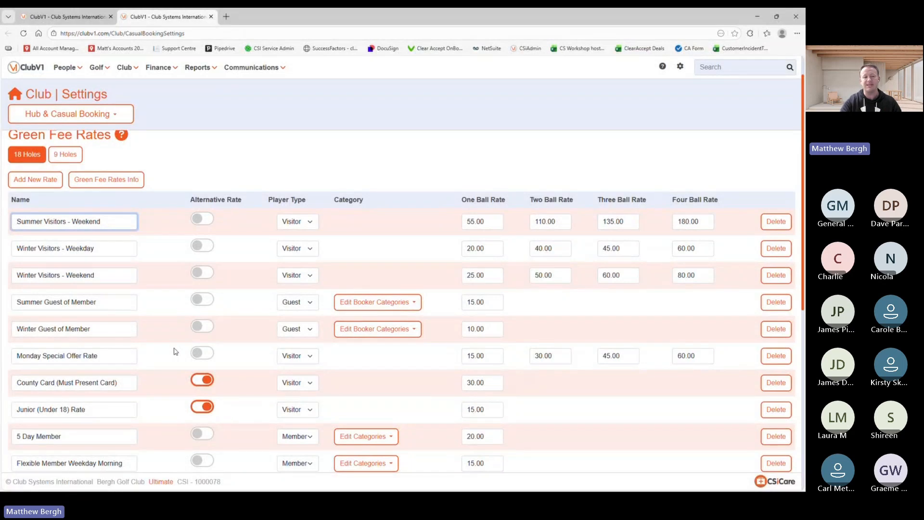
scroll(175, 351, "down", 2)
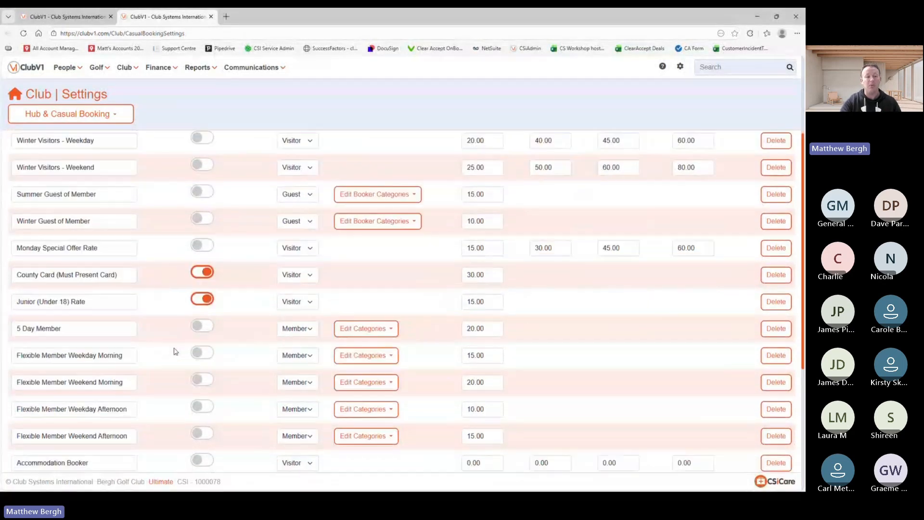
scroll(175, 351, "down", 3)
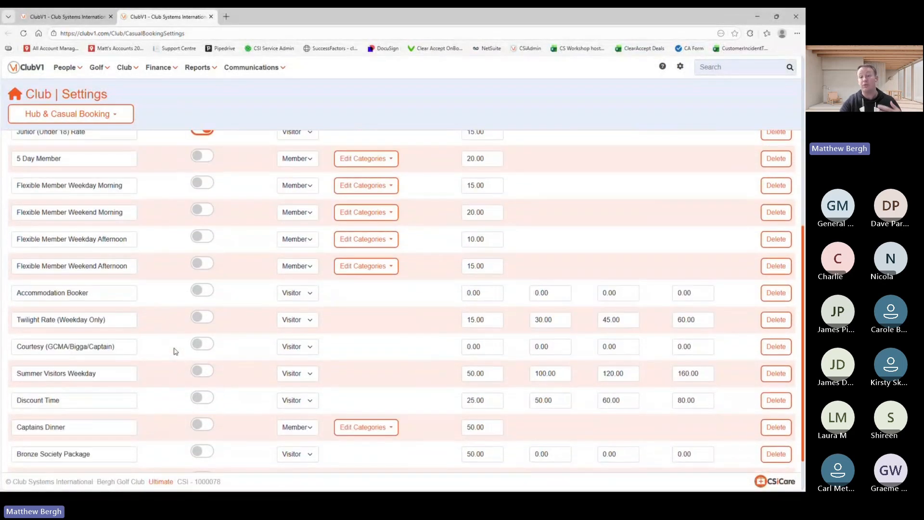
scroll(175, 350, "down", 1)
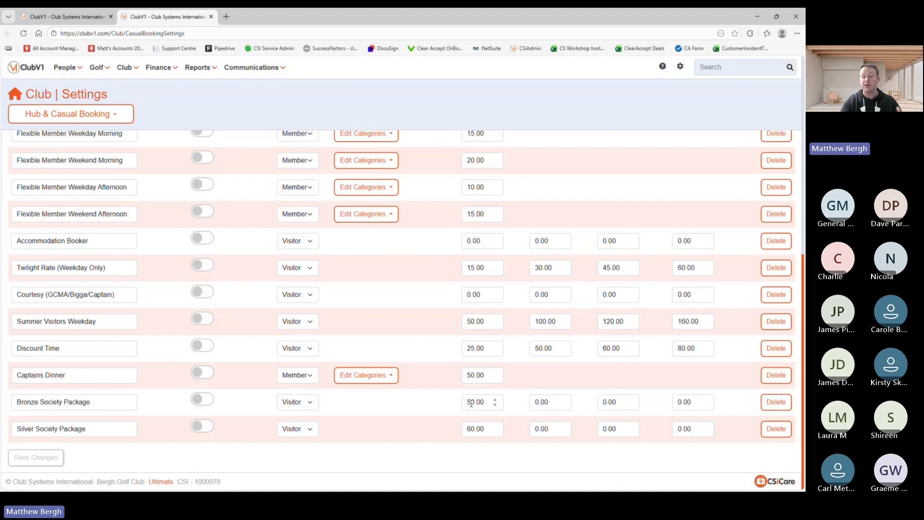
scroll(147, 361, "up", 8)
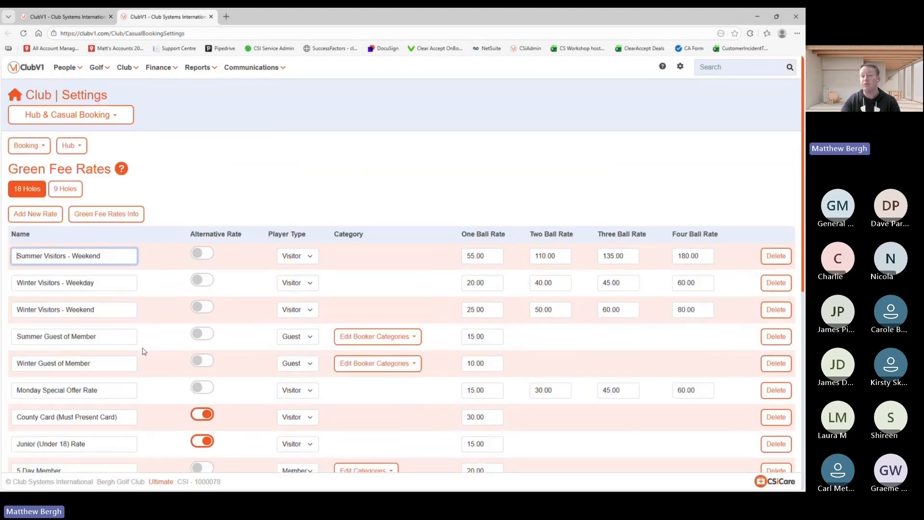
left_click(47, 211)
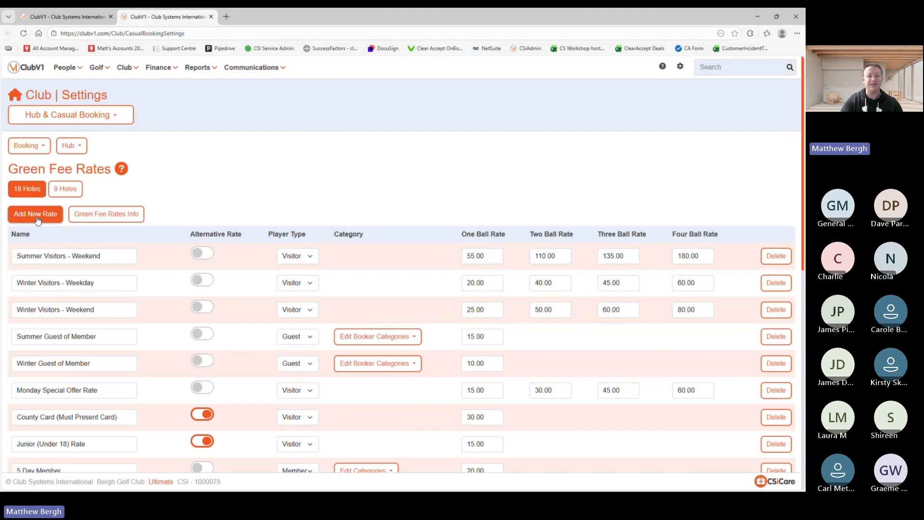
Step: Reload the settings, return to Green Fee Rates and add a blank rate row
left_click(25, 34)
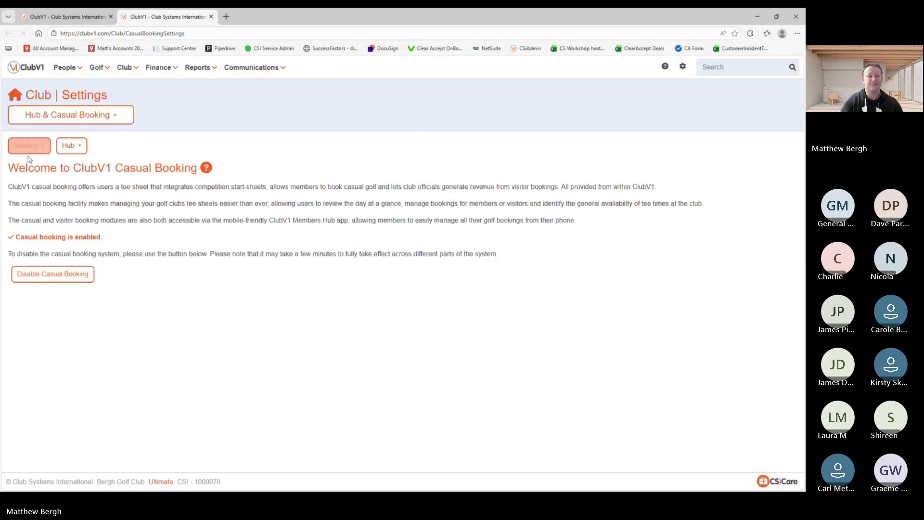
left_click(27, 146)
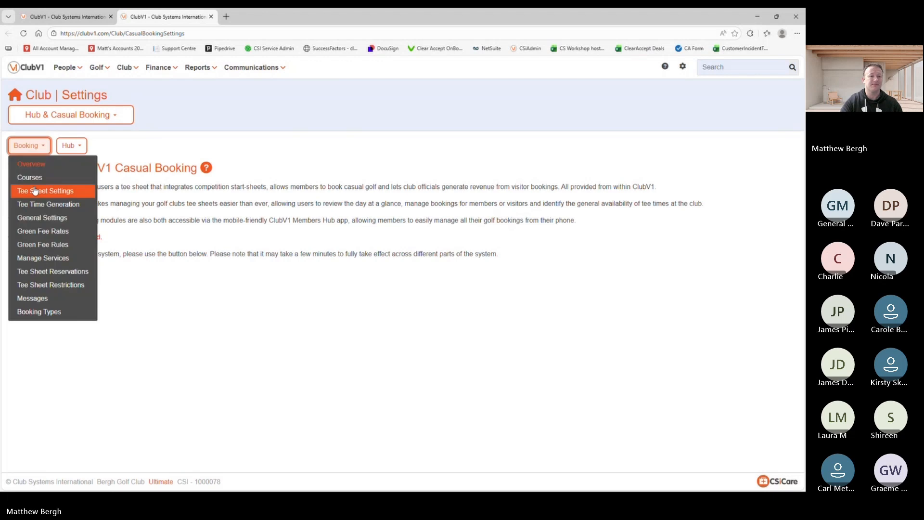
left_click(47, 232)
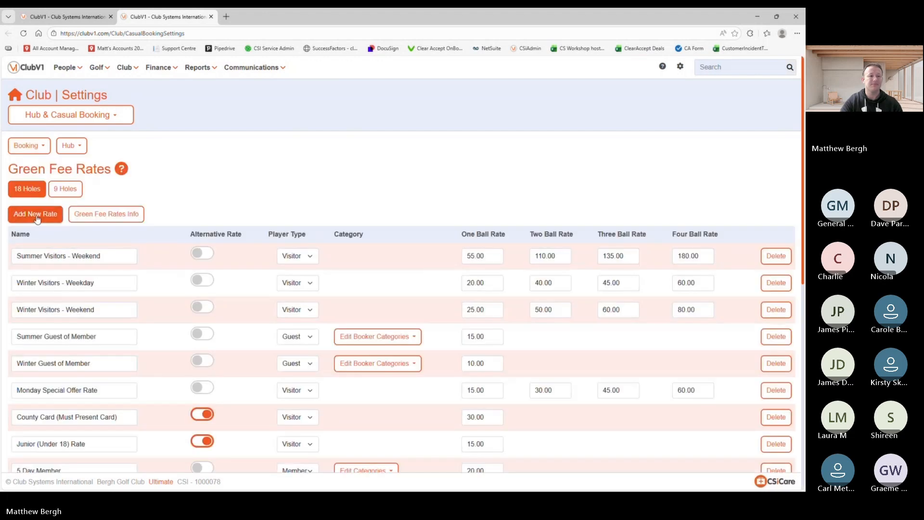
left_click(37, 217)
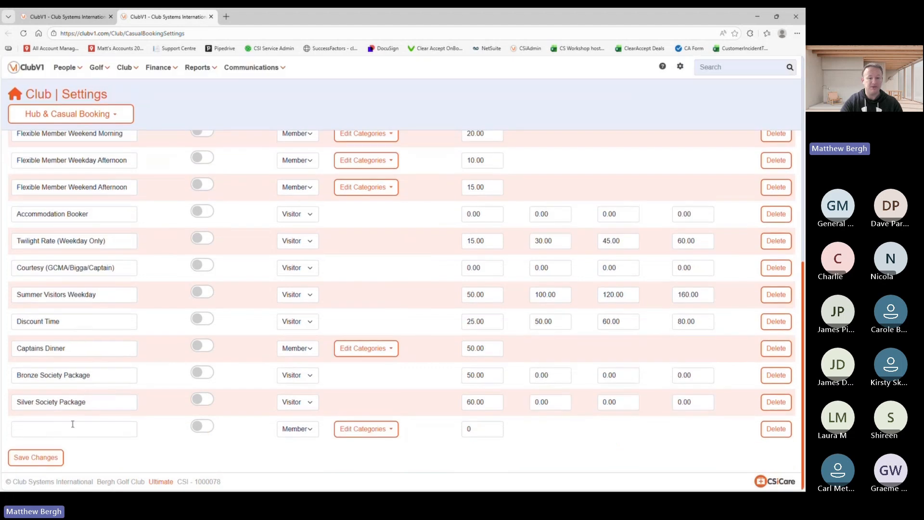
Step: Name the new rate 'Society 1-8', make it a Visitor rate with one-ball price 50
left_click(56, 424)
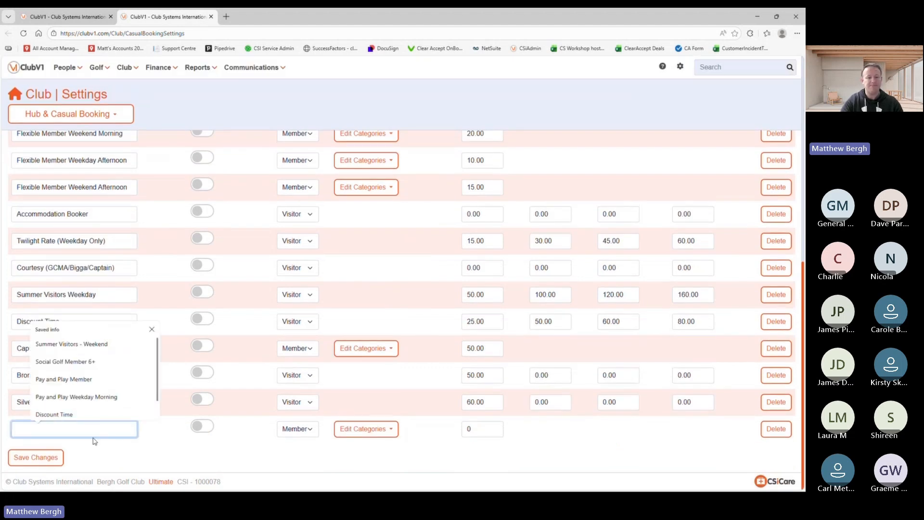
type("Socie")
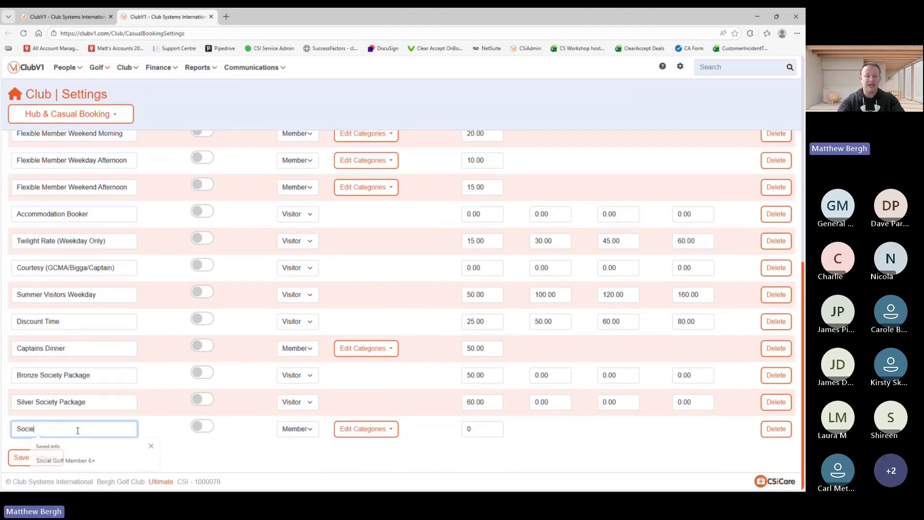
type("ty 1-8")
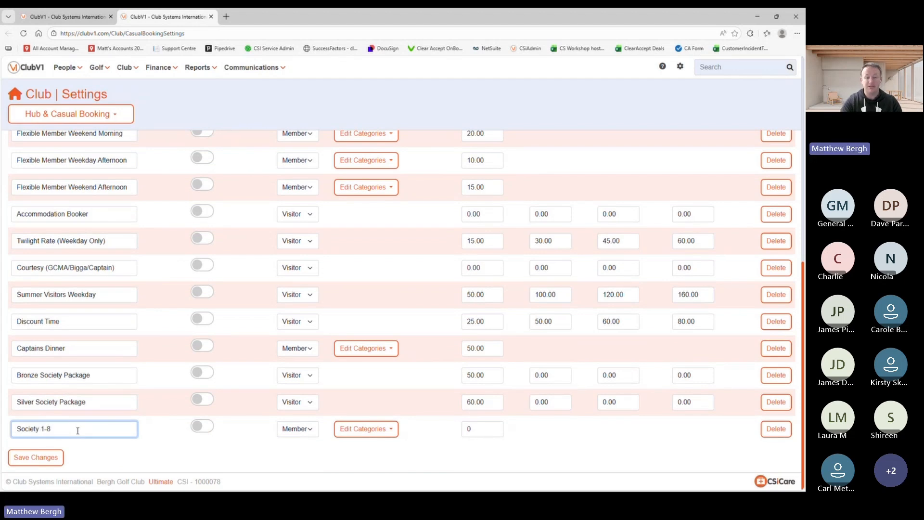
left_click(297, 433)
left_click(295, 466)
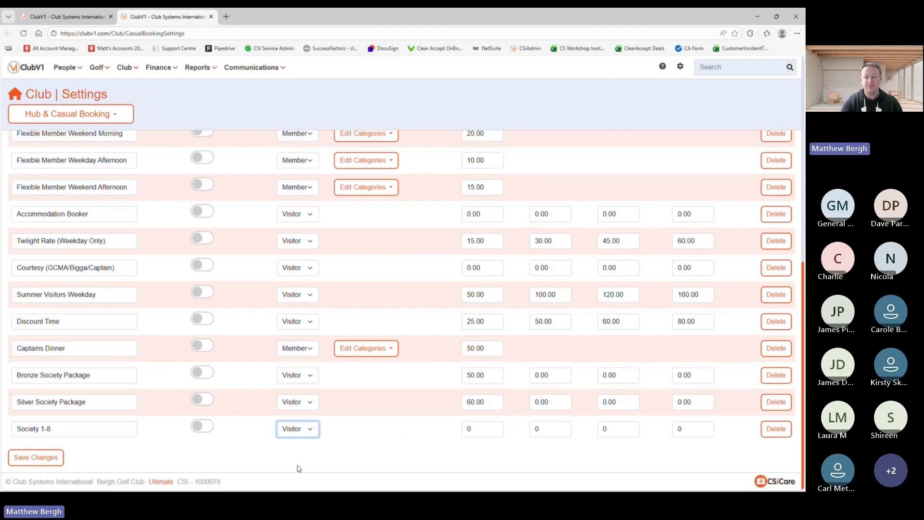
left_click_drag(487, 428, 435, 428)
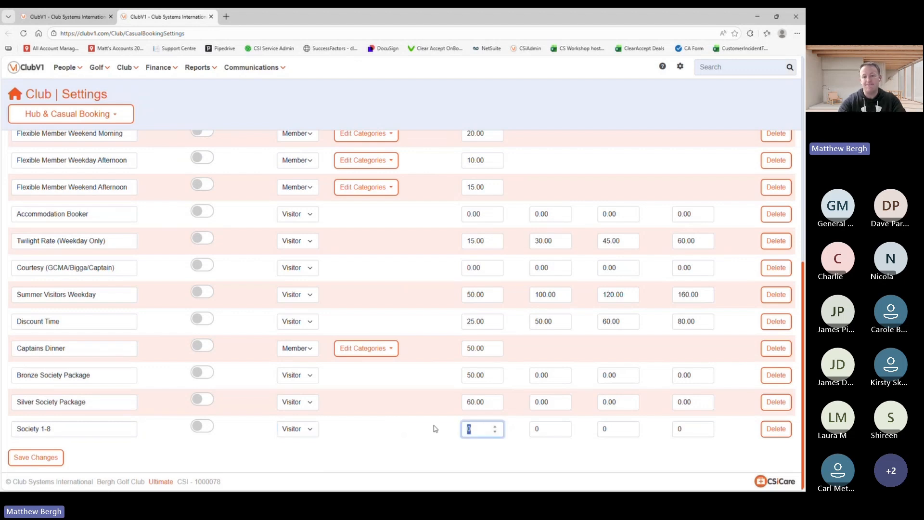
type("5")
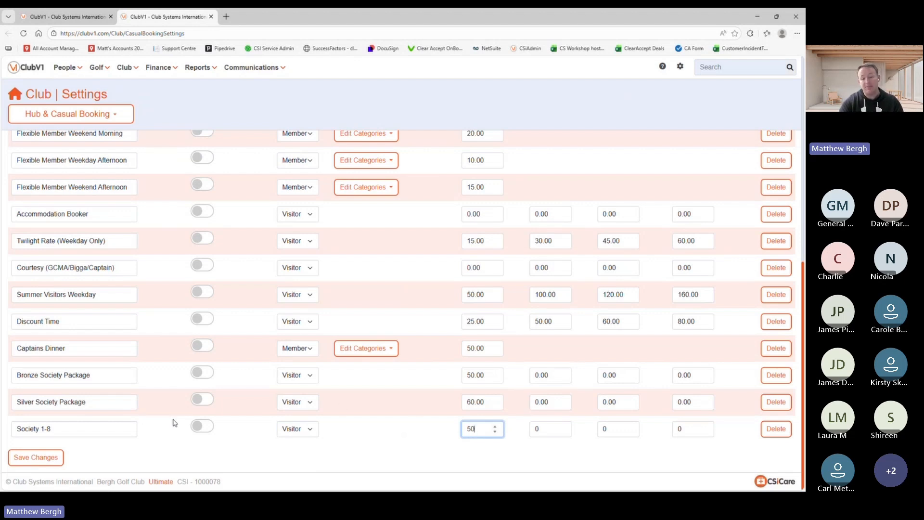
left_click(621, 413)
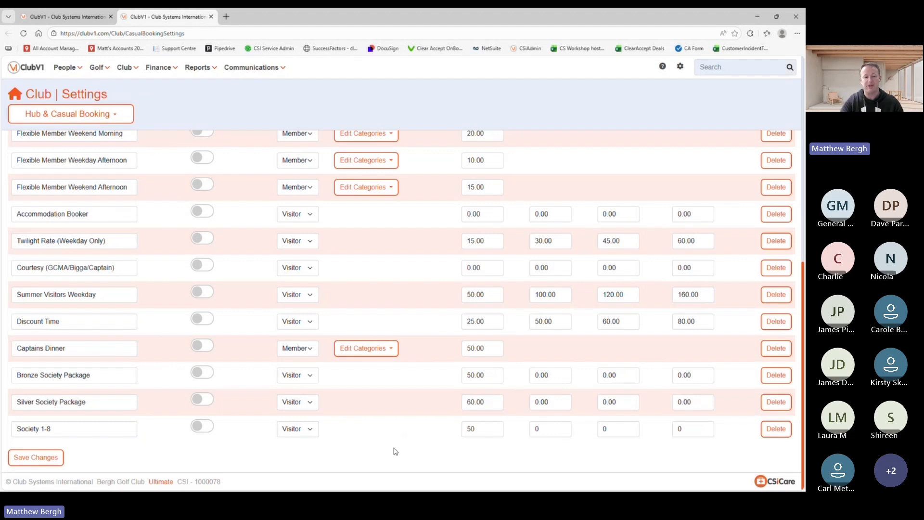
Step: Add a Society 9-16 Visitor rate with a one-ball price of 45
scroll(179, 278, "up", 15)
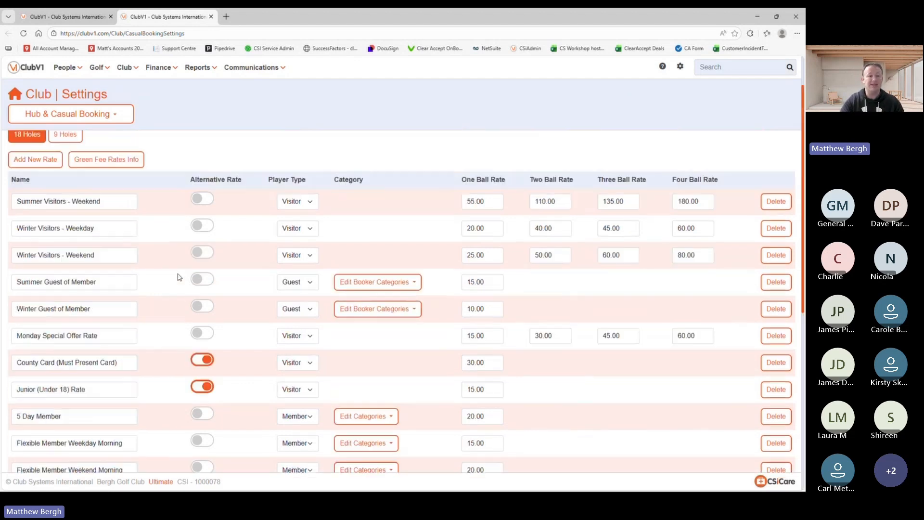
left_click(35, 163)
scroll(97, 299, "down", 15)
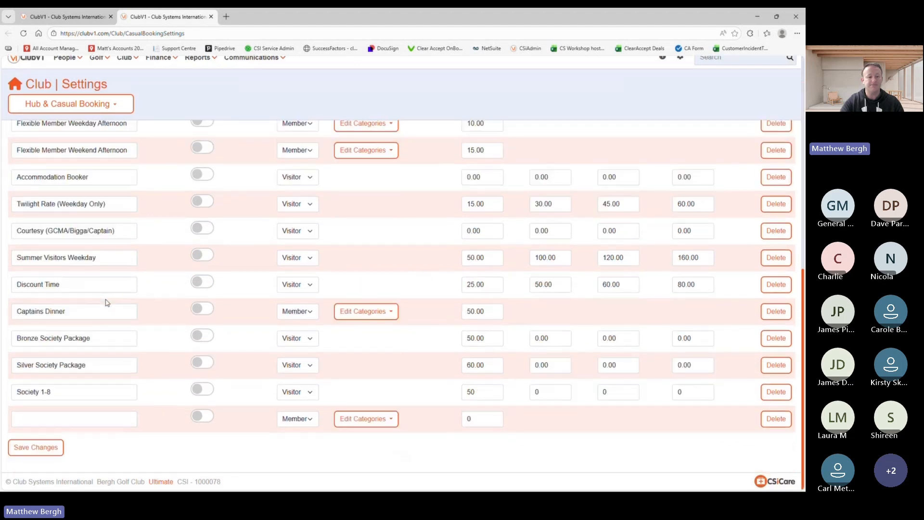
left_click(56, 429)
type("Society 9-16")
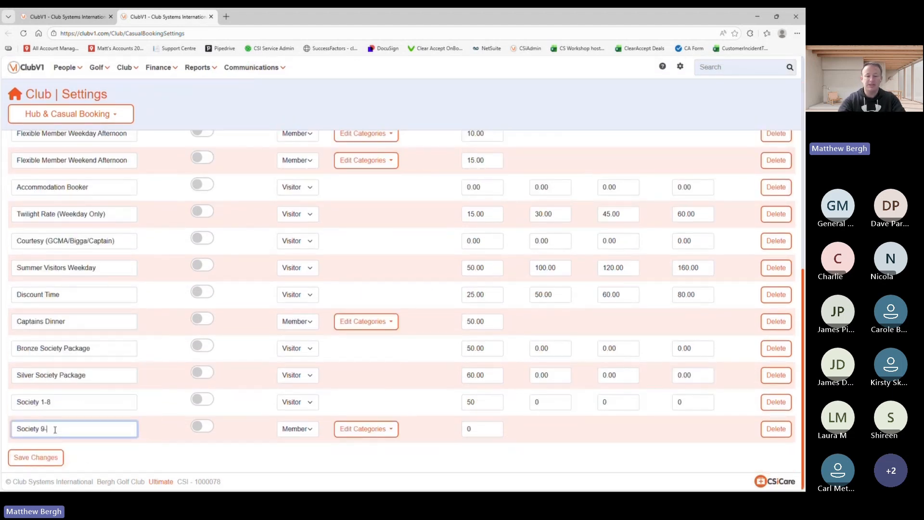
left_click(316, 428)
left_click(292, 466)
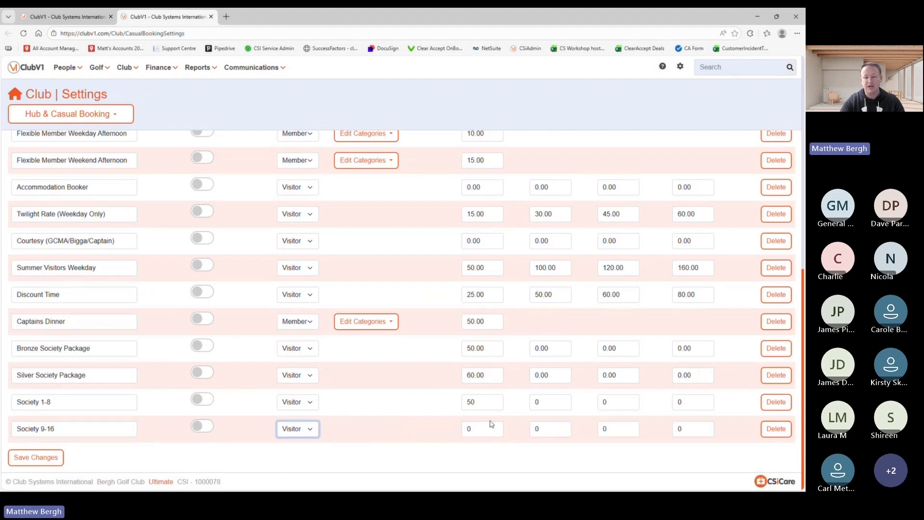
key("Tab")
type("4")
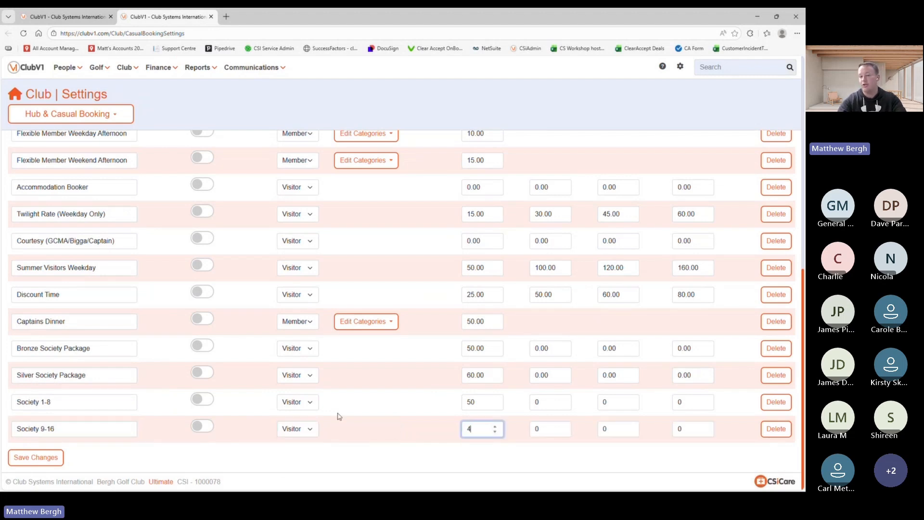
type("5")
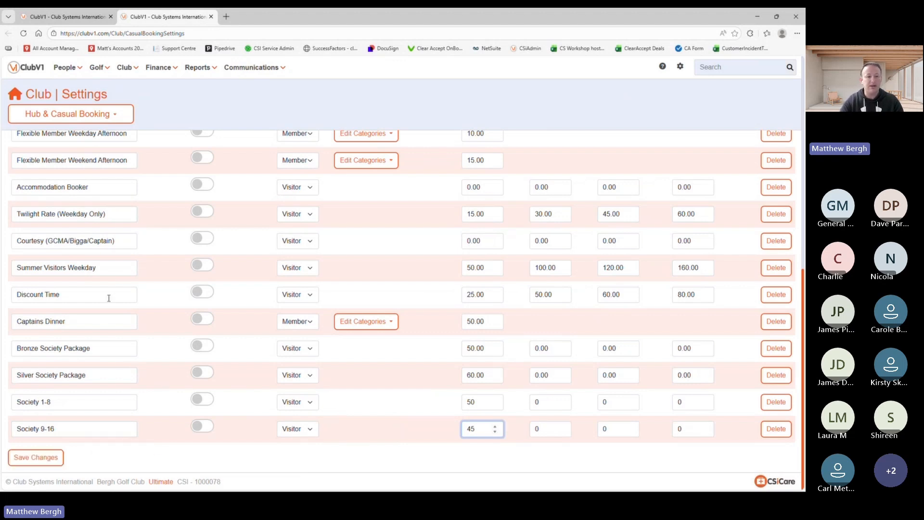
scroll(108, 298, "up", 8)
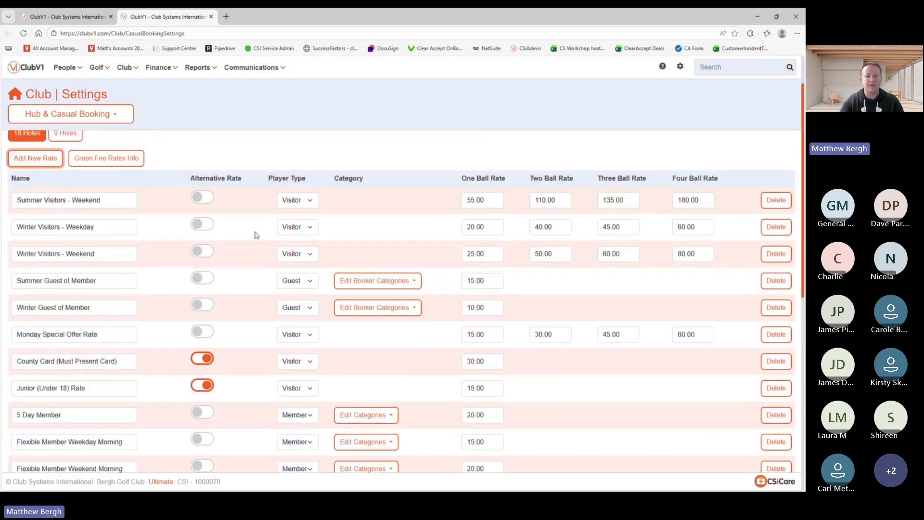
scroll(180, 305, "down", 8)
Step: Add a Society 17+ Visitor rate with a one-ball price of 35
left_click(39, 428)
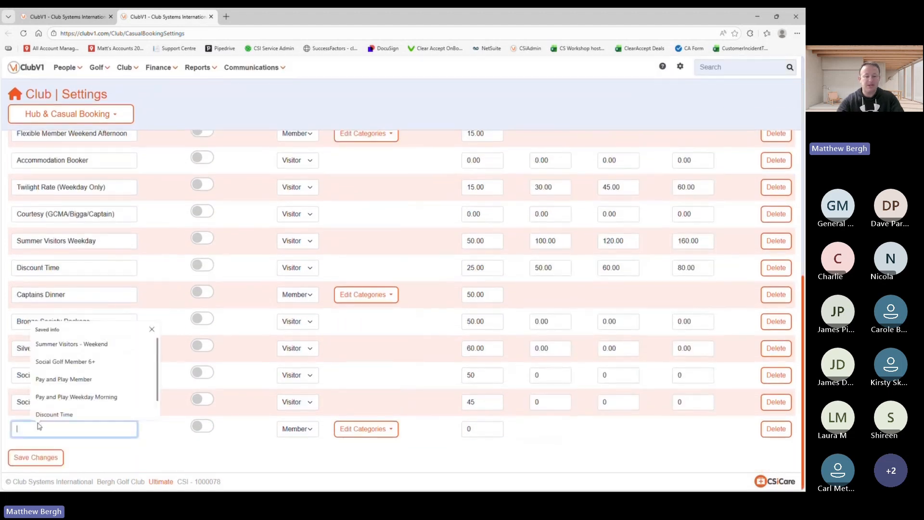
type("Society 17+")
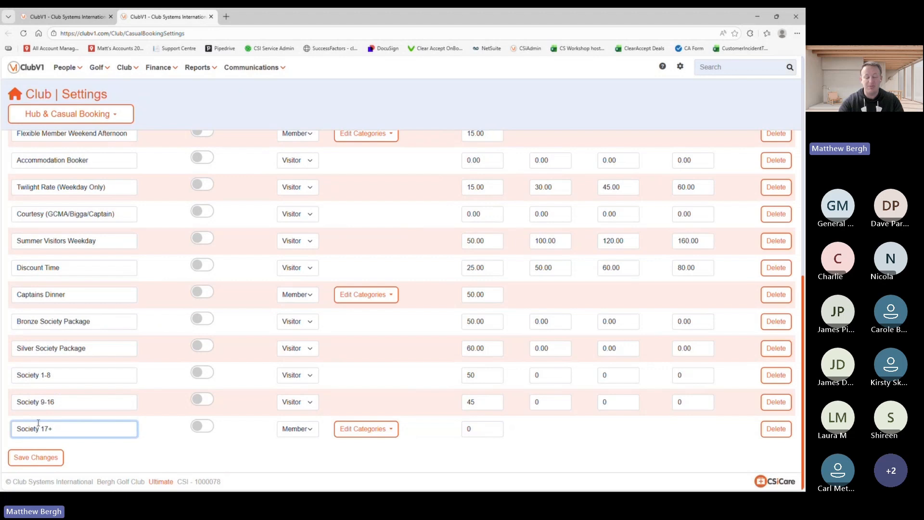
left_click(299, 426)
left_click(301, 469)
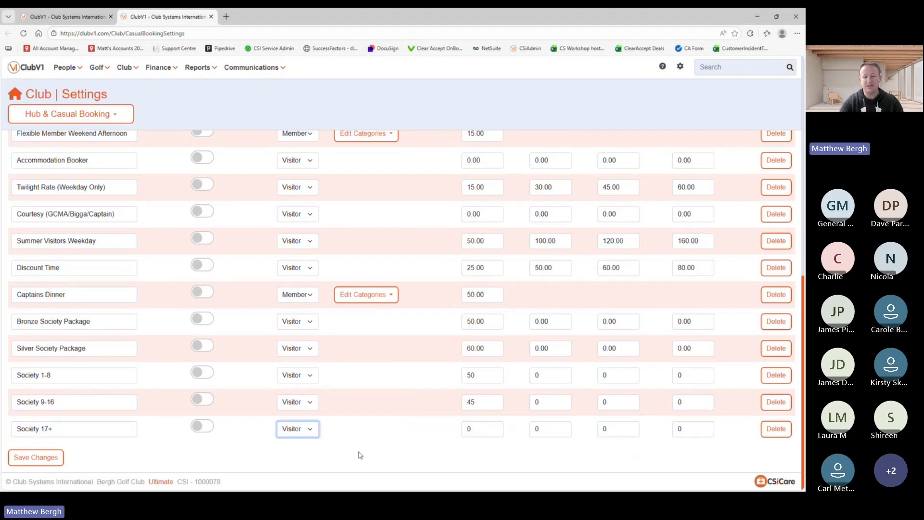
double_click(478, 426)
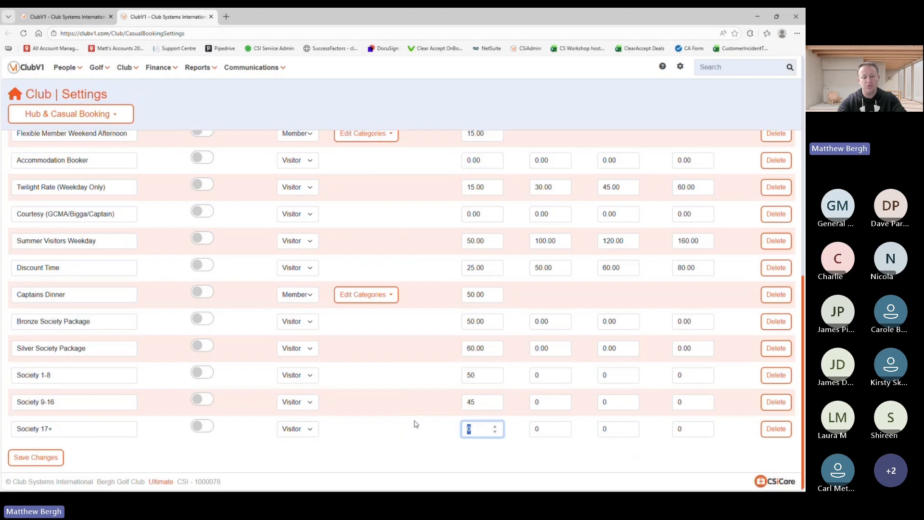
left_click(383, 453)
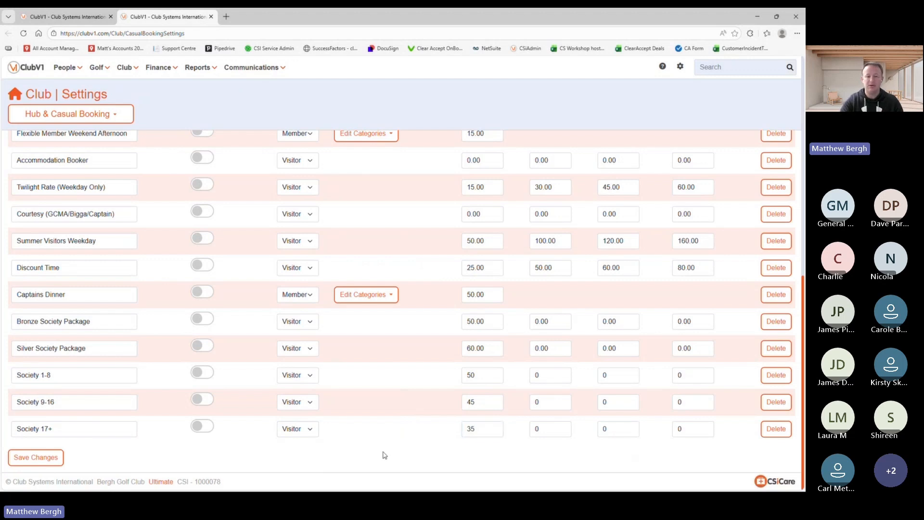
Step: Save the green fee rate changes and check the updated list
left_click(36, 457)
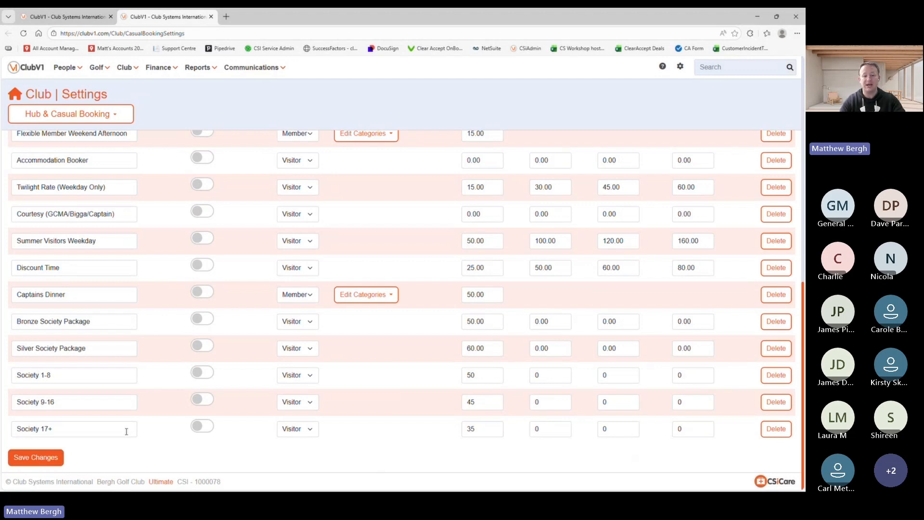
scroll(146, 284, "up", 10)
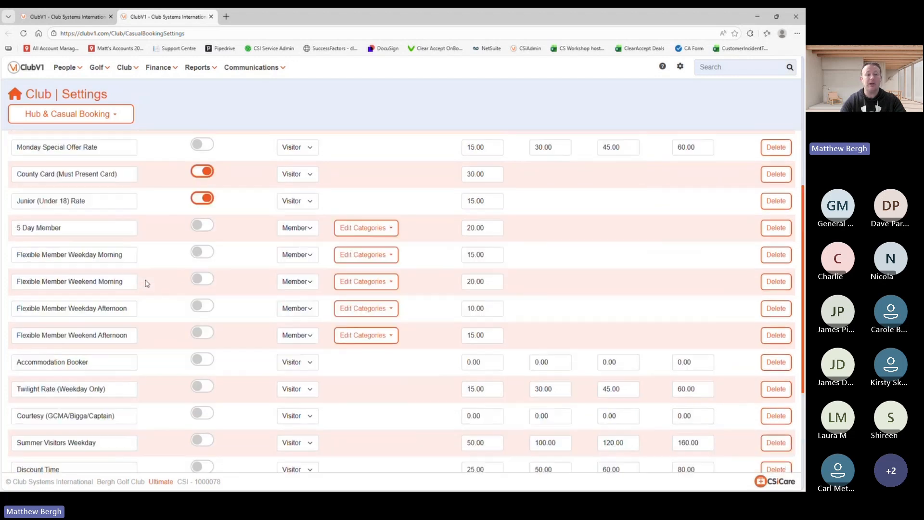
scroll(147, 283, "down", 10)
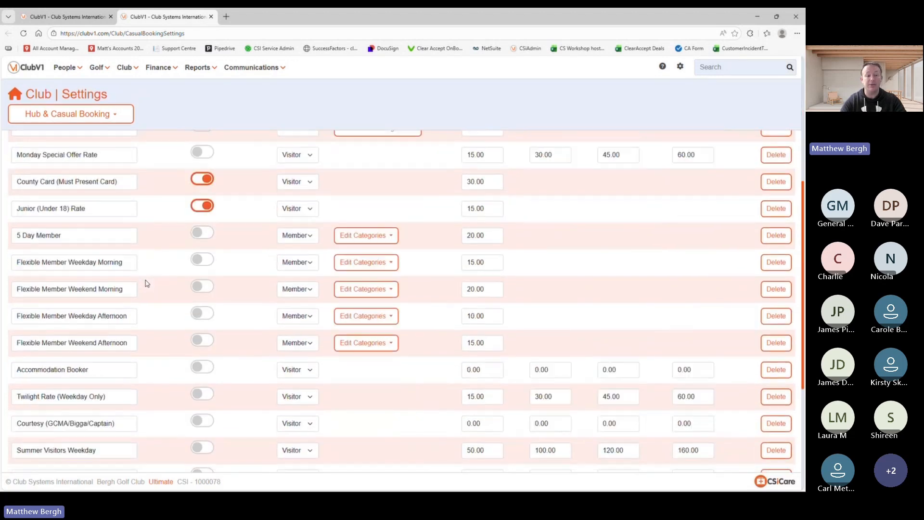
scroll(101, 450, "down", 1)
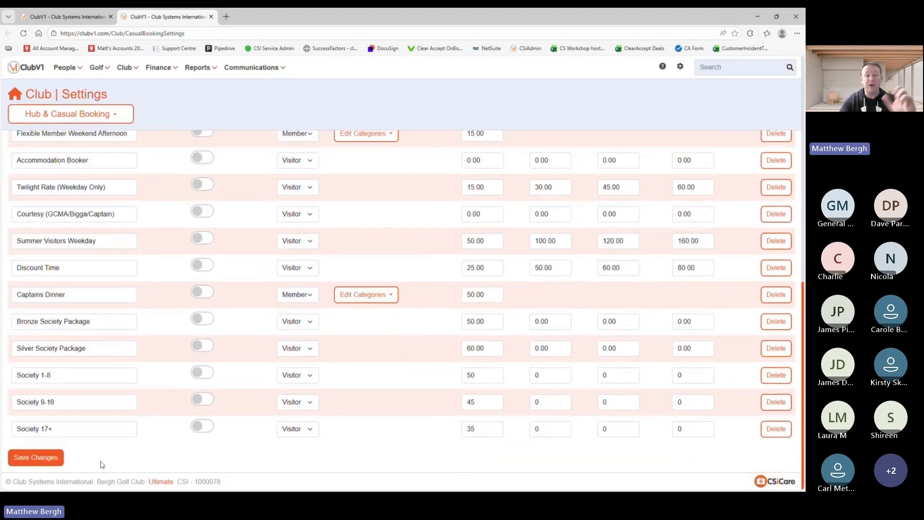
scroll(102, 465, "up", 10)
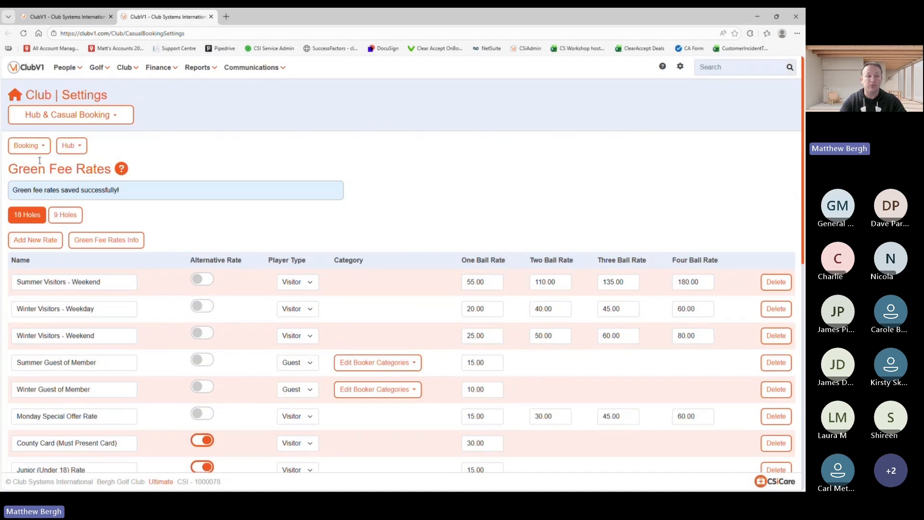
Step: On Green Fee Rules, add a Society 1-8 rule excluding Saturday and Sunday
left_click(28, 146)
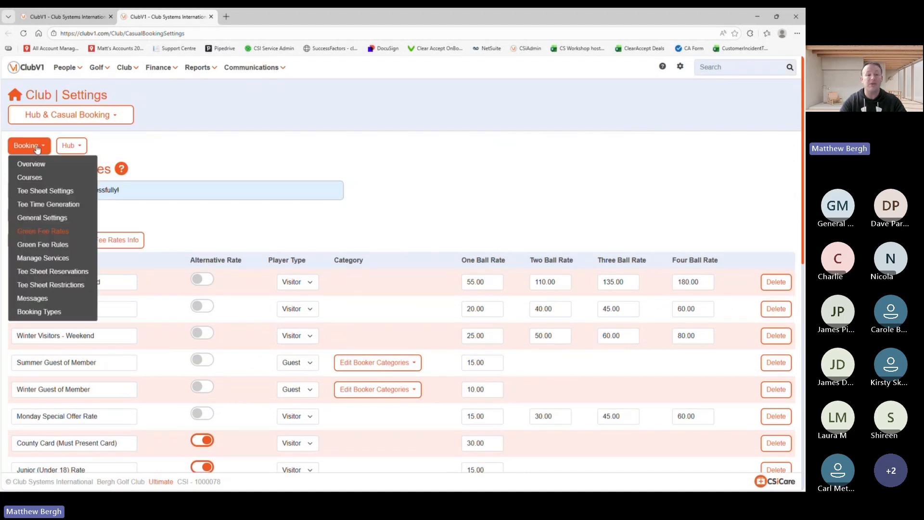
left_click(49, 245)
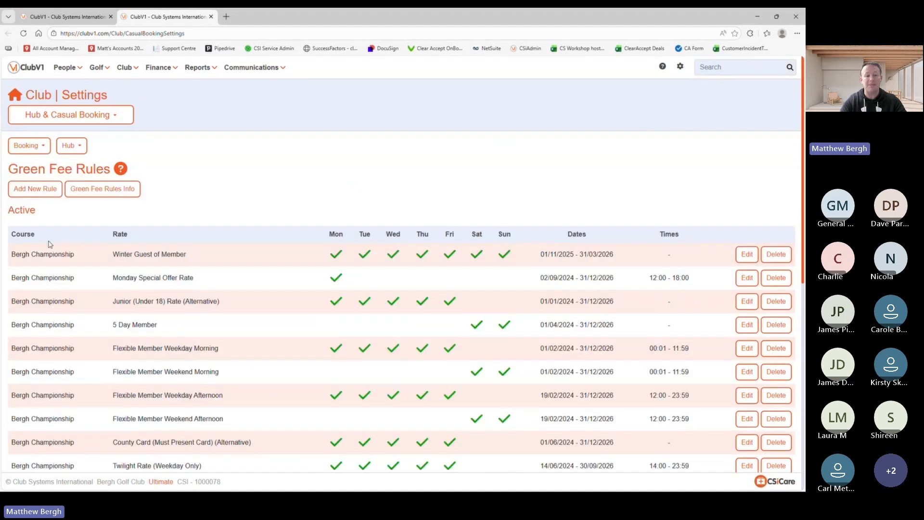
left_click(34, 191)
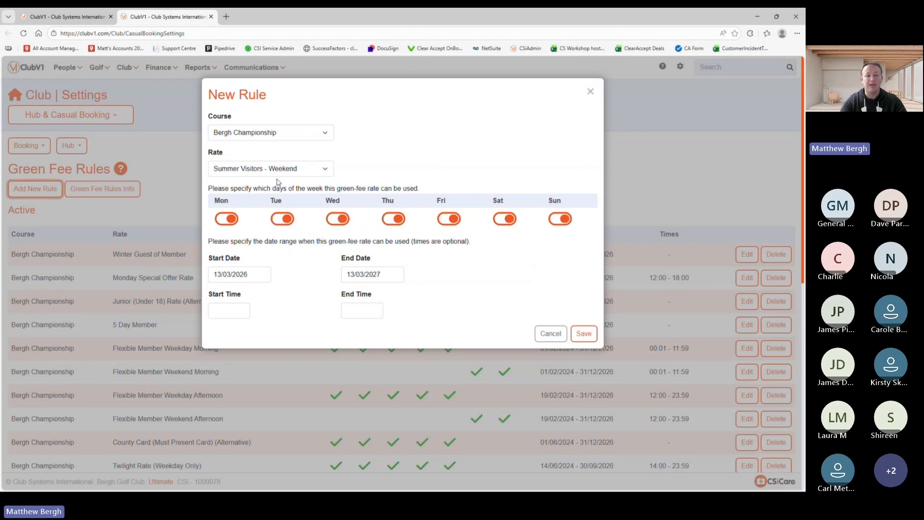
left_click(298, 168)
scroll(283, 285, "down", 1)
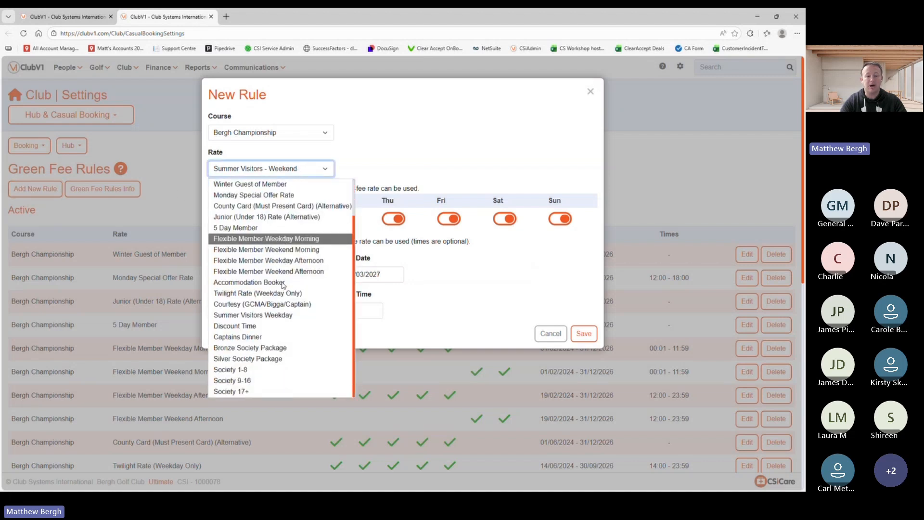
left_click(235, 372)
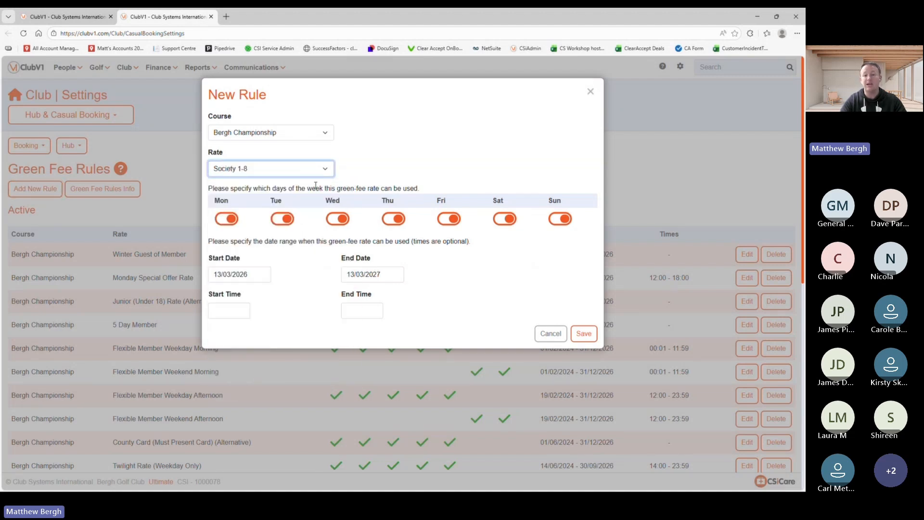
left_click(509, 223)
left_click(561, 223)
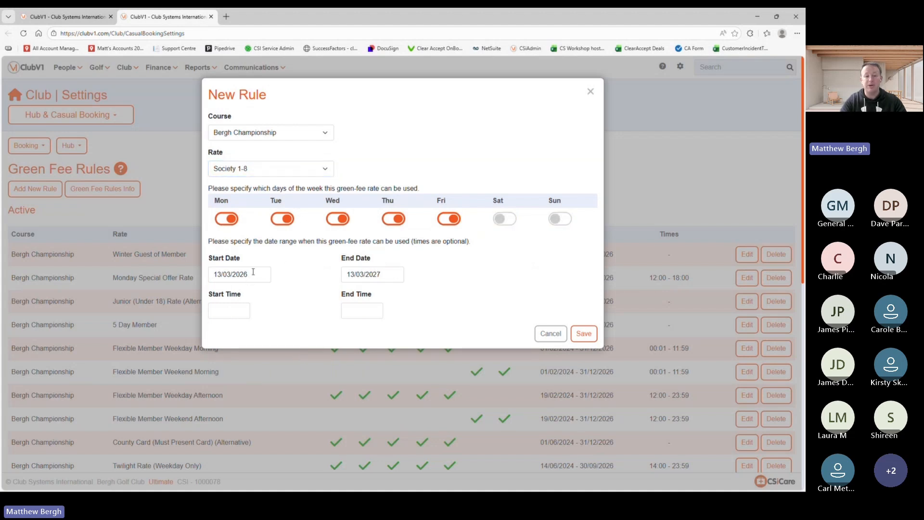
Step: Set the Society 1-8 rule's end date to 31/10/2026 and save it
left_click_drag(253, 272, 174, 276)
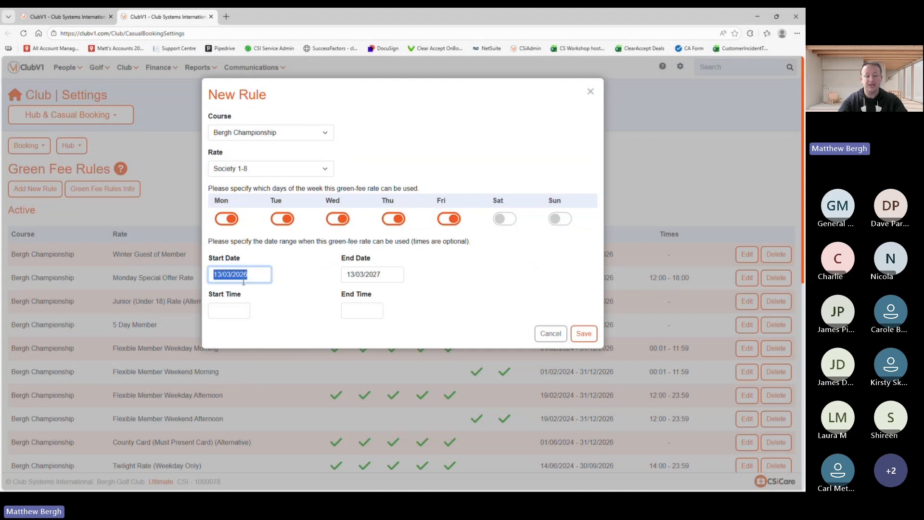
left_click(388, 276)
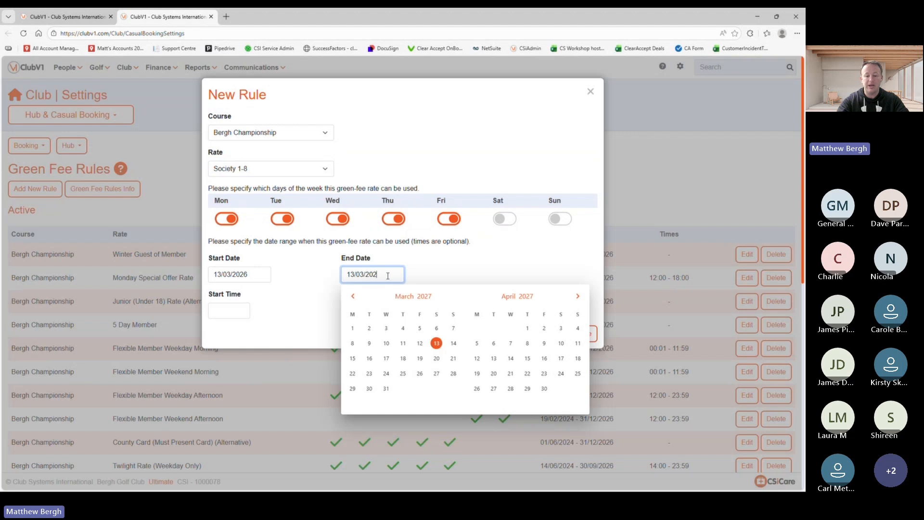
type("6")
left_click(364, 274)
key("BackSpace")
key("BackSpace")
type("10")
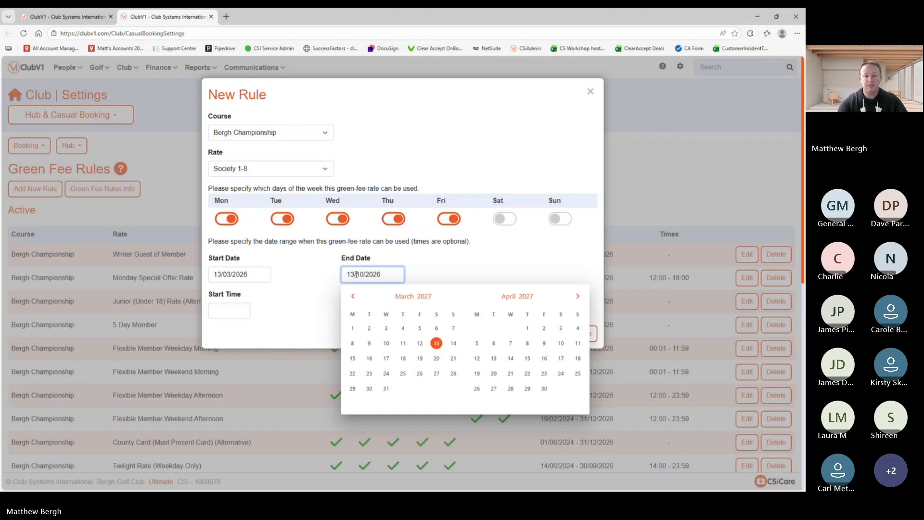
left_click(355, 274)
key("BackSpace")
key("BackSpace")
type("31")
key("Return")
left_click(588, 337)
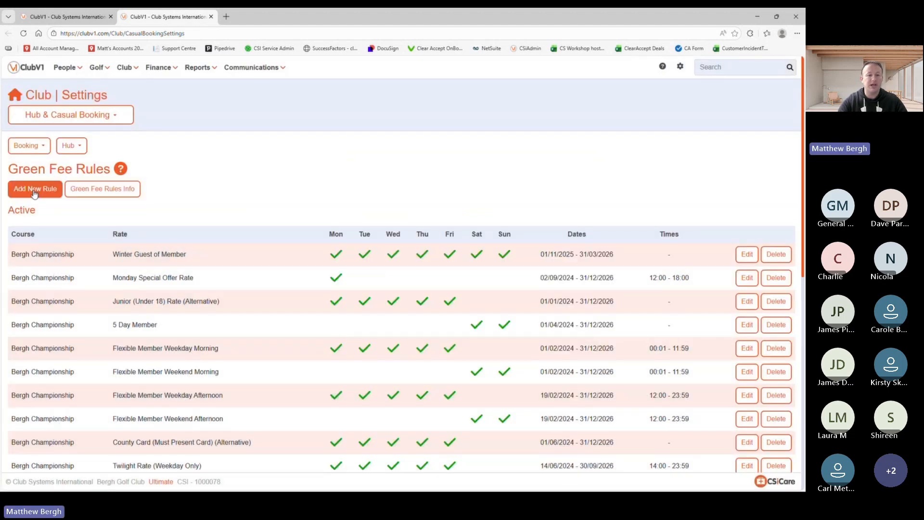
Step: Add a weekday-only green fee rule for the Society 9-16 rate
left_click(34, 190)
left_click(507, 221)
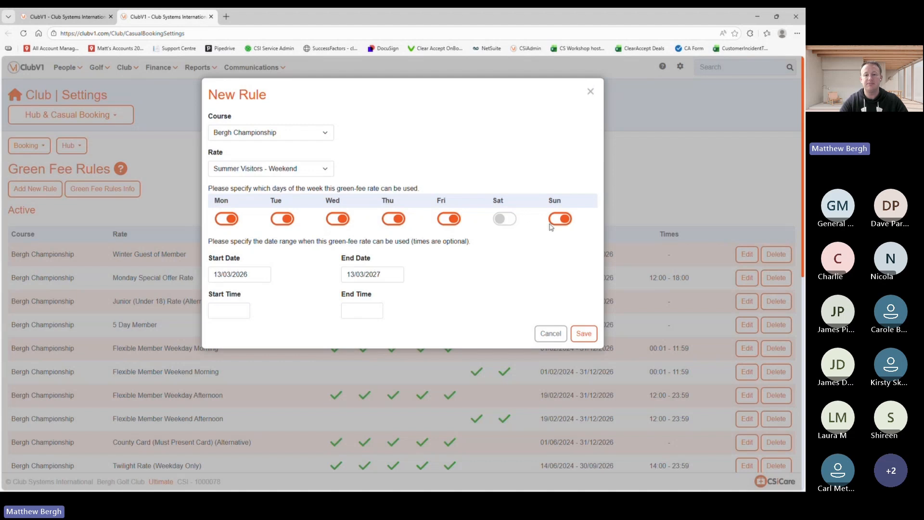
left_click(553, 223)
left_click(230, 174)
scroll(264, 336, "down", 2)
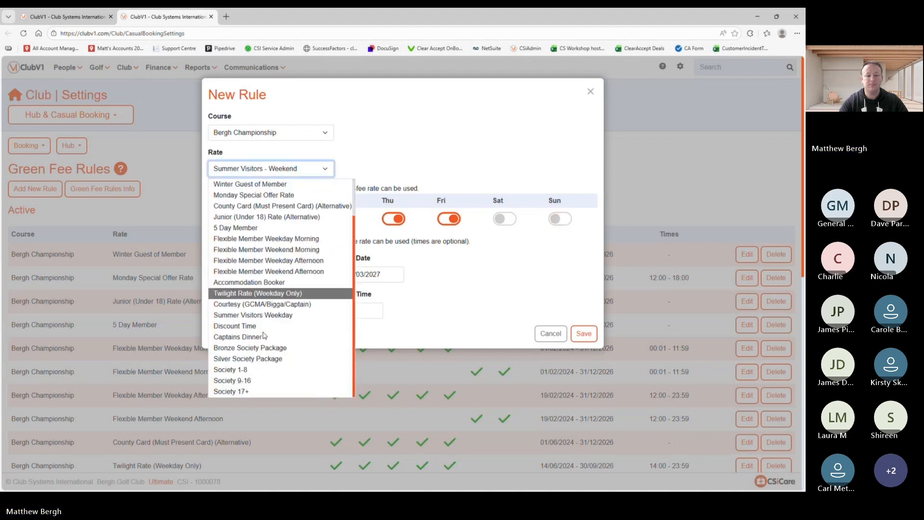
left_click(238, 380)
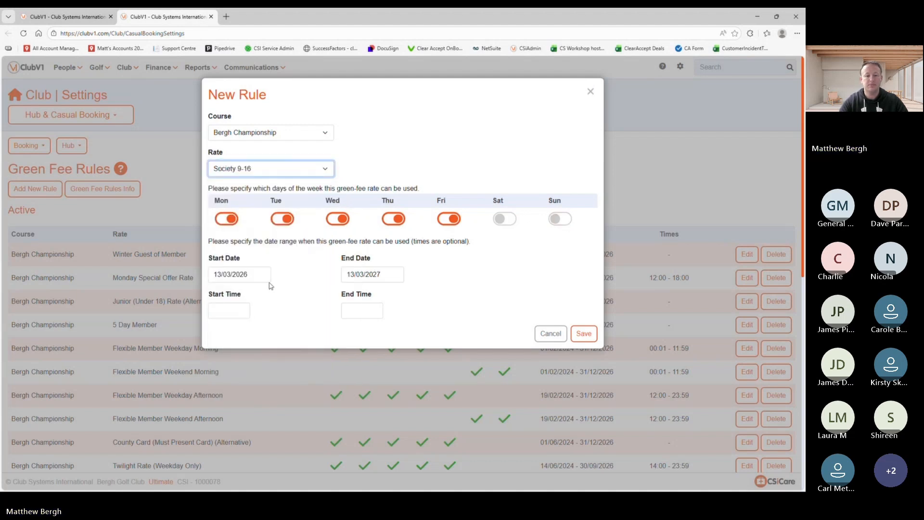
Step: Set the Society 9-16 rule's end date to 31 October 2026 and save it
left_click(391, 272)
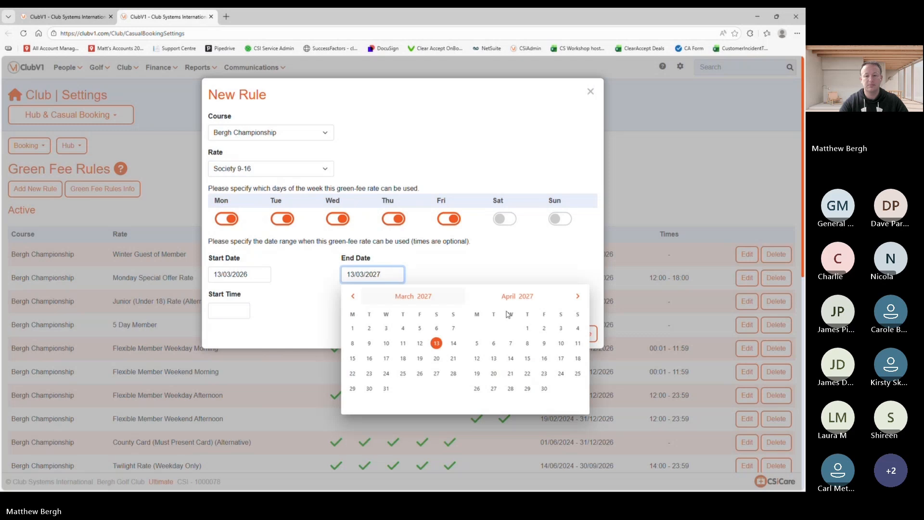
left_click(577, 296)
left_click(578, 296)
left_click(353, 296)
left_click(353, 296)
left_click(353, 296)
left_click(353, 296)
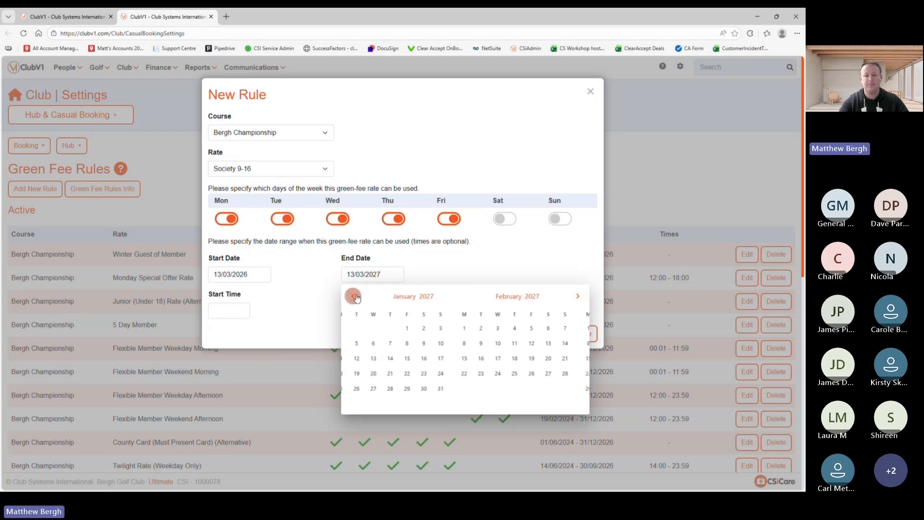
left_click(353, 296)
left_click(353, 296)
left_click(354, 296)
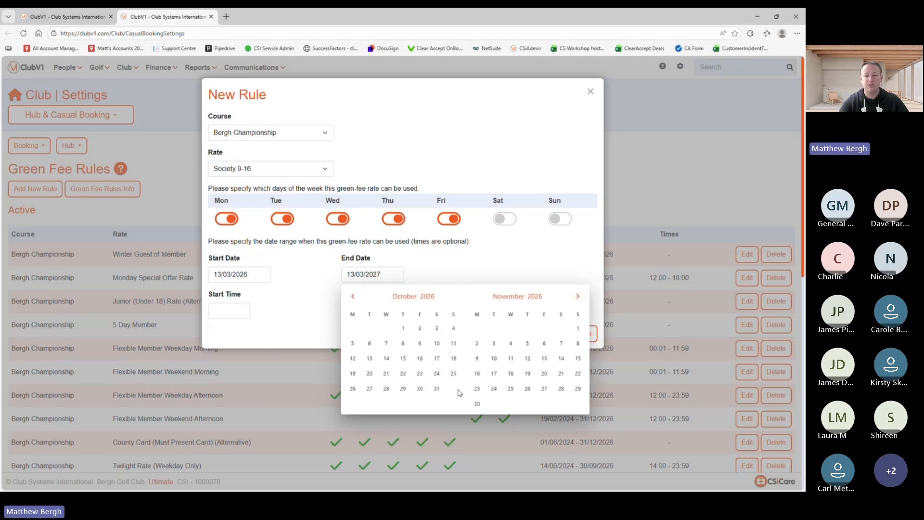
left_click(439, 387)
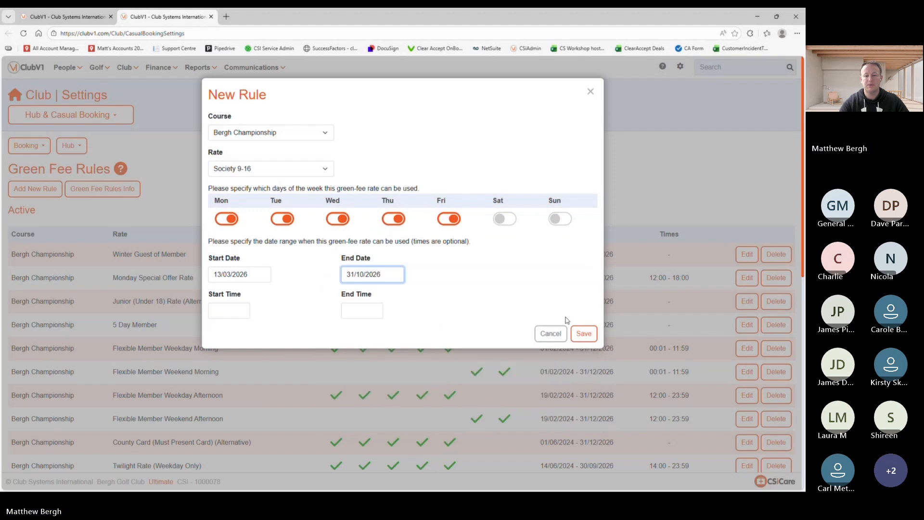
left_click(584, 332)
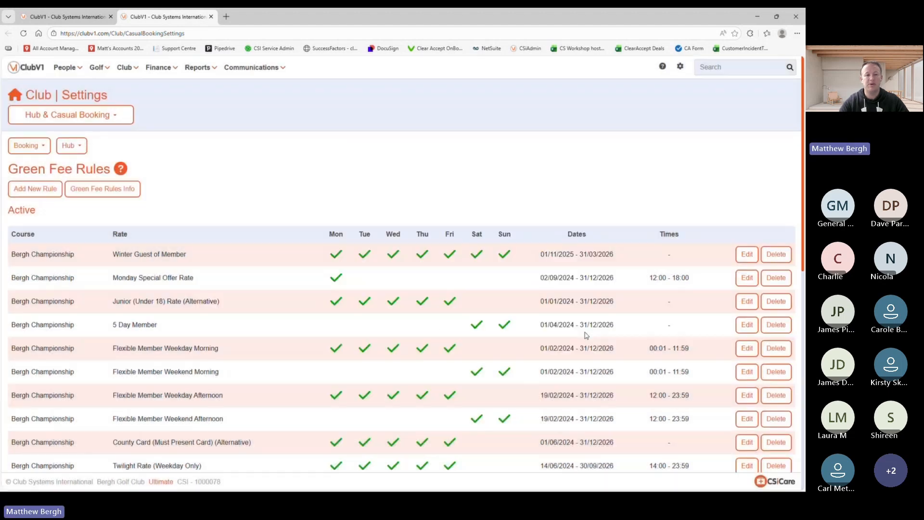
Step: Add and save a weekday-only rule on the default rate, ending 31 October 2026
left_click(41, 191)
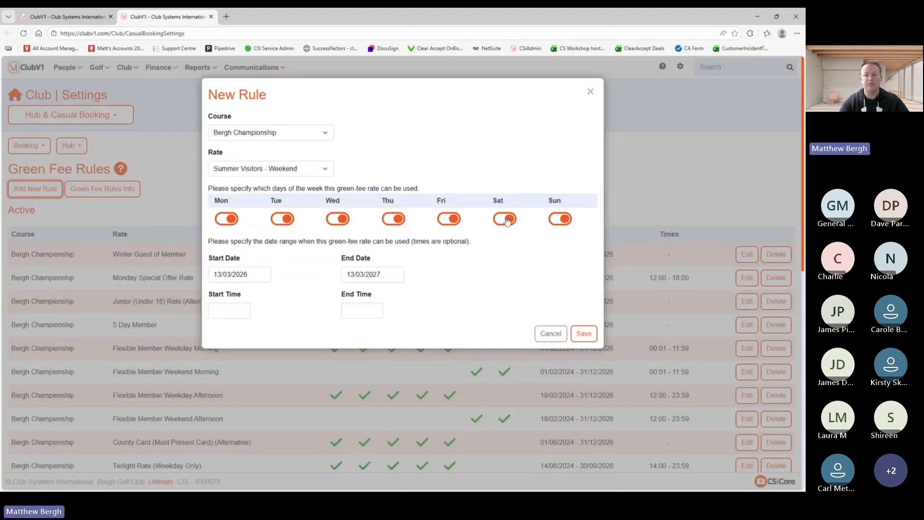
left_click(505, 219)
left_click(560, 219)
left_click(352, 274)
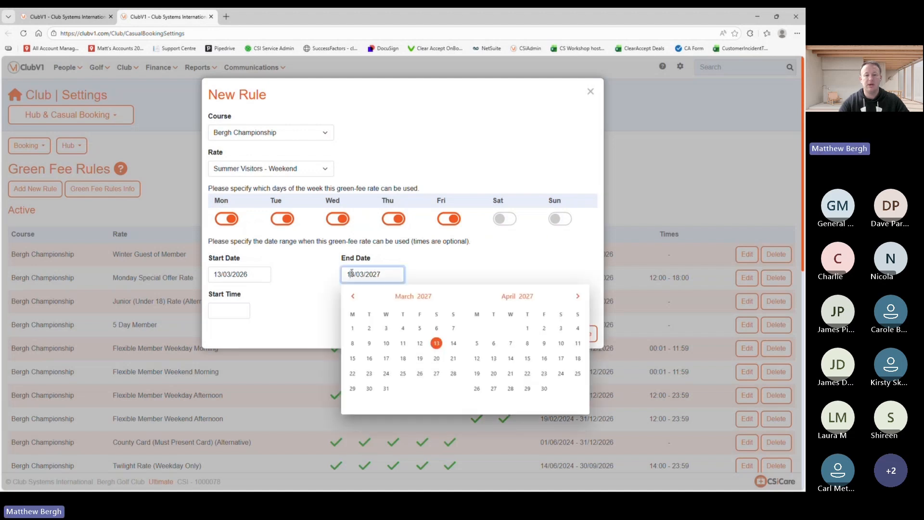
left_click(351, 297)
left_click(351, 297)
left_click(351, 297)
left_click(351, 297)
left_click(351, 297)
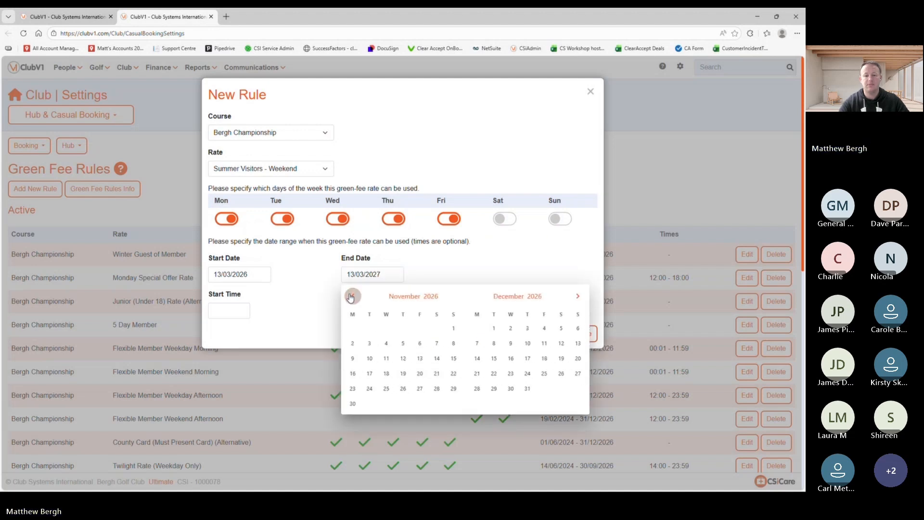
left_click(439, 388)
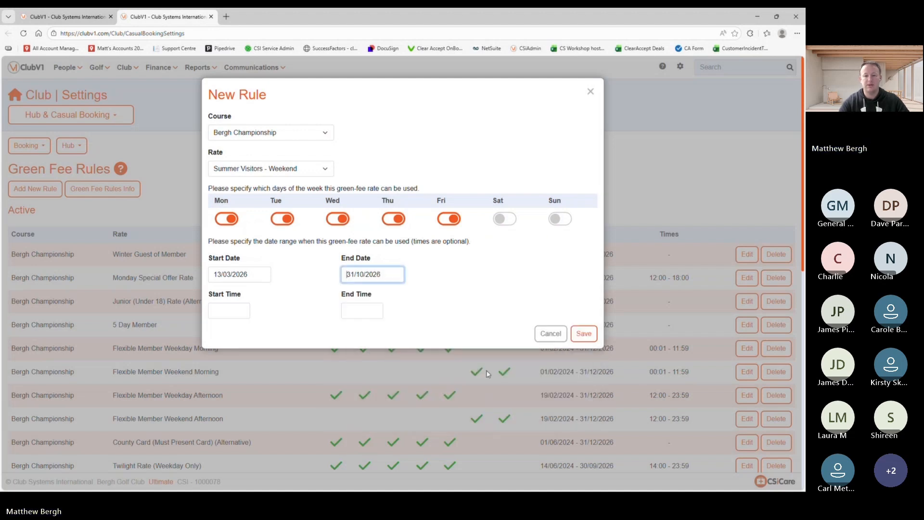
left_click(583, 332)
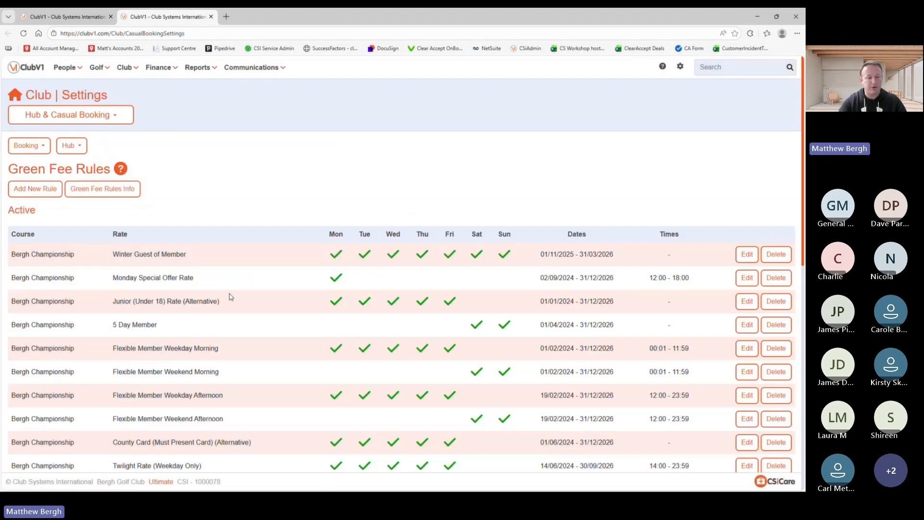
Step: Switch the Summer Visitors - Weekend rule's rate to Society 17+ and save it
scroll(233, 350, "down", 10)
scroll(233, 349, "down", 1)
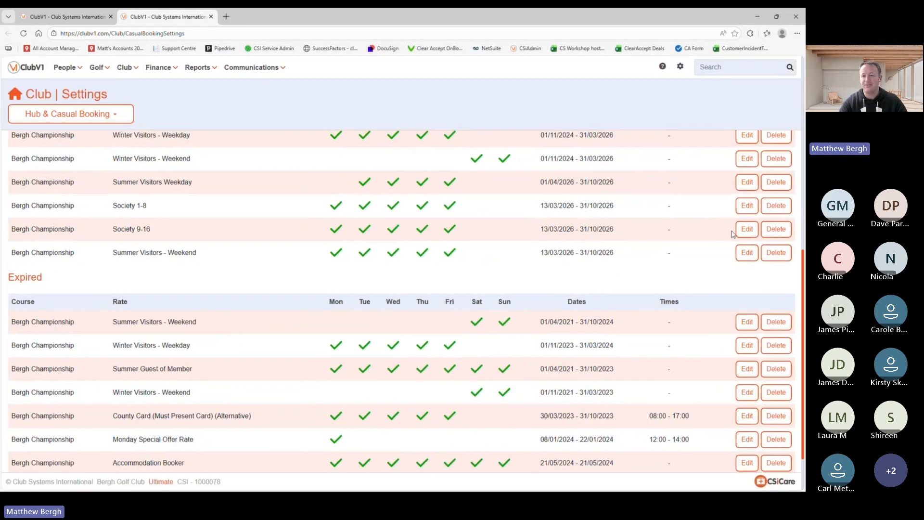
left_click(747, 253)
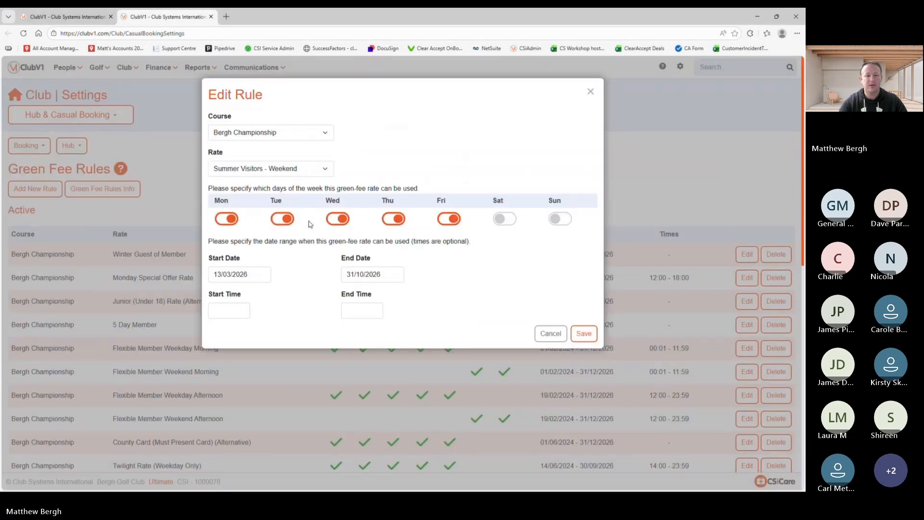
left_click(306, 168)
scroll(260, 327, "down", 2)
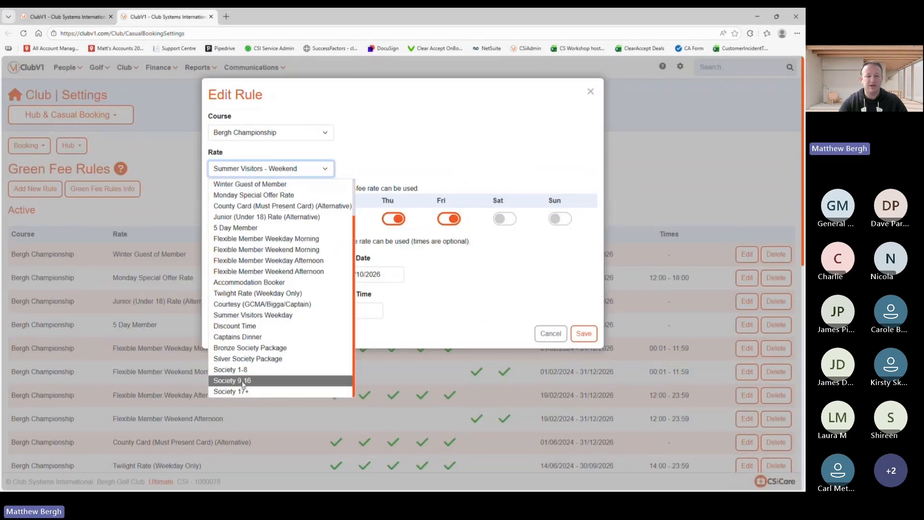
left_click(231, 391)
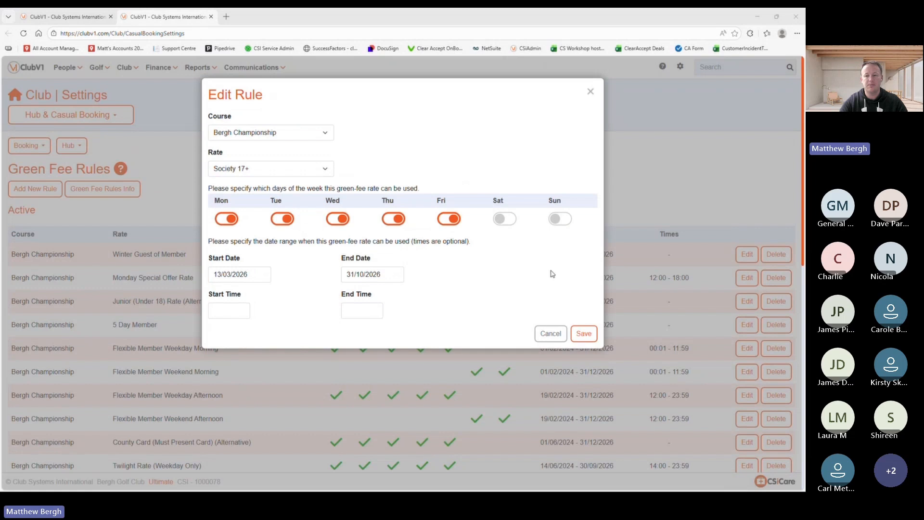
left_click(583, 334)
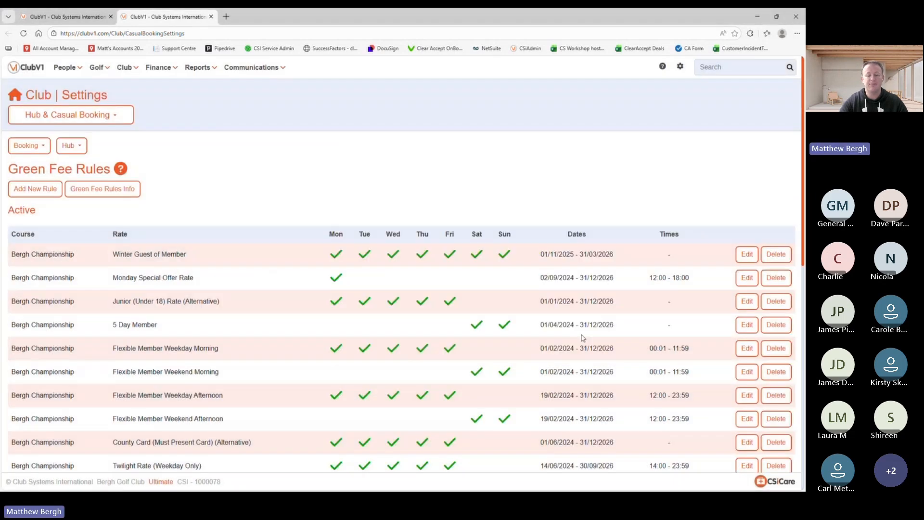
scroll(233, 295, "down", 10)
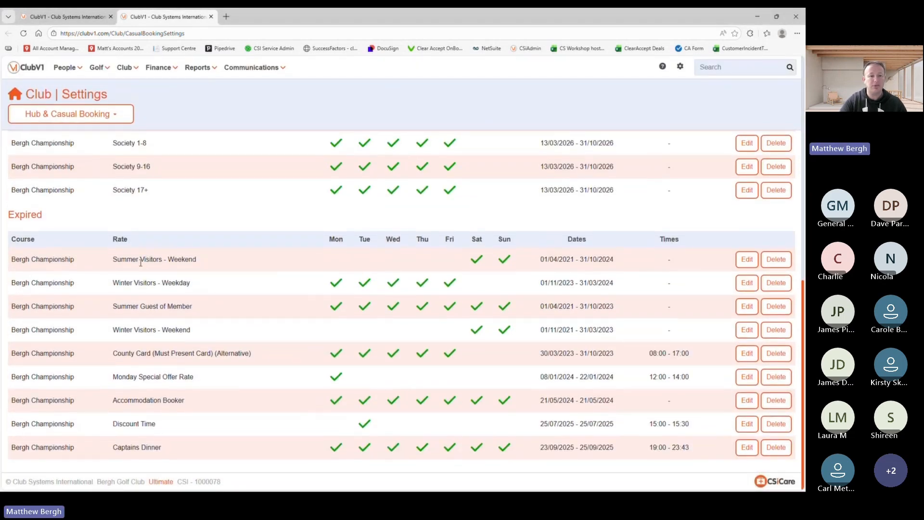
scroll(141, 262, "up", 2)
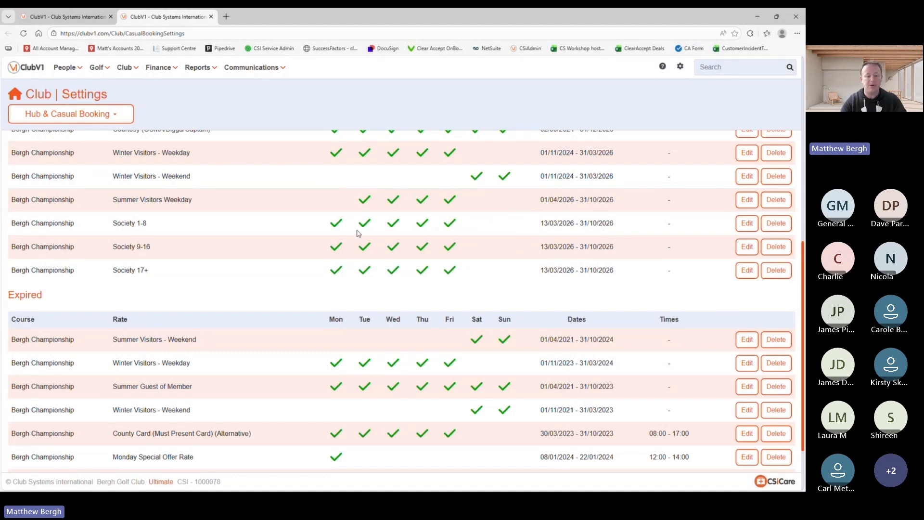
Step: Advance PowerPoint to the 'How to book groups and societies' slide, then return to ClubV1
key("alt+Tab")
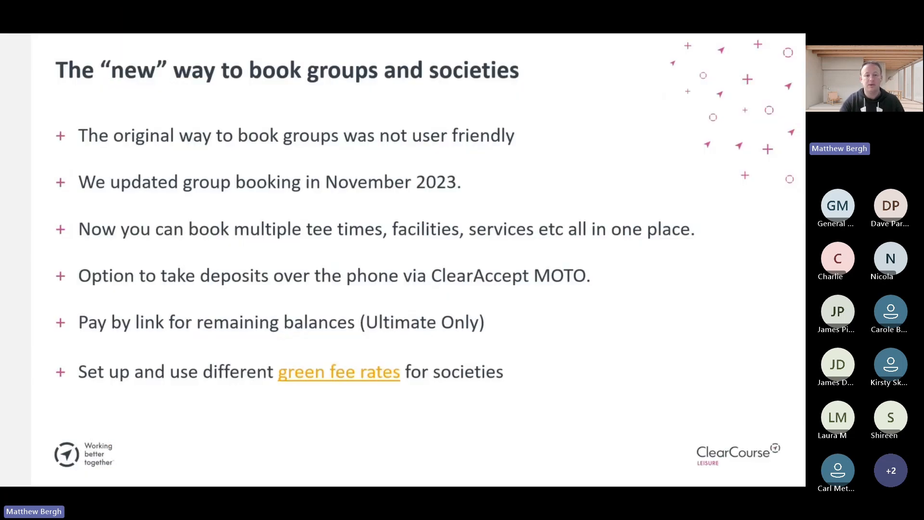
left_click(158, 354)
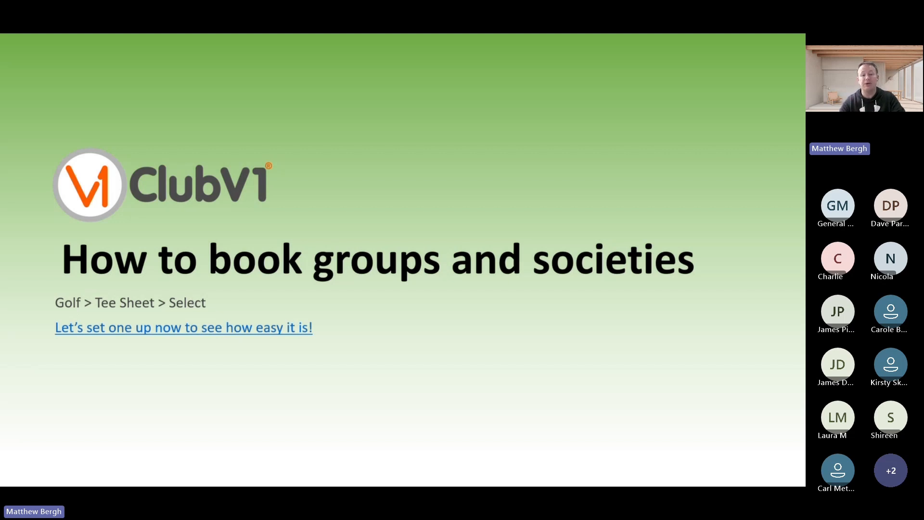
key("alt+Tab")
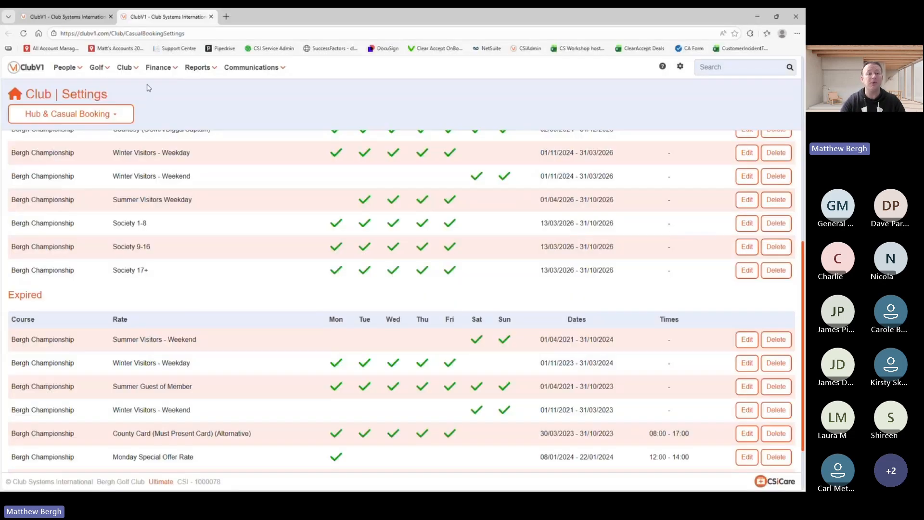
Step: Open the Golf tee sheet for Fri 13 Mar 2026 and show the 12:50 booking options
left_click(106, 67)
left_click(111, 87)
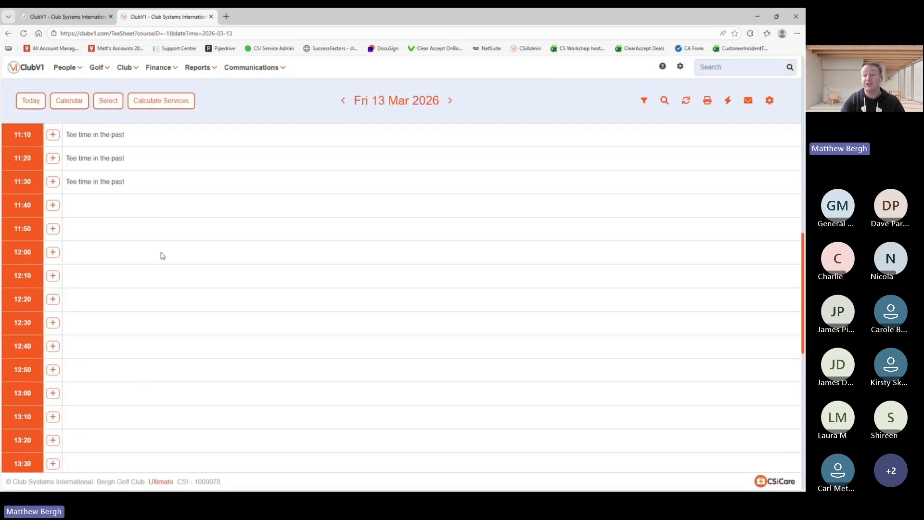
scroll(162, 256, "down", 2)
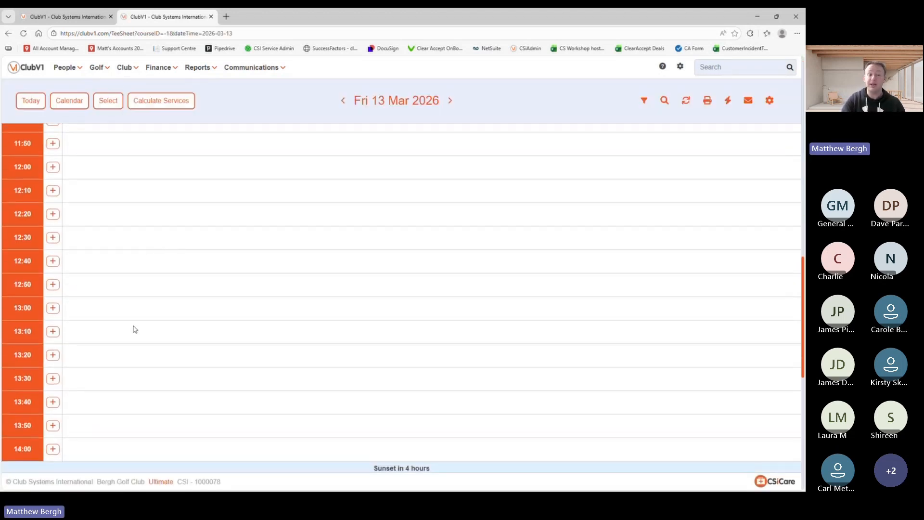
left_click(53, 286)
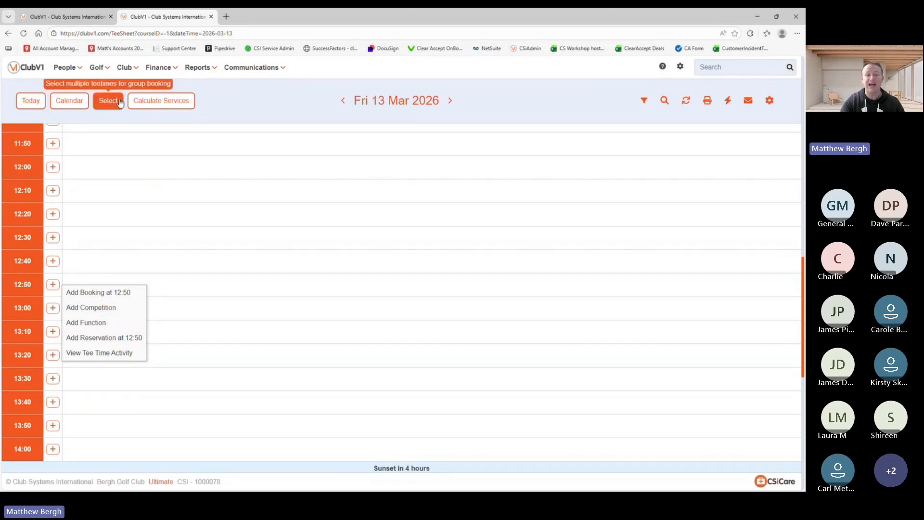
Step: Switch to multi-select and tick the 13:00 to 14:00 tee times
left_click(112, 107)
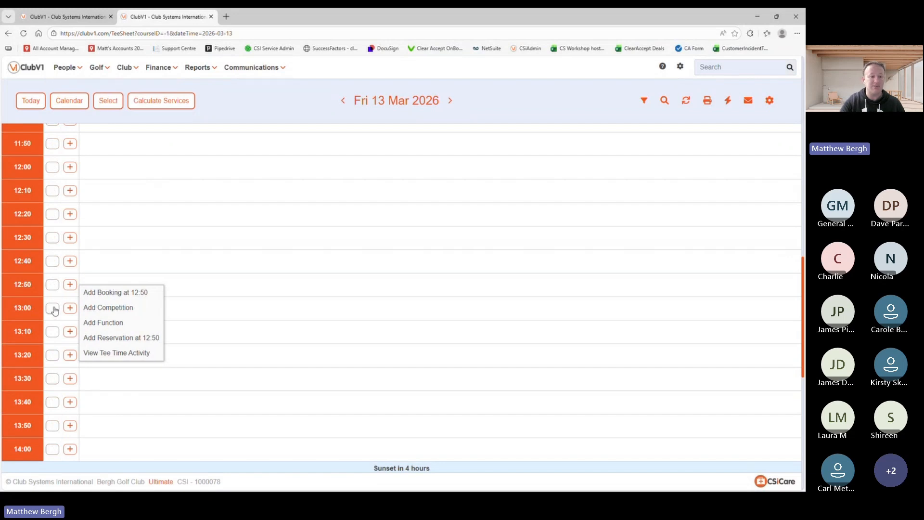
left_click(52, 308)
left_click(54, 331)
left_click(53, 355)
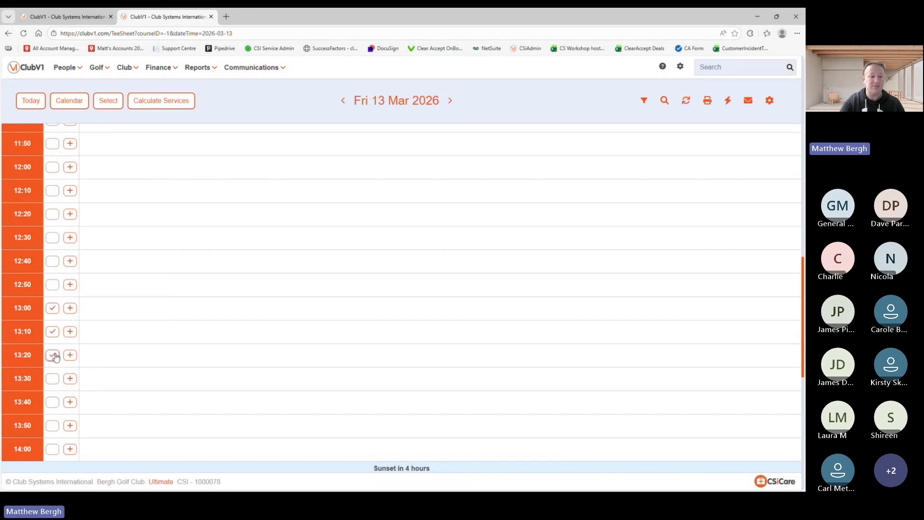
left_click(53, 379)
left_click(52, 403)
left_click(53, 449)
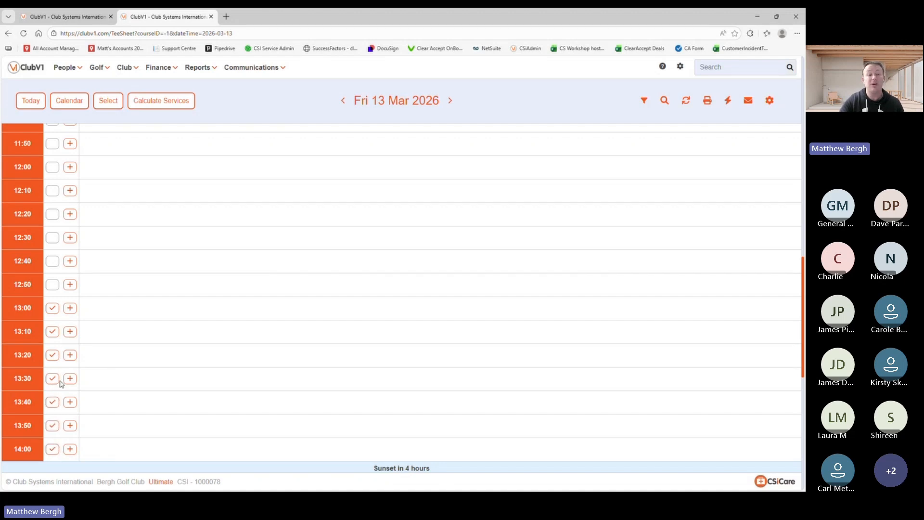
left_click_drag(60, 380, 198, 303)
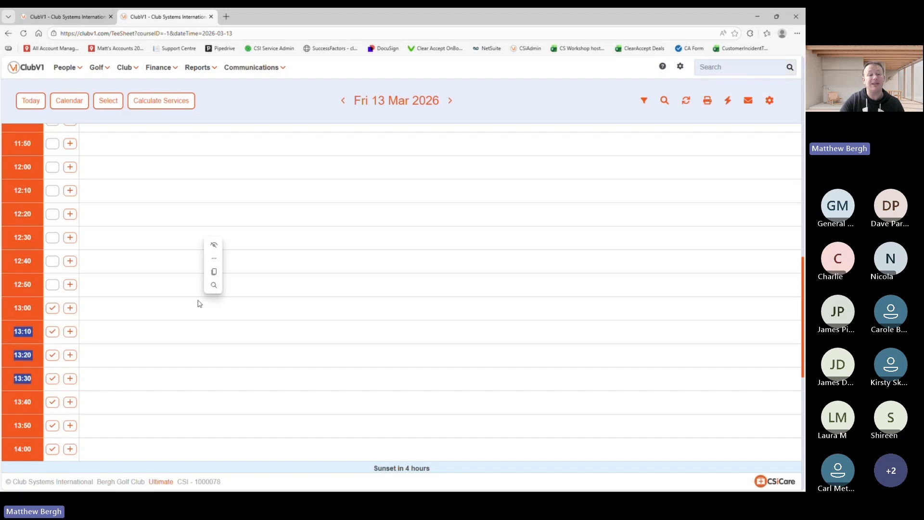
left_click(143, 321)
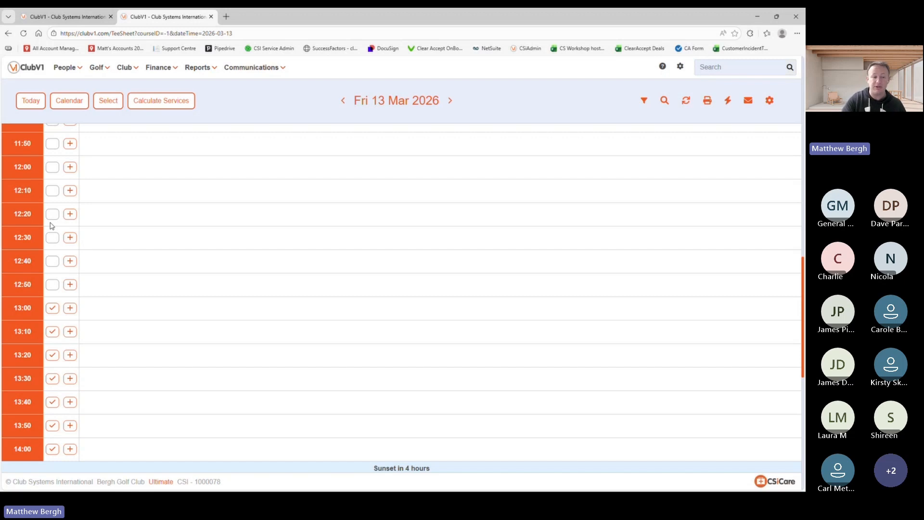
Step: Also tick the 15:40, 15:50, 16:00 and 16:10 tee times
scroll(146, 325, "down", 5)
scroll(147, 325, "down", 3)
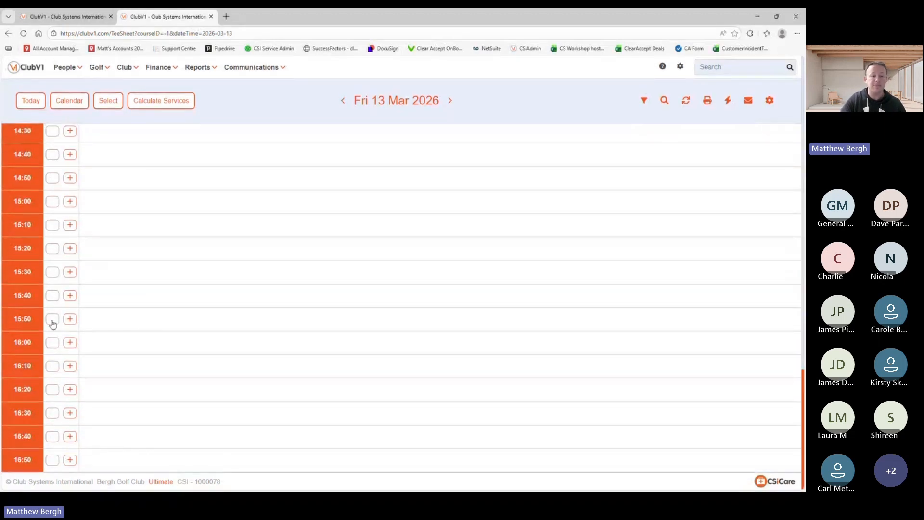
left_click(53, 296)
left_click(53, 319)
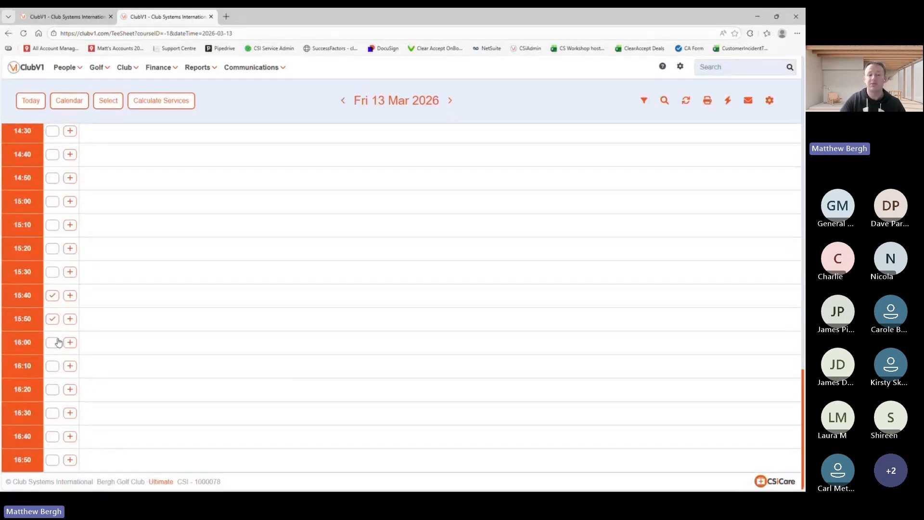
left_click(53, 343)
left_click(53, 367)
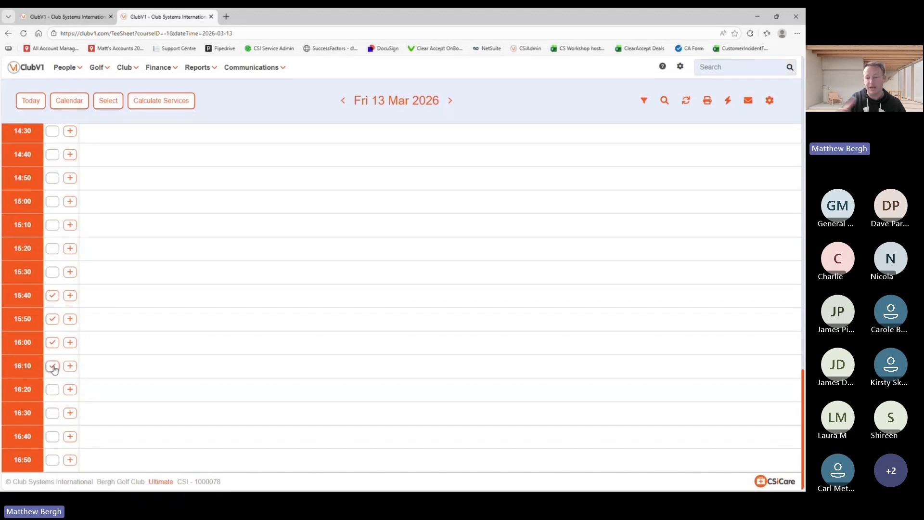
scroll(128, 268, "up", 4)
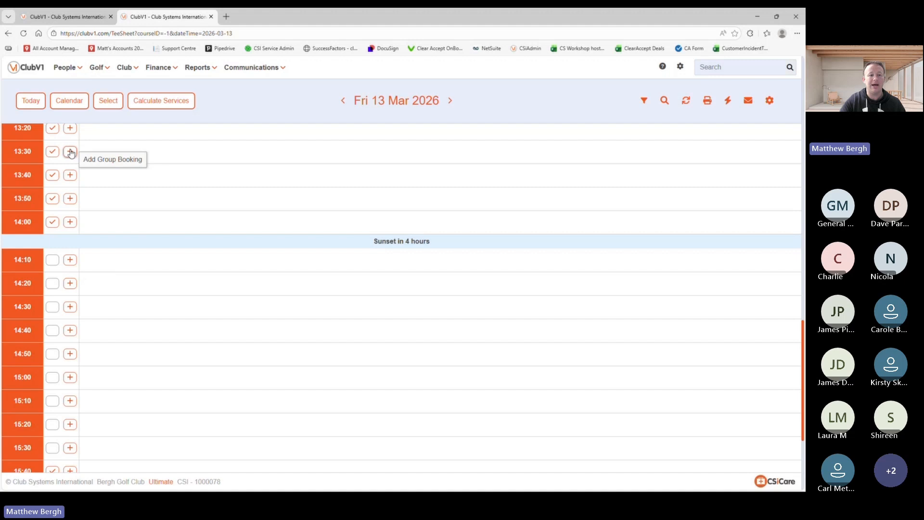
Step: Create the group booking 'Webinar Golf Society', leave the organiser blank, and start adding a visitor
left_click(100, 162)
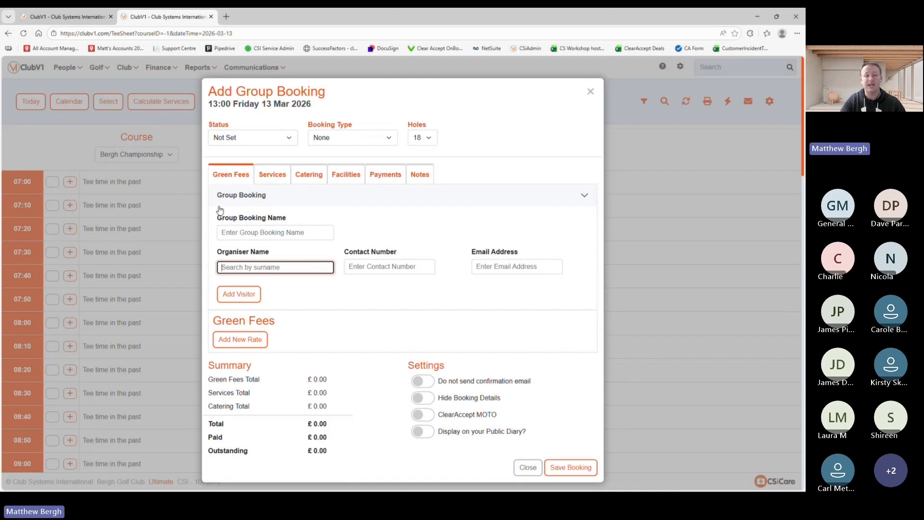
left_click(248, 233)
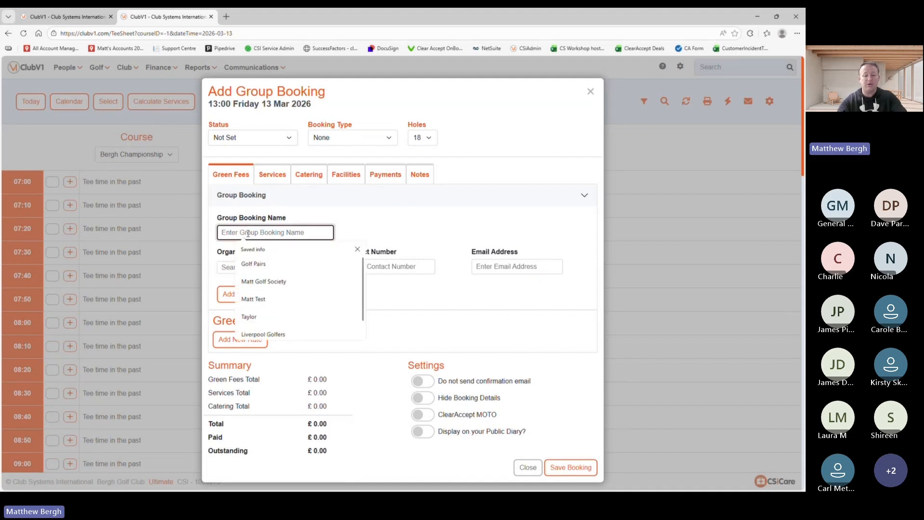
type("Webinar Go")
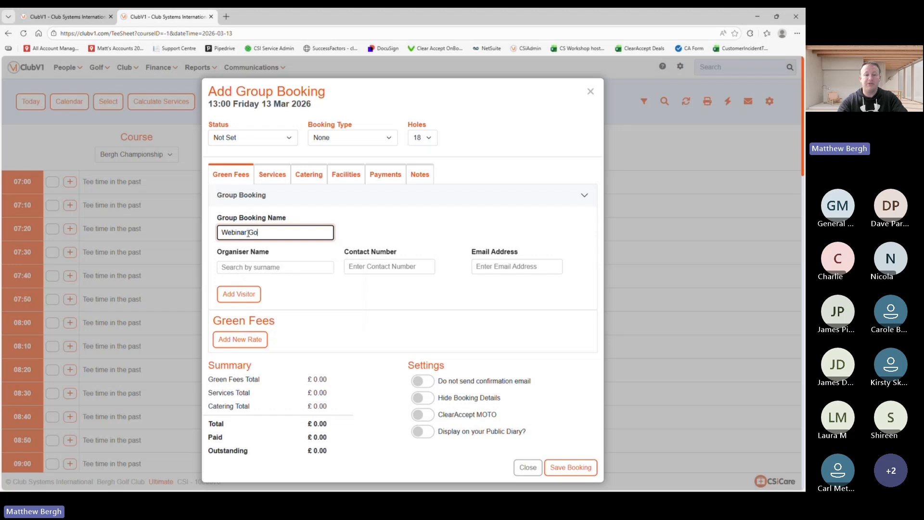
type("lf Society")
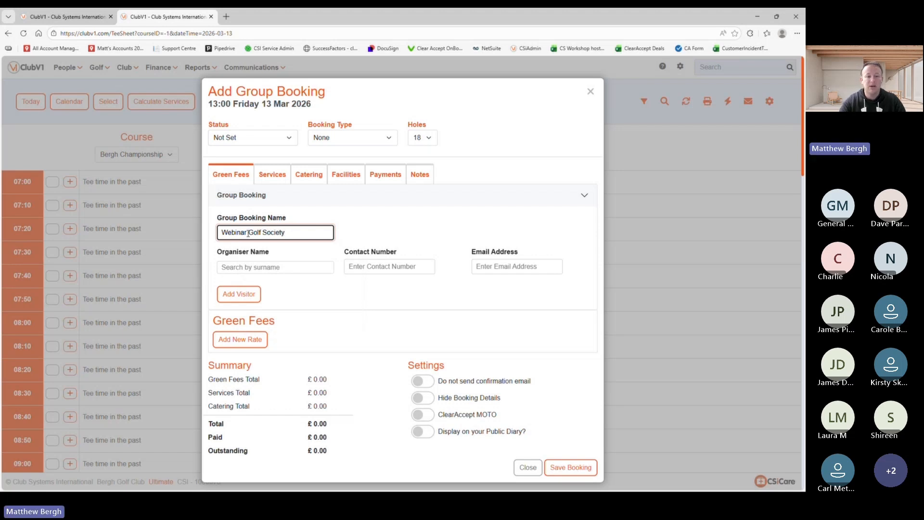
left_click(259, 267)
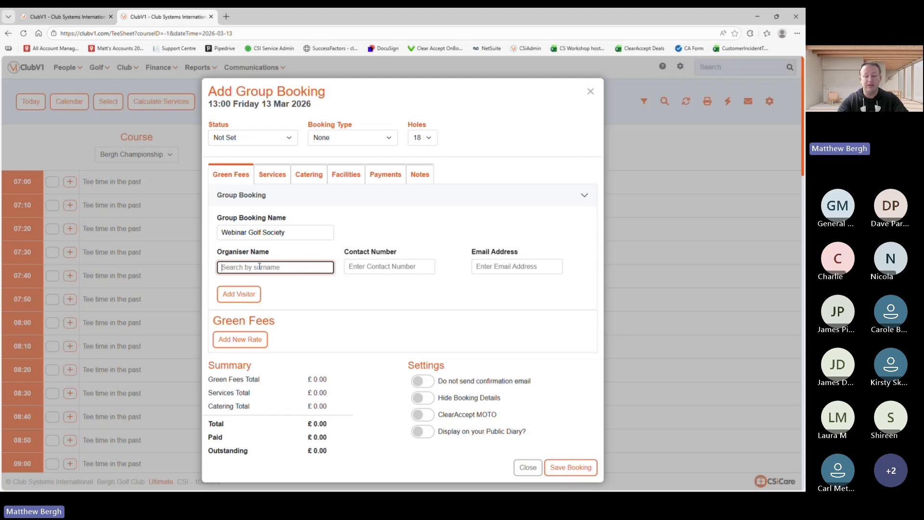
type("bergh")
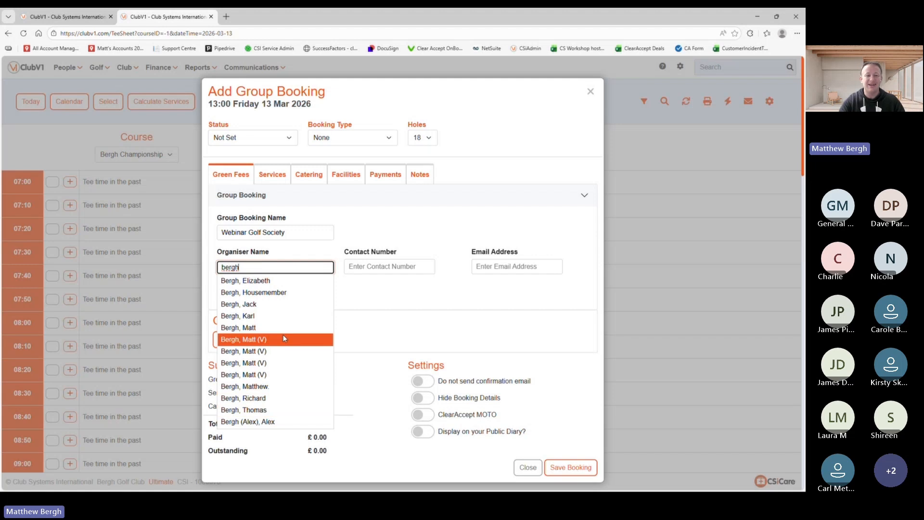
left_click_drag(259, 266, 209, 275)
key("BackSpace")
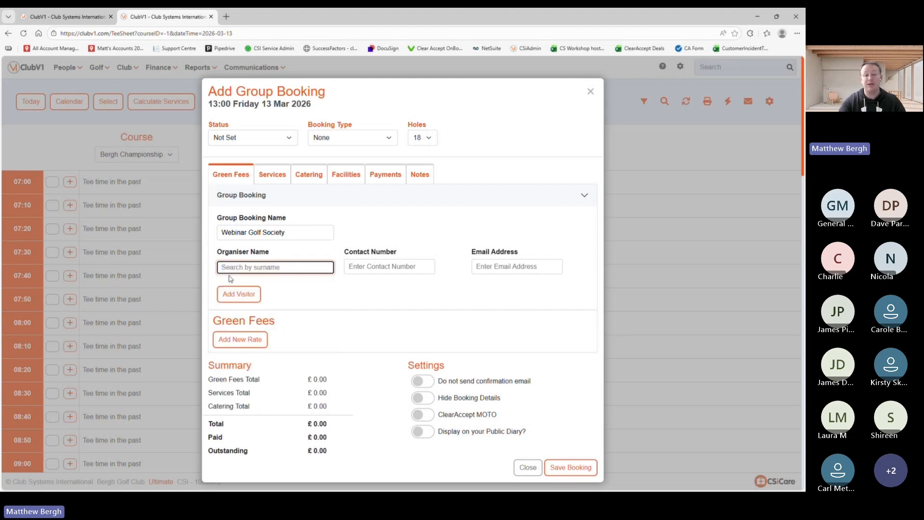
left_click(237, 295)
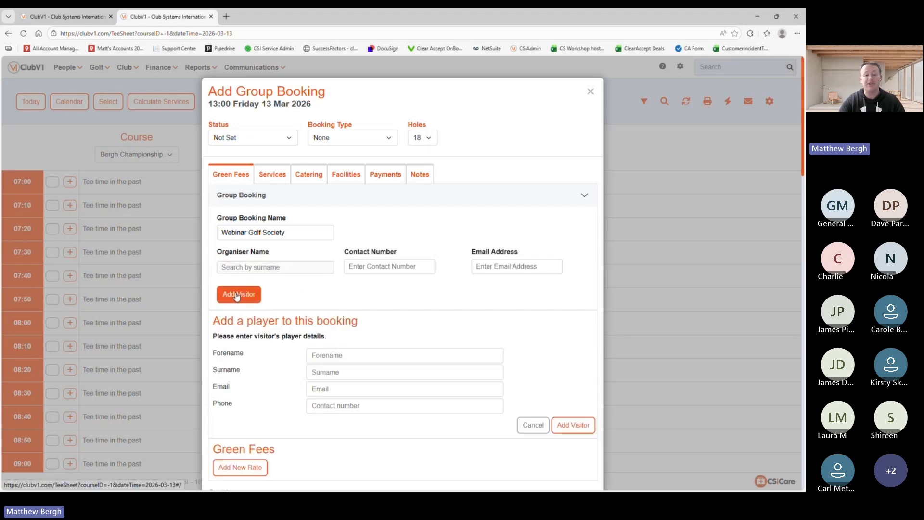
Step: Enter the visitor's forename, surname and email address, accepting the saved email suggestion
left_click(351, 355)
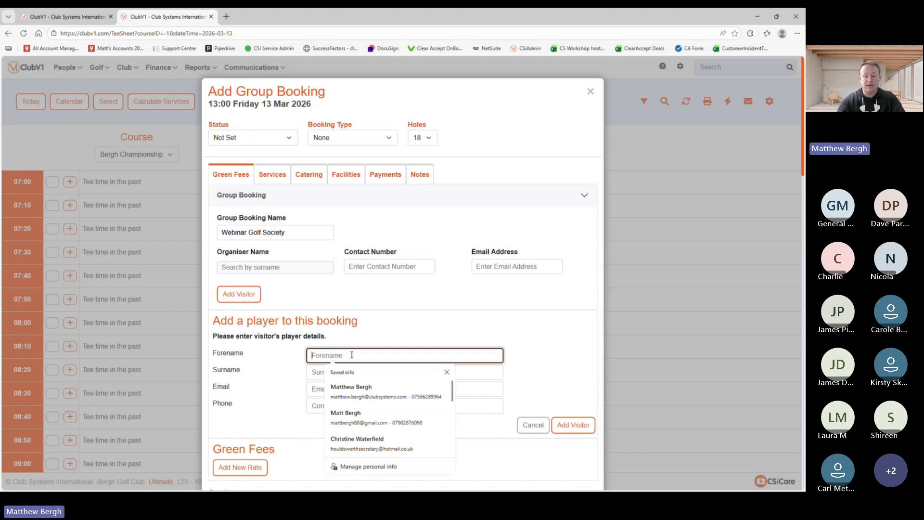
type("Mark")
key("Tab")
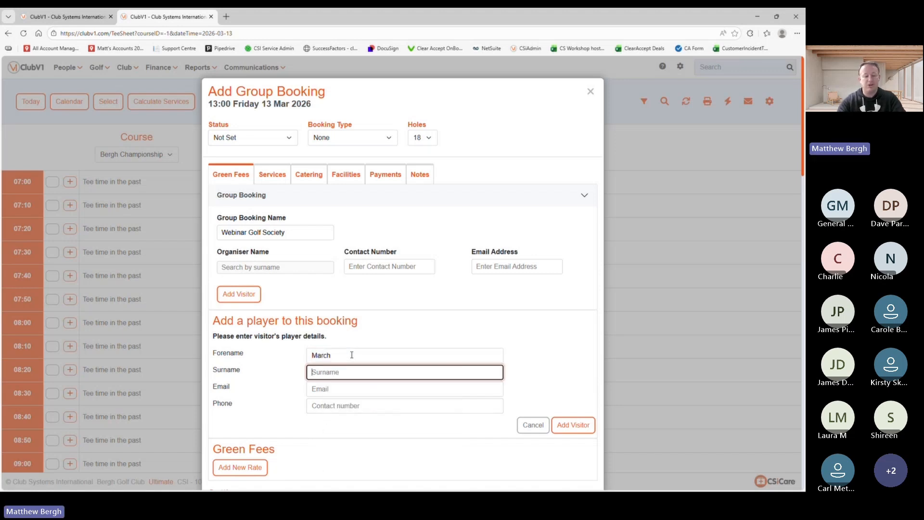
type("Webinar")
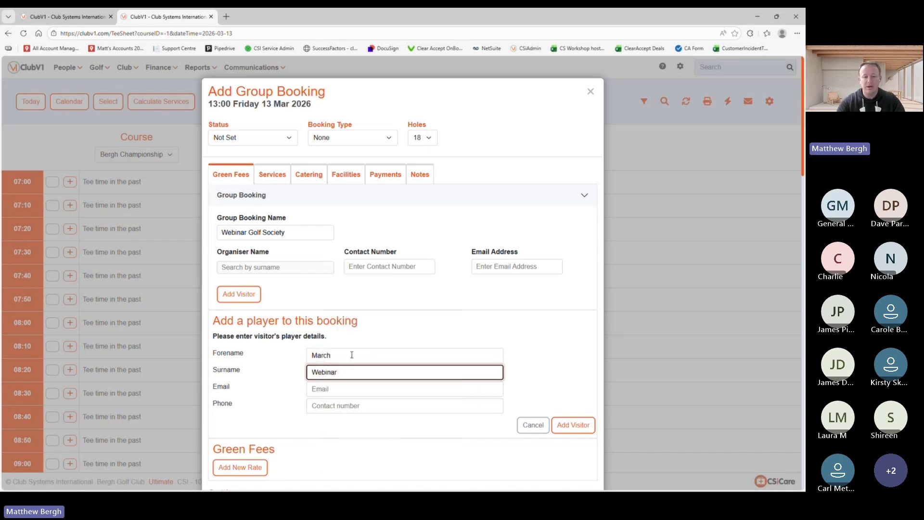
left_click(334, 387)
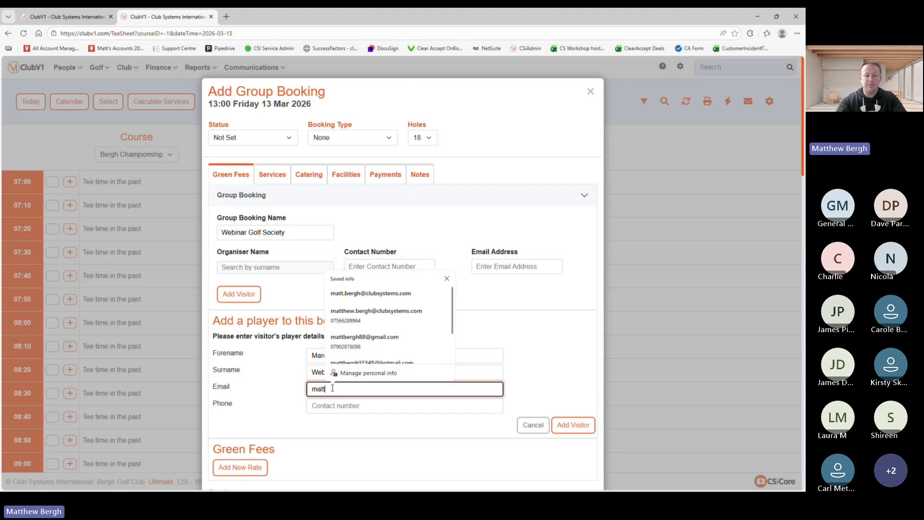
key("Down")
key("Return")
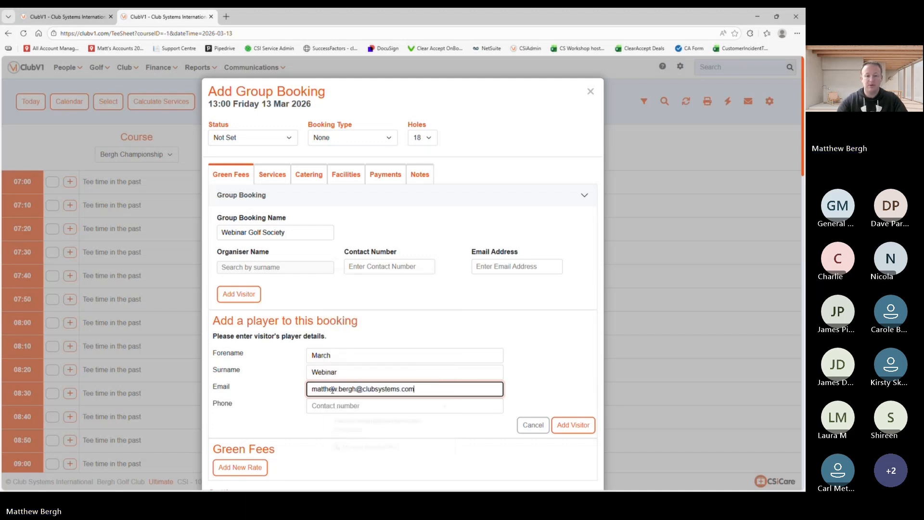
Step: Fill in the visitor's suggested phone number and add them as the booking's organiser
left_click(320, 407)
type("0")
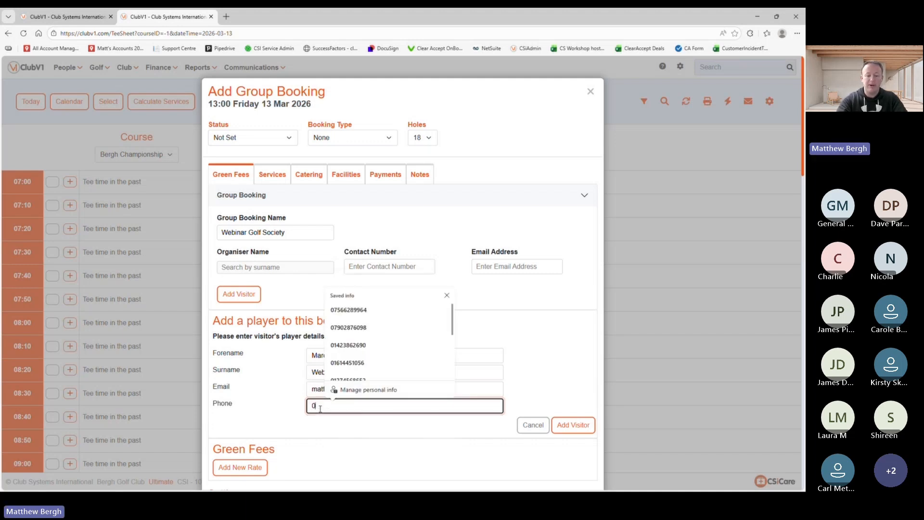
type("75")
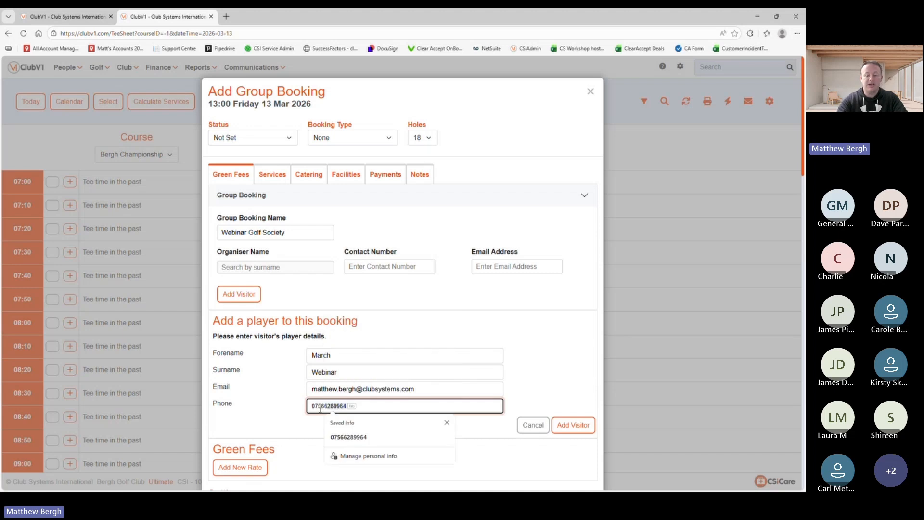
key("Tab")
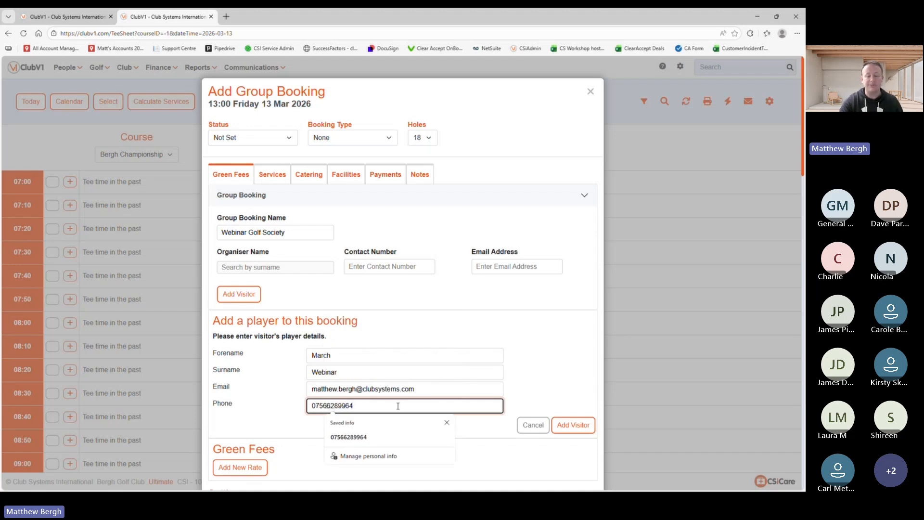
left_click(581, 427)
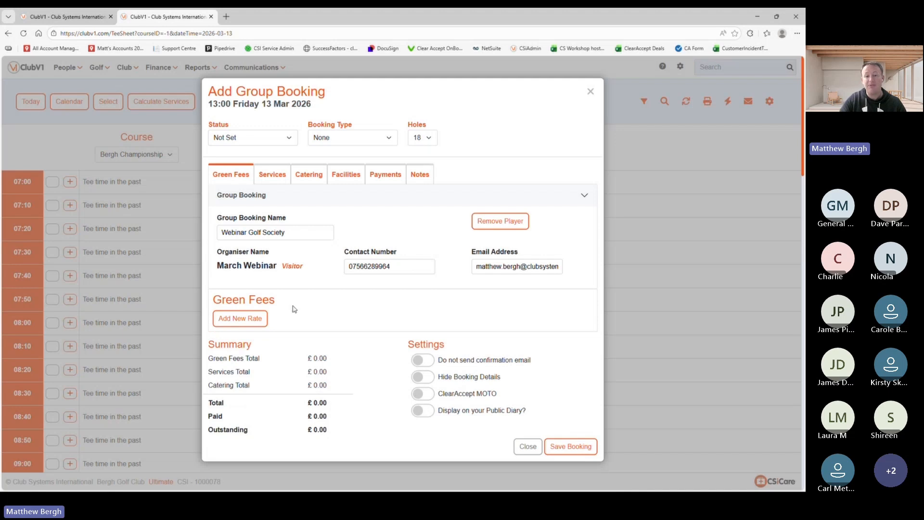
Step: Add a new green fee line using the Society 17+ rate
left_click(236, 318)
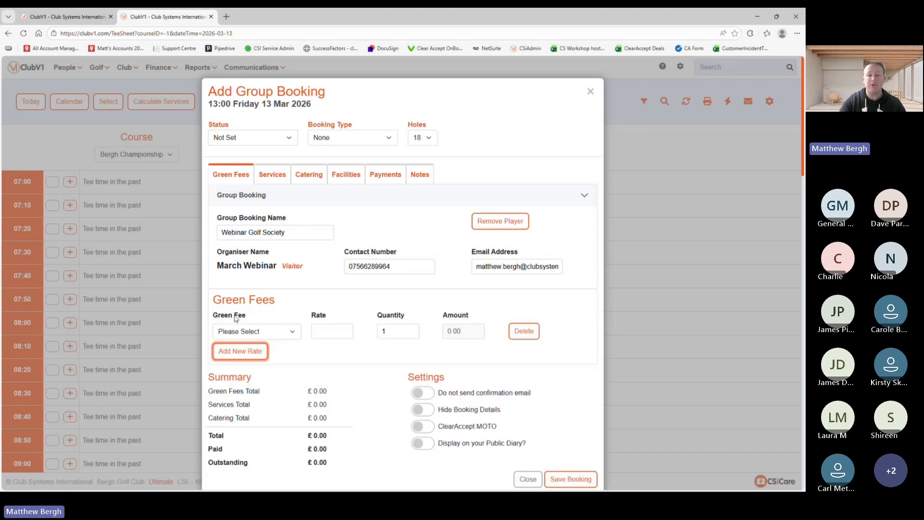
left_click(284, 336)
scroll(286, 260, "down", 1)
scroll(285, 260, "down", 2)
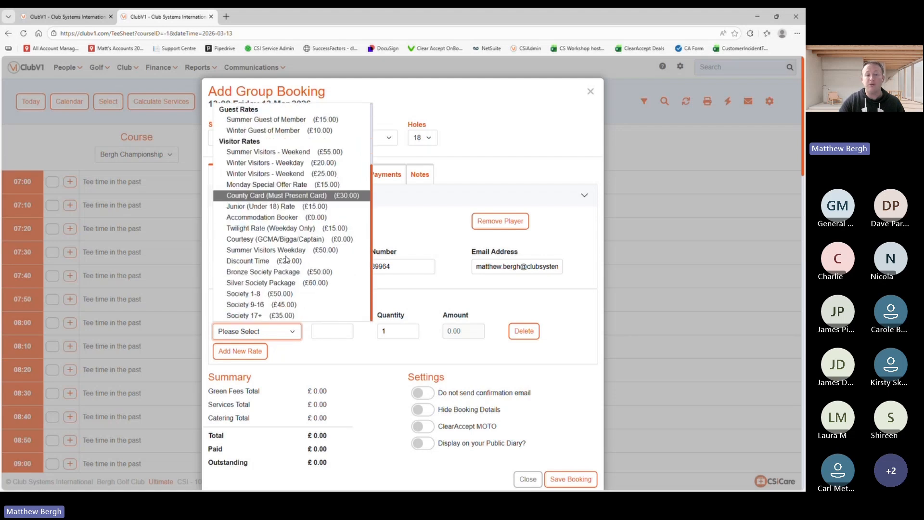
scroll(287, 260, "up", 3)
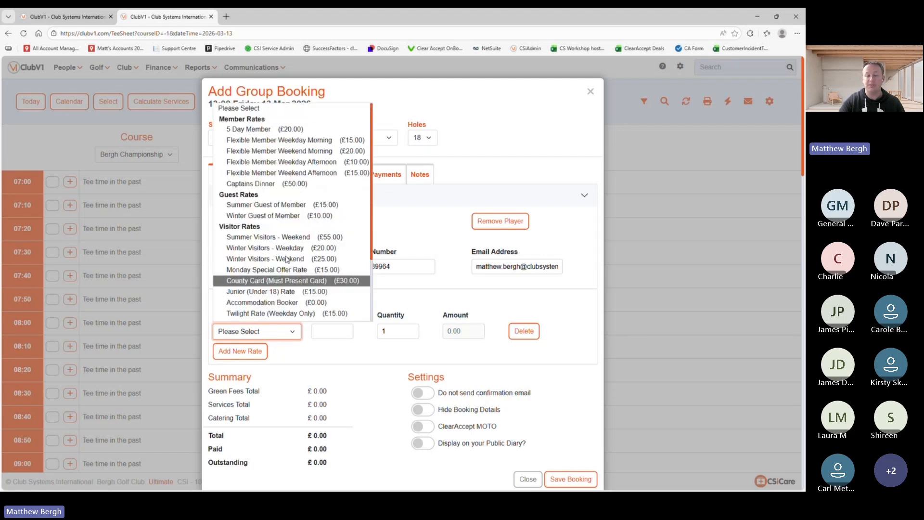
scroll(286, 260, "down", 3)
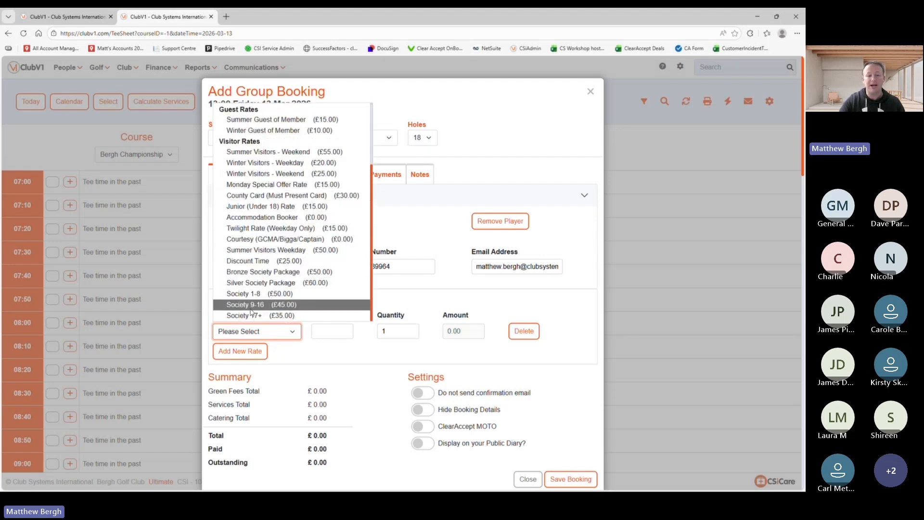
left_click(248, 317)
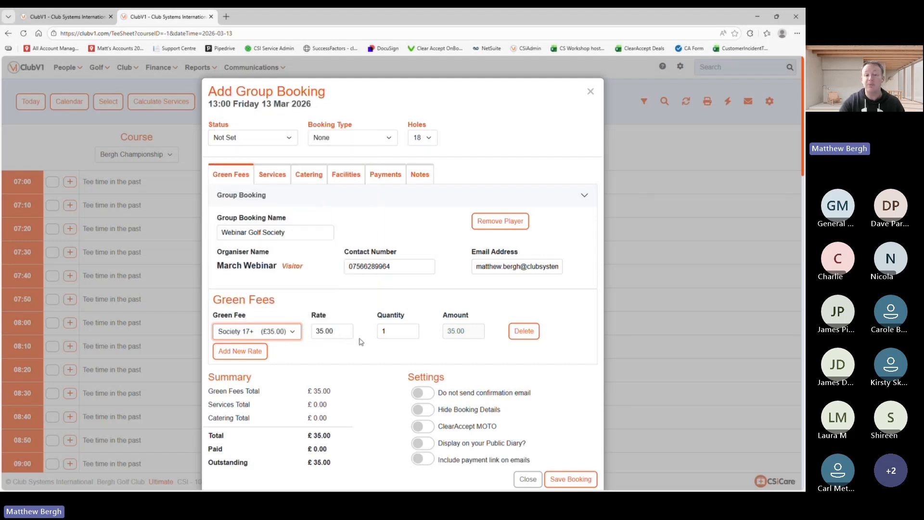
Step: Set the Society 17+ quantity to 24 and lower its rate from 35.00 to 30.00
double_click(396, 331)
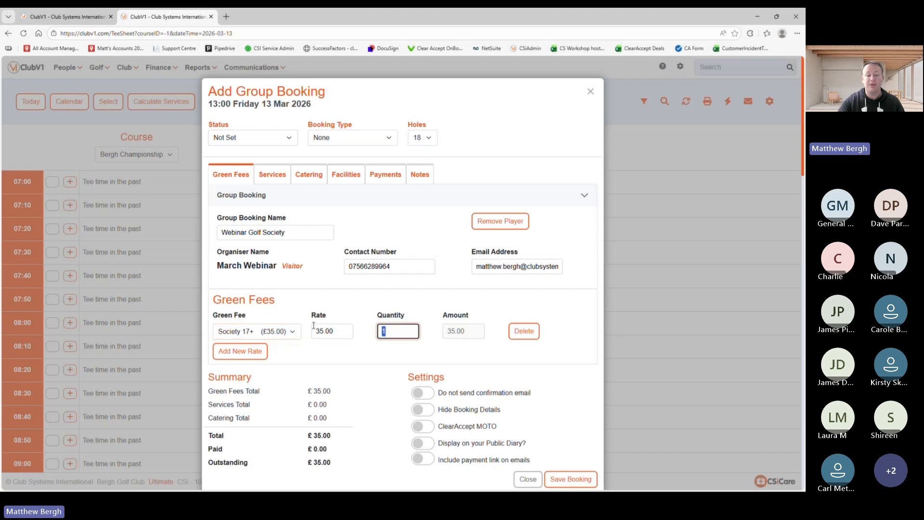
type("24")
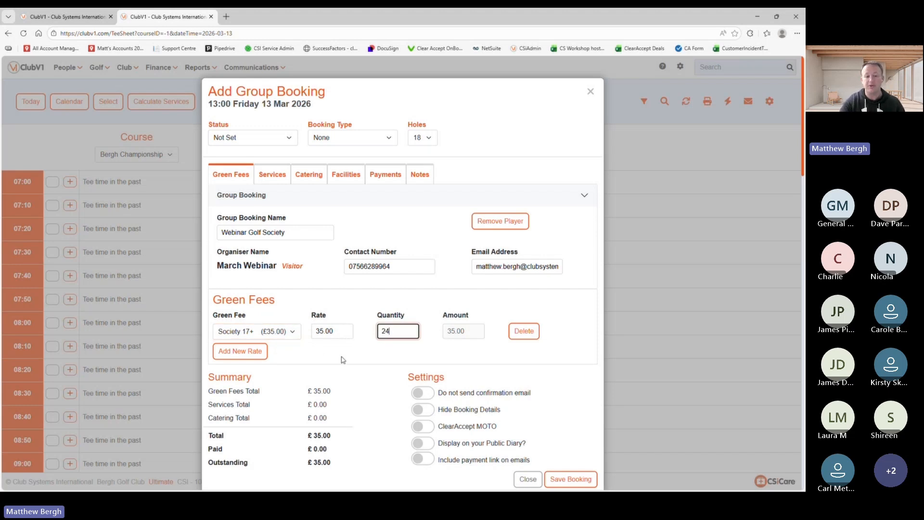
left_click(343, 360)
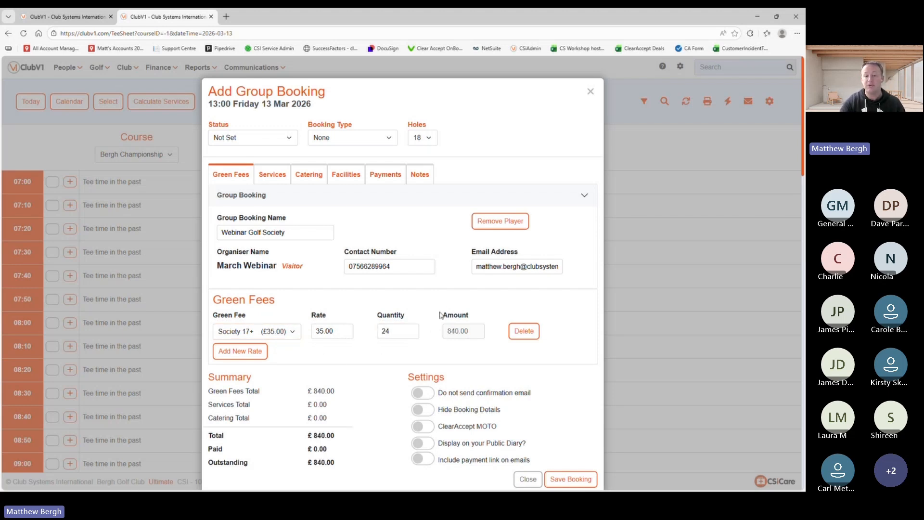
left_click(324, 331)
key("BackSpace")
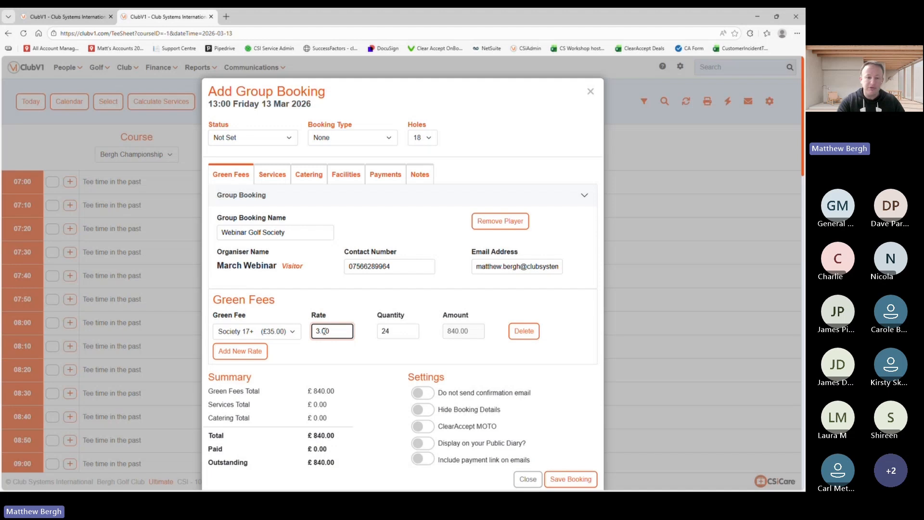
type("0")
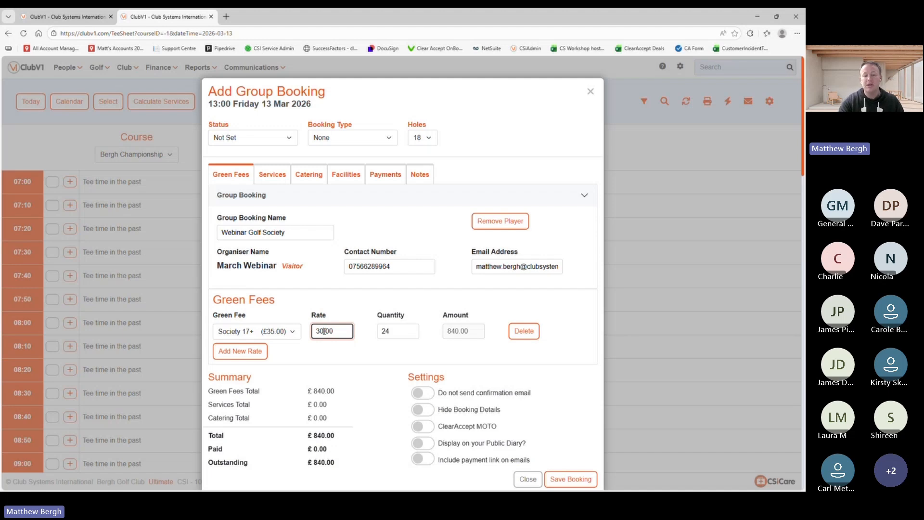
left_click(362, 354)
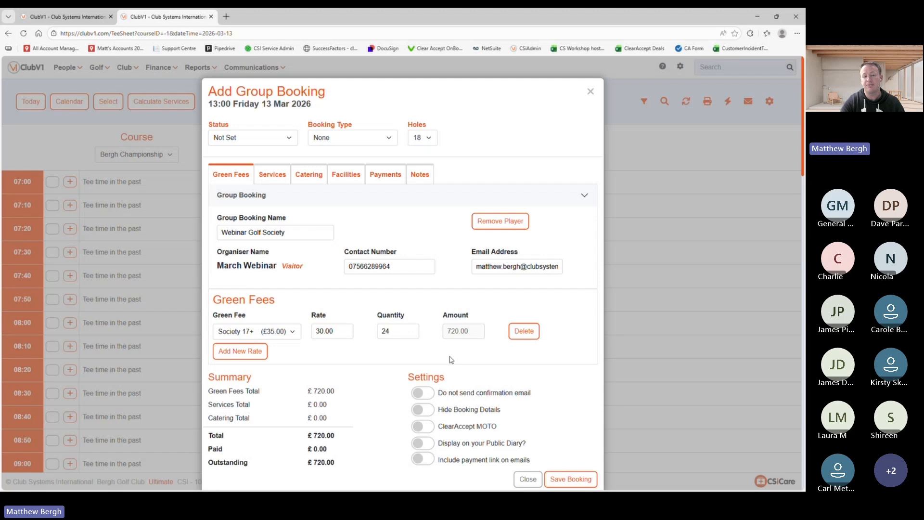
Step: Add a Courtesy (GCMA/Bigga/Captain) green fee line with quantity 2 at 0.00
left_click(240, 351)
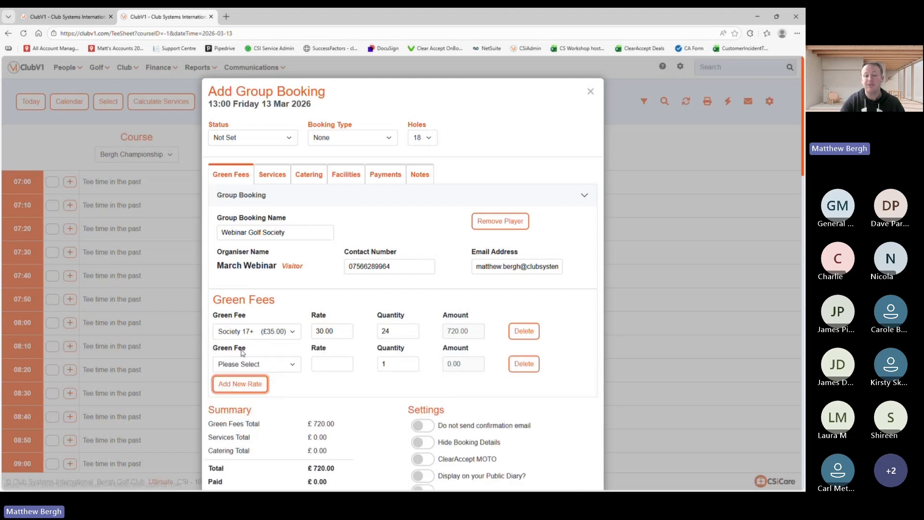
left_click(260, 366)
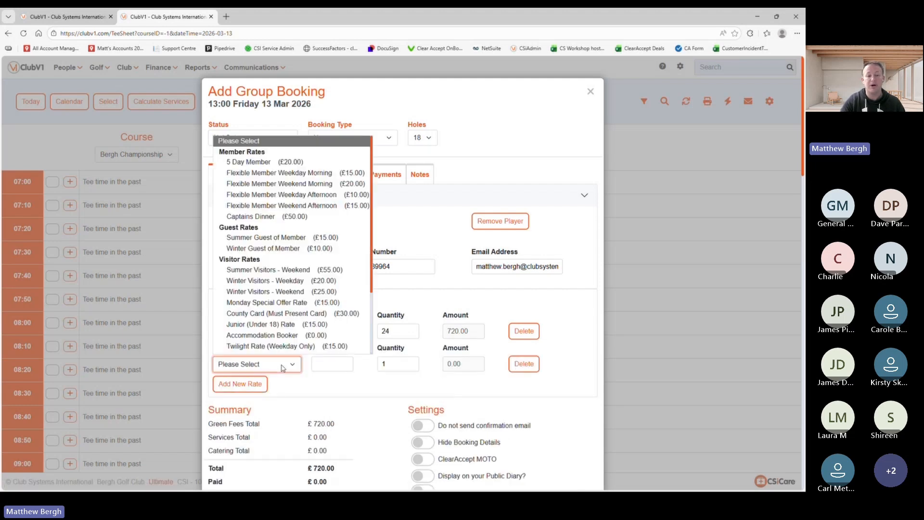
scroll(284, 304, "down", 2)
scroll(284, 305, "down", 2)
left_click(256, 277)
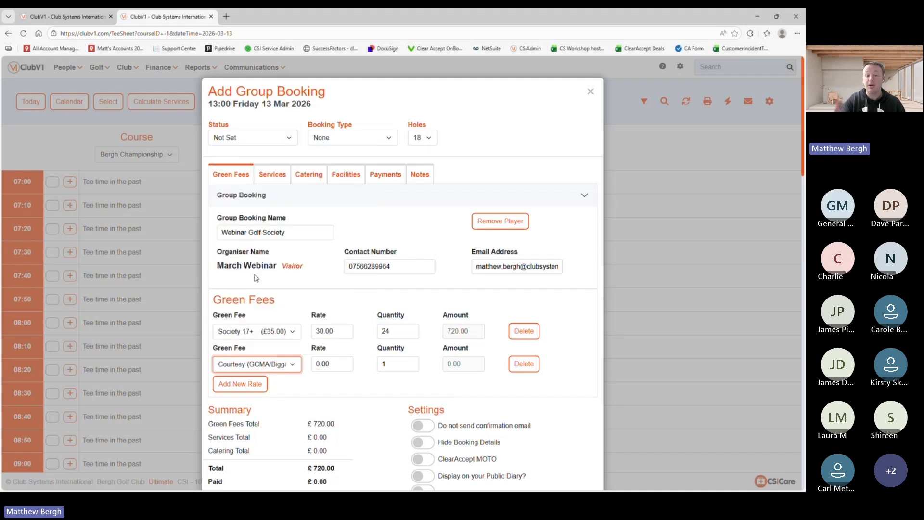
left_click(389, 362)
key("BackSpace")
type("2")
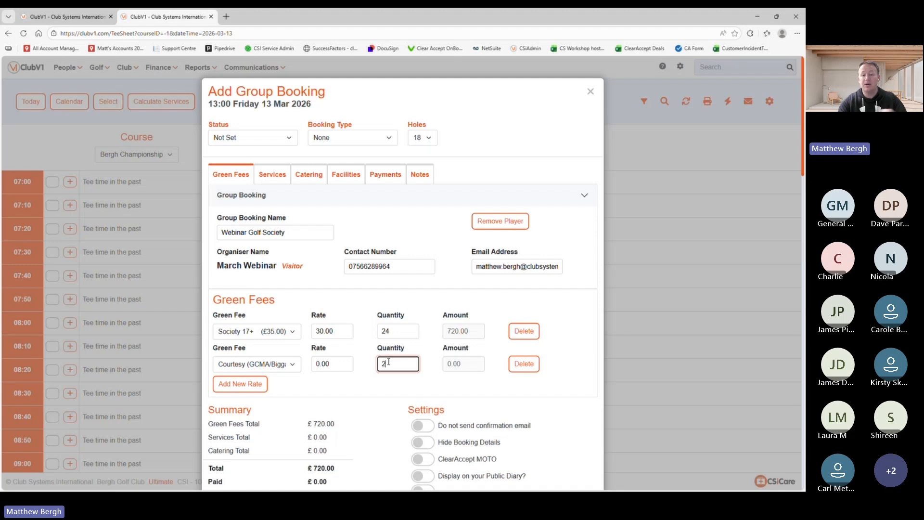
left_click(378, 394)
Step: Add a Junior (Under 18) Rate line with quantity 2 at 15.00
left_click(240, 383)
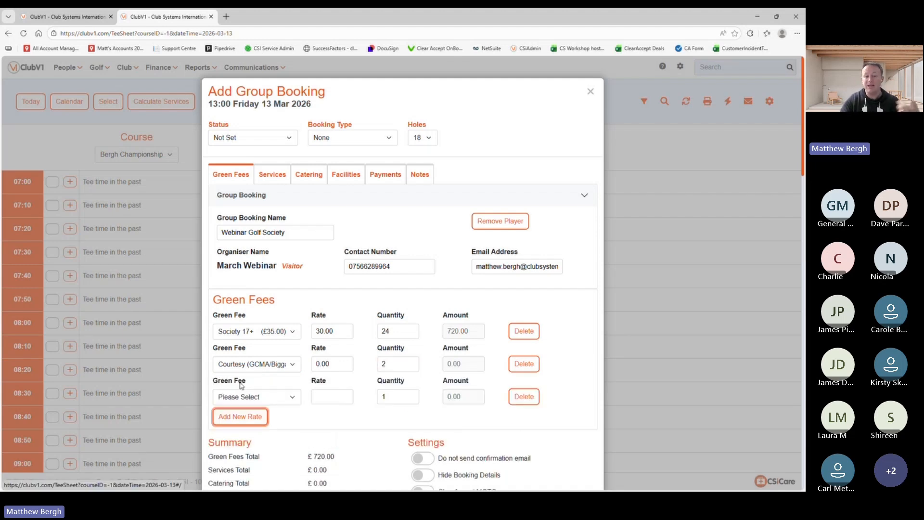
left_click(263, 396)
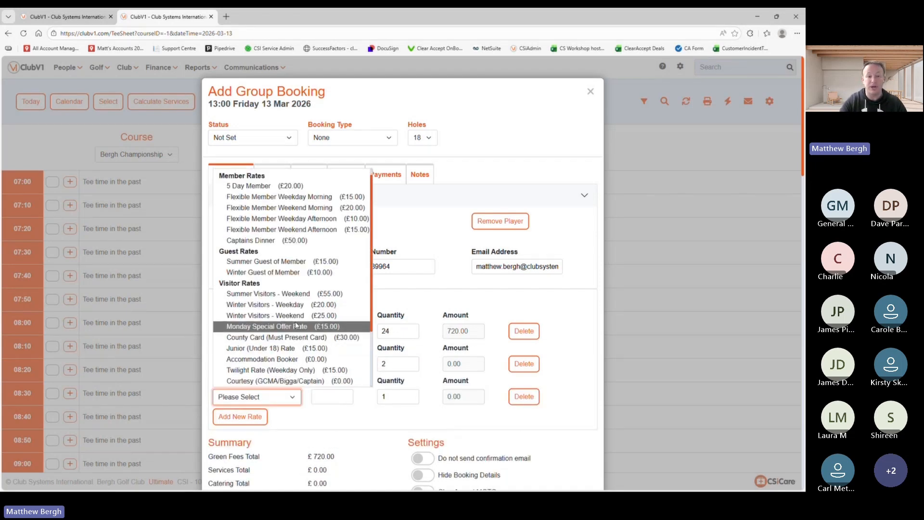
scroll(273, 308, "down", 1)
left_click(273, 319)
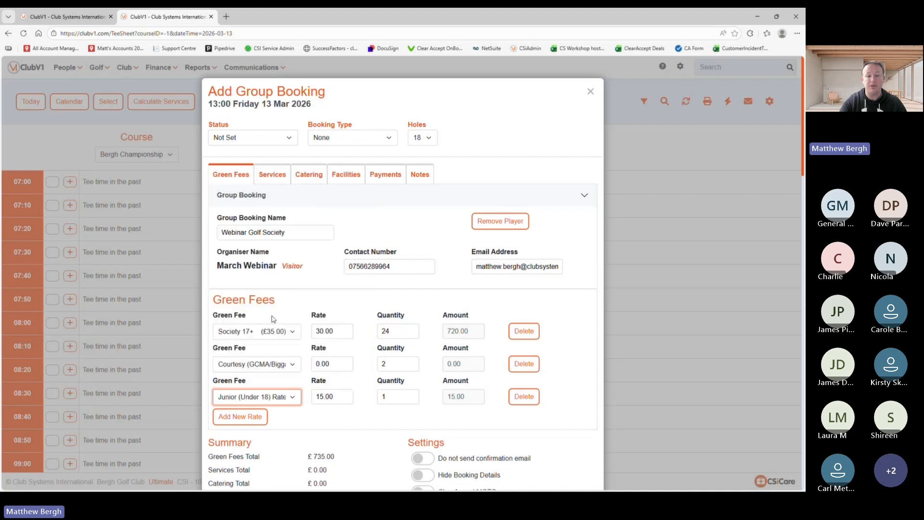
left_click(405, 397)
key("BackSpace")
type("2")
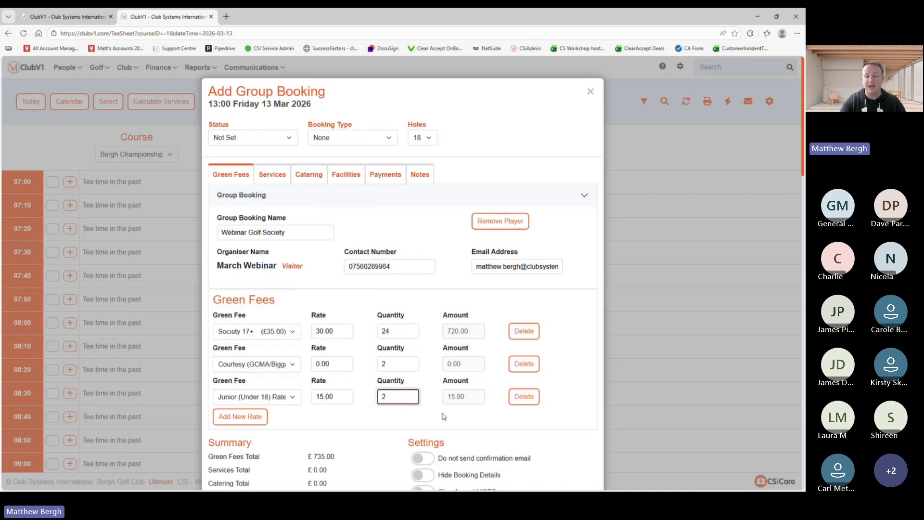
left_click(451, 396)
scroll(439, 413, "down", 2)
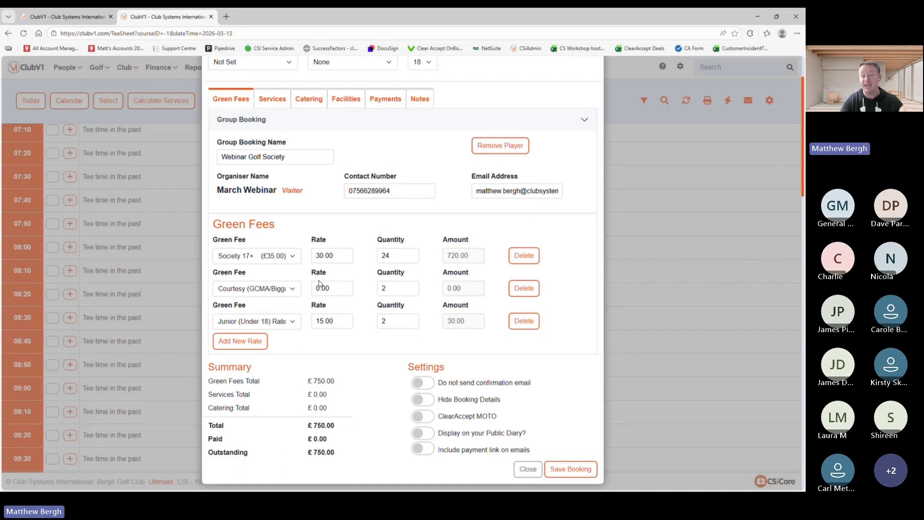
scroll(319, 285, "up", 2)
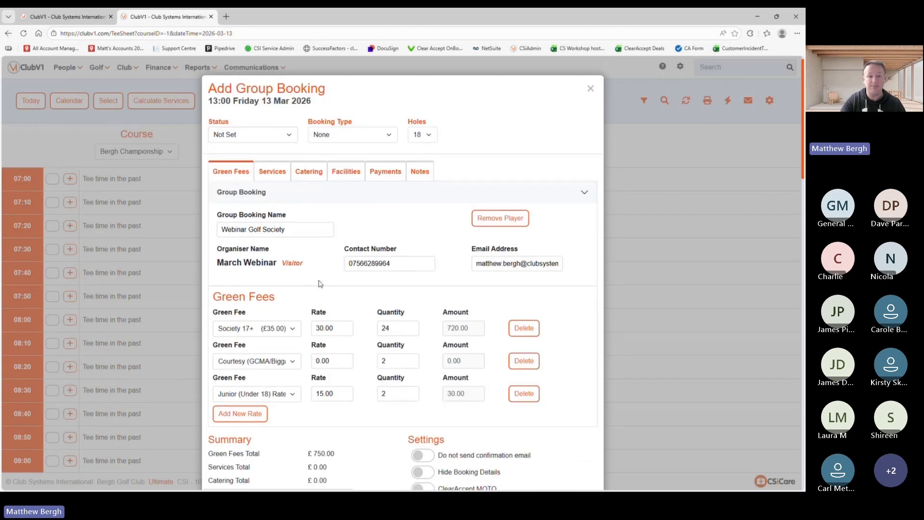
Step: Add 2 Buggy services at £25.00 each, then bring up the Catering section
left_click(272, 176)
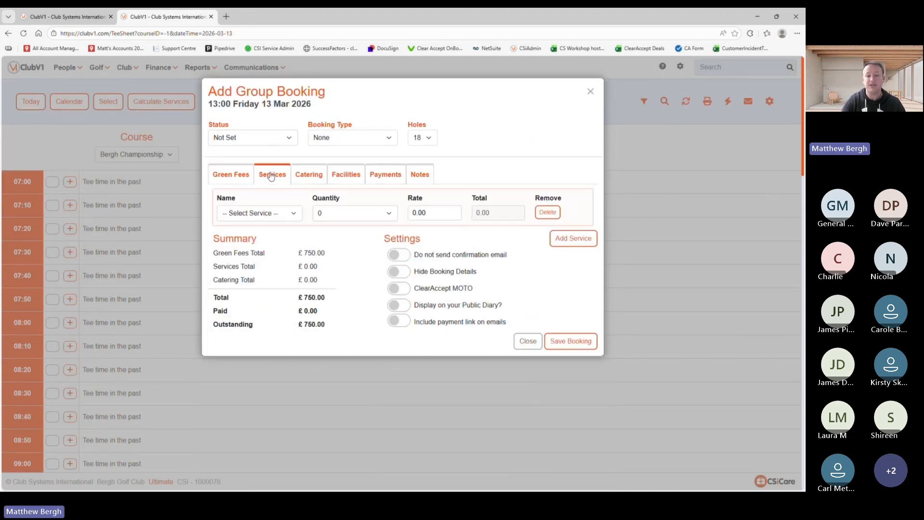
left_click(292, 214)
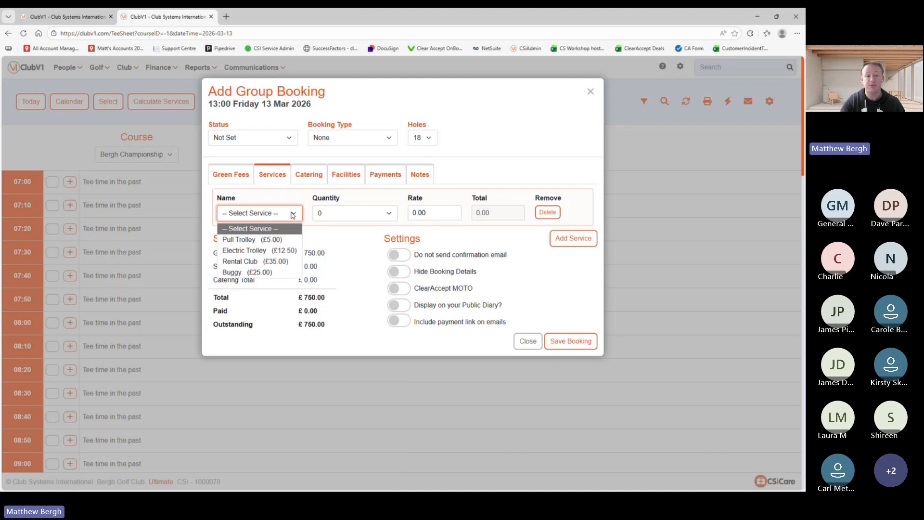
left_click(245, 273)
left_click(375, 214)
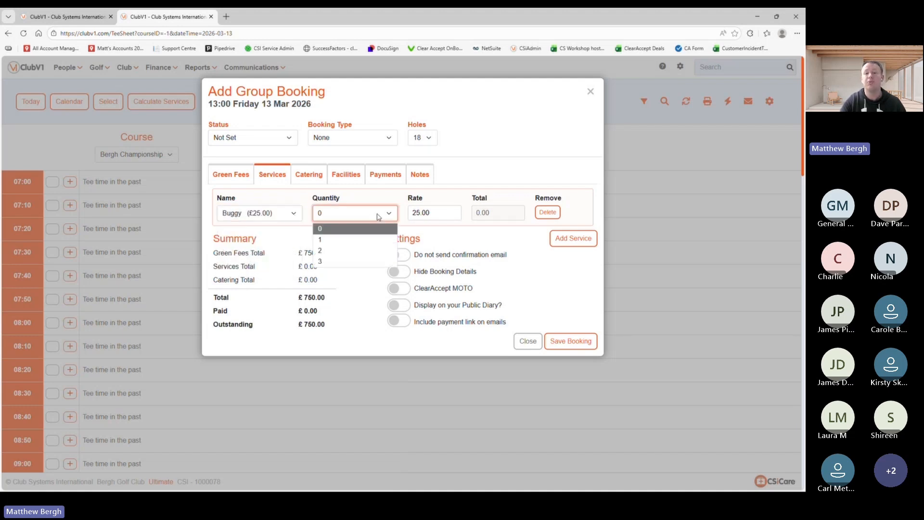
left_click(331, 250)
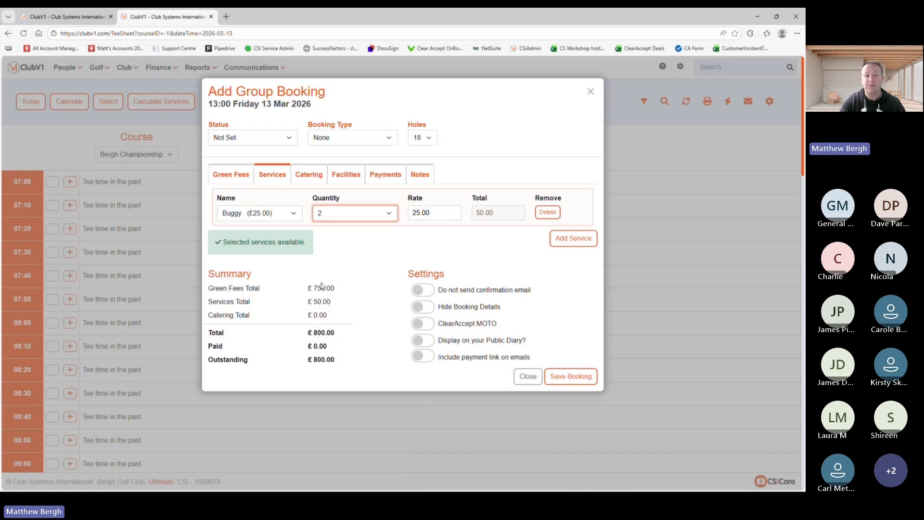
left_click(309, 176)
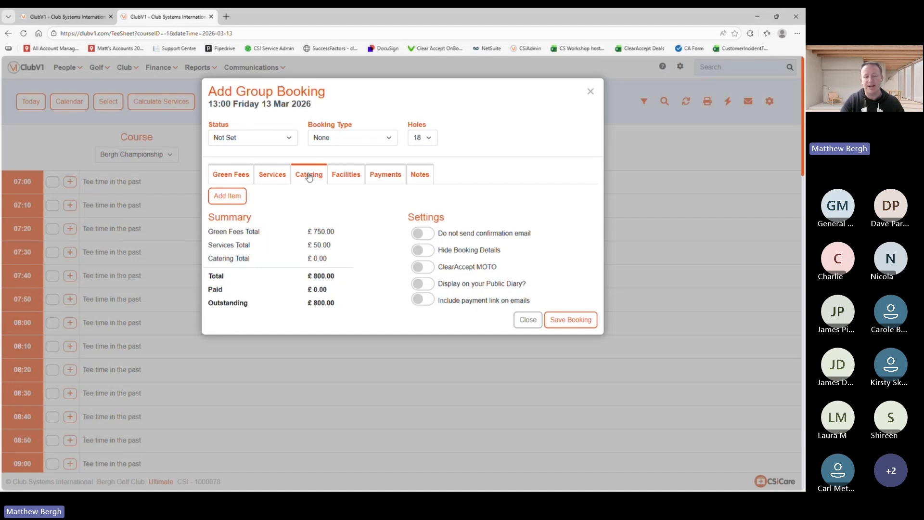
Step: Add 28 Cheese & Onion Pasty at 9.95 each to the catering
left_click(233, 195)
left_click(255, 215)
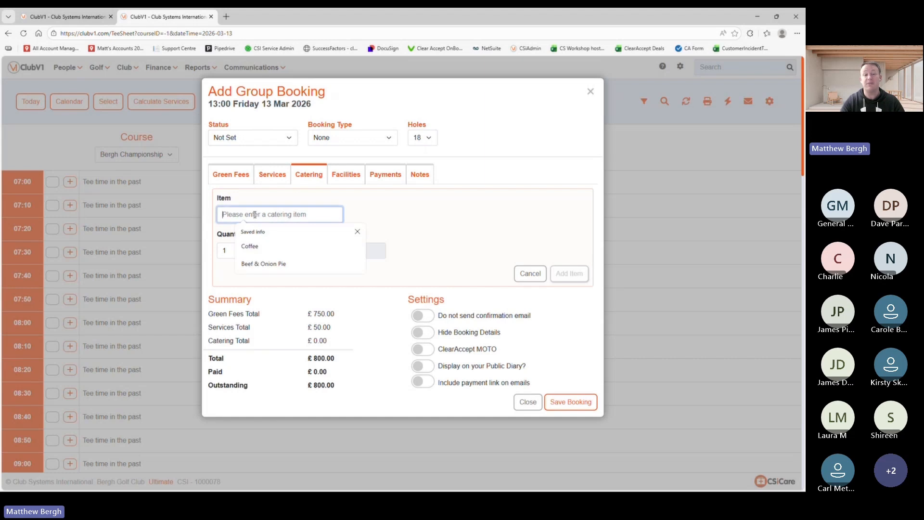
type("C")
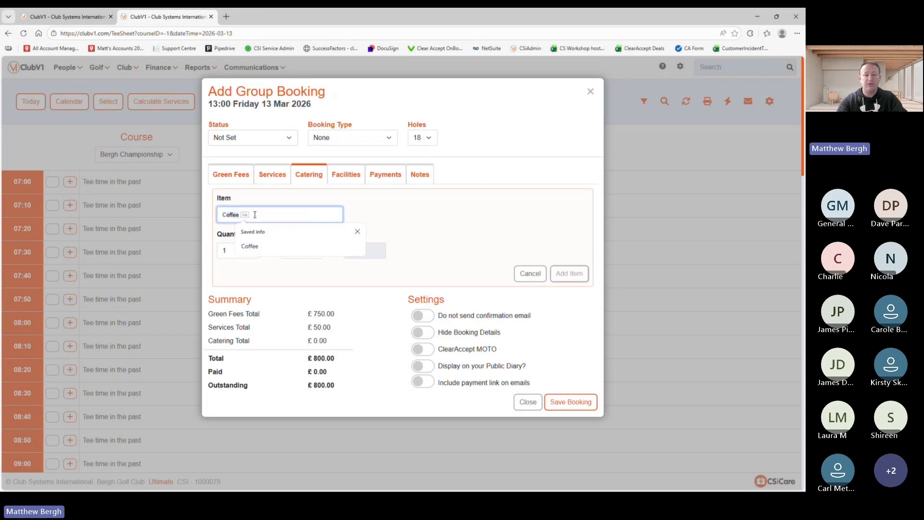
type("heese & Oni")
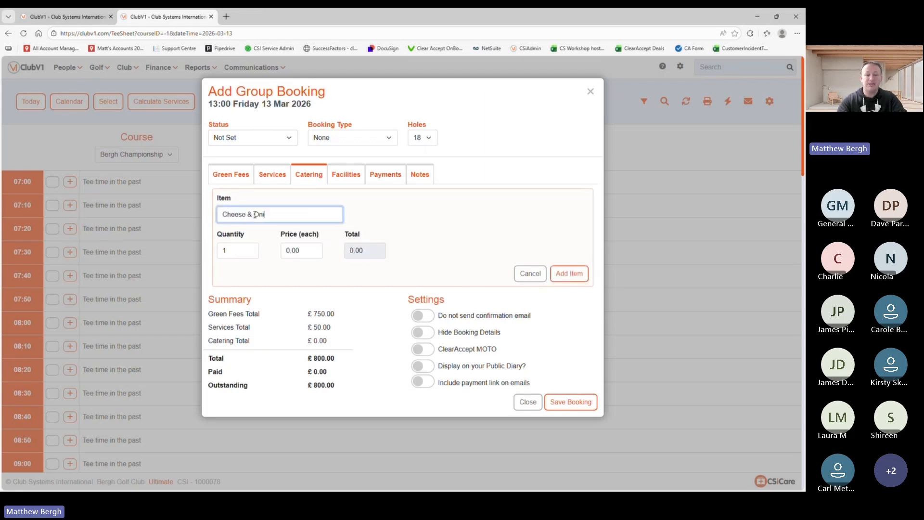
type("on Pasty")
left_click(247, 248)
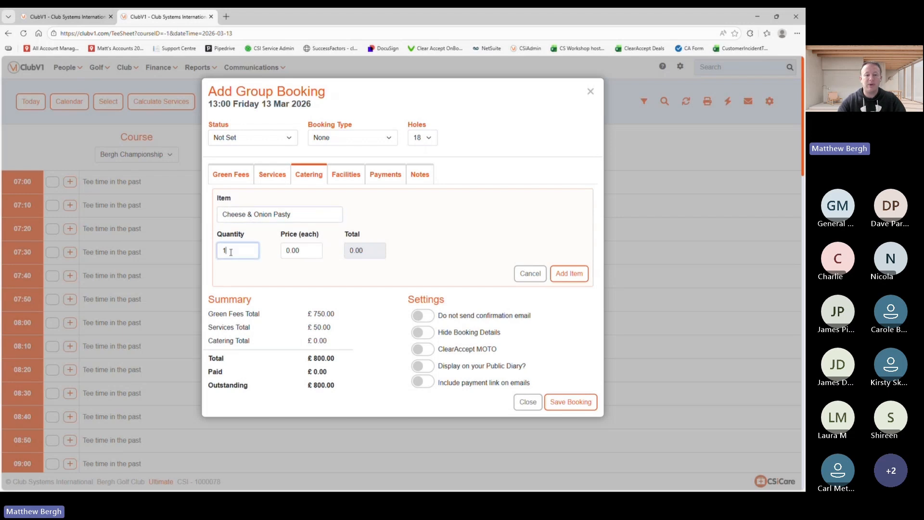
type("28")
key("Tab")
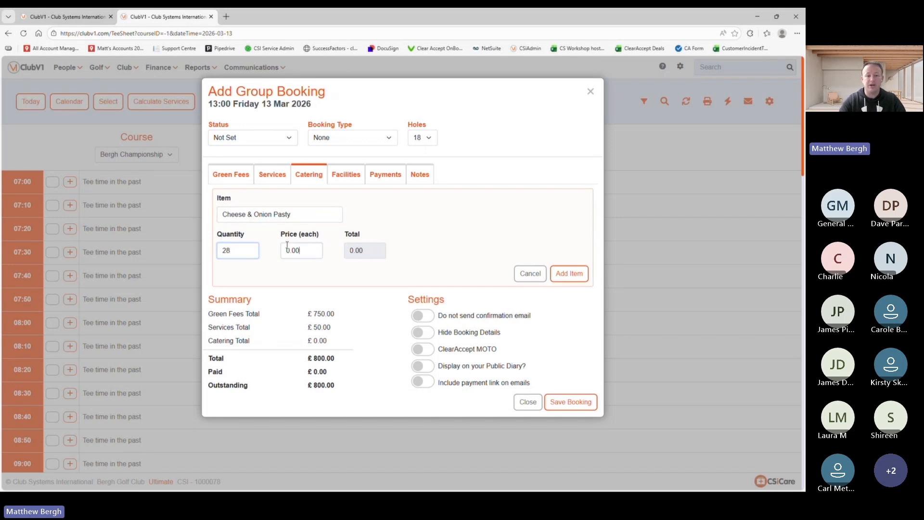
type("9.95")
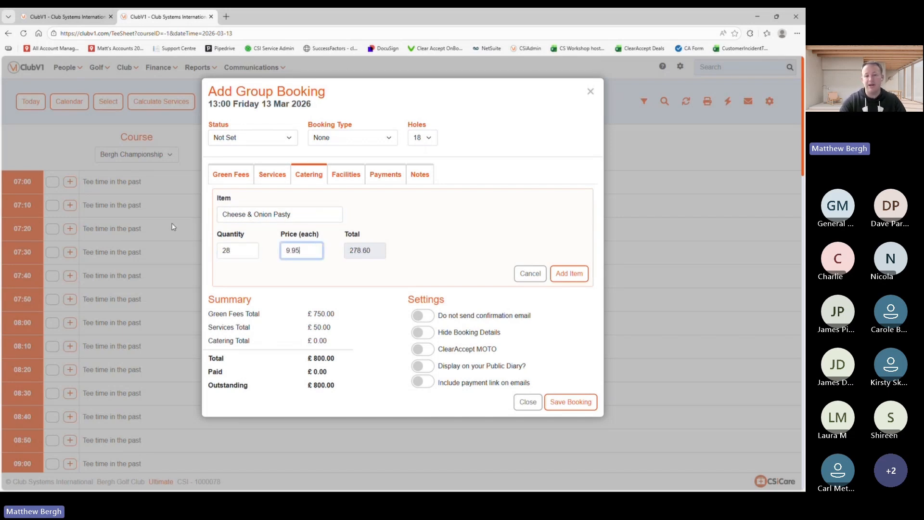
left_click(446, 238)
left_click(567, 274)
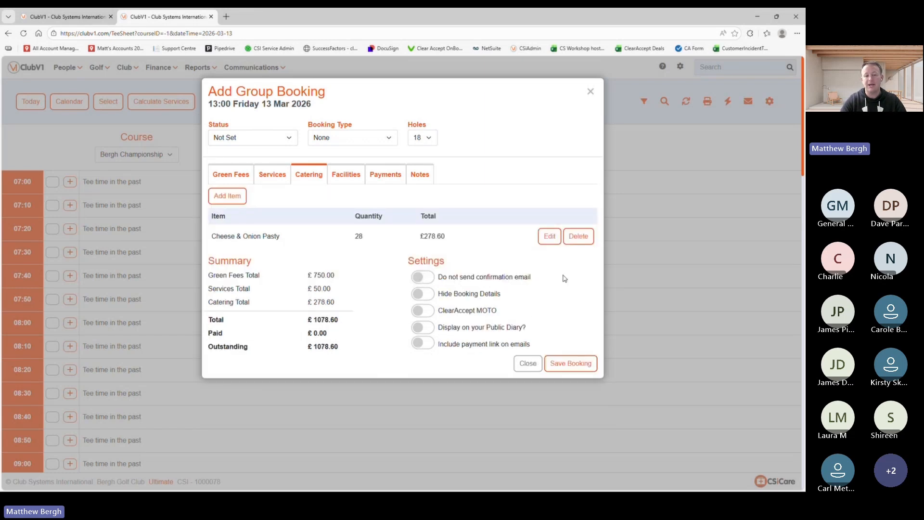
Step: Add 28 Tea/Coffee at 2.50 each to the catering
left_click(227, 195)
left_click(268, 214)
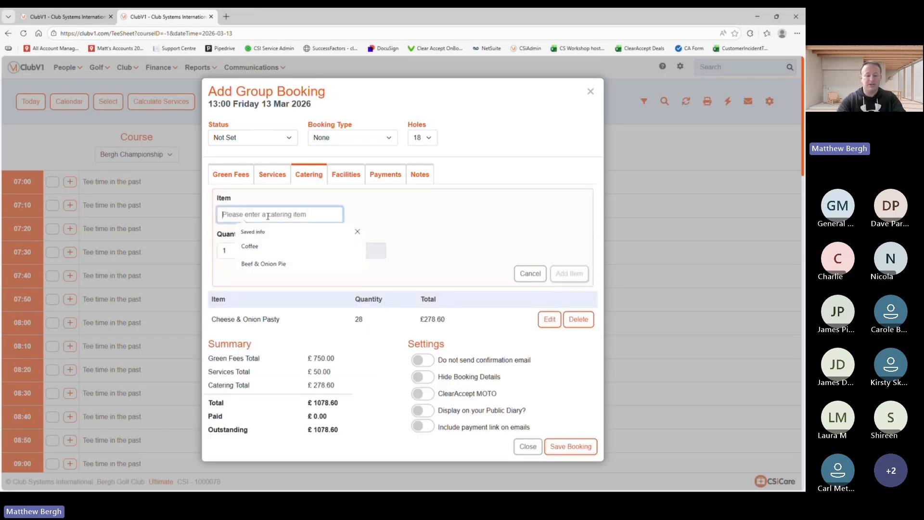
type("Tea ")
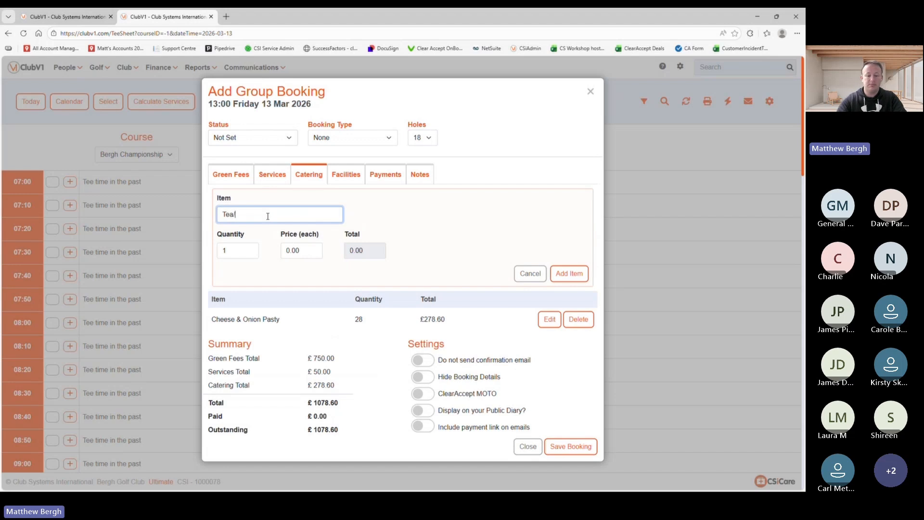
type("Coffee")
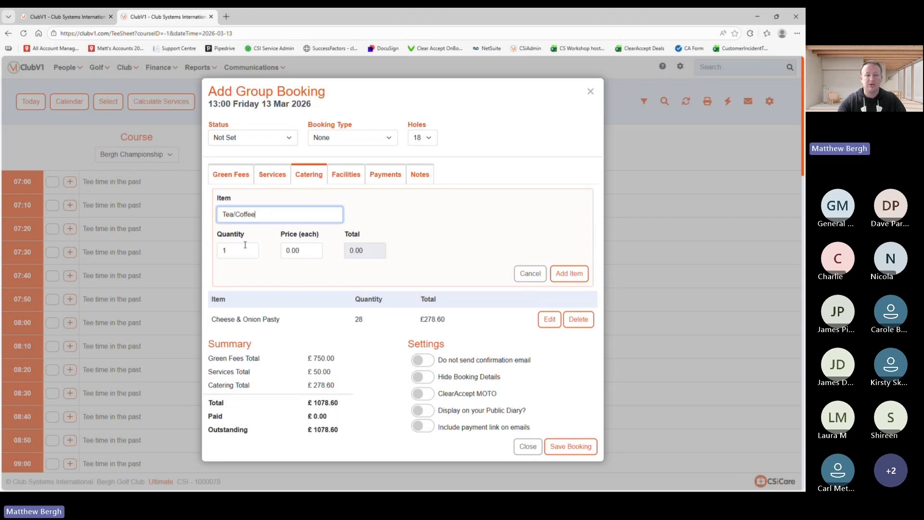
key("Tab")
type("28")
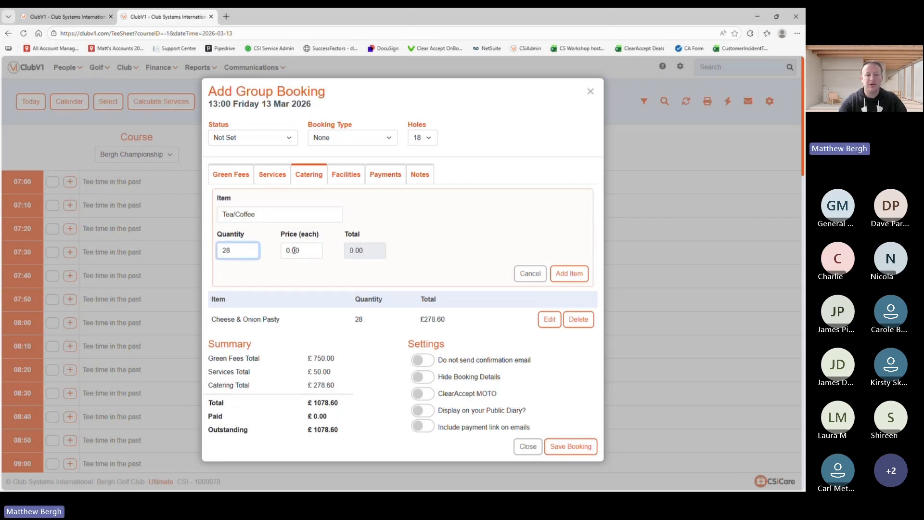
key("Tab")
type("2.50")
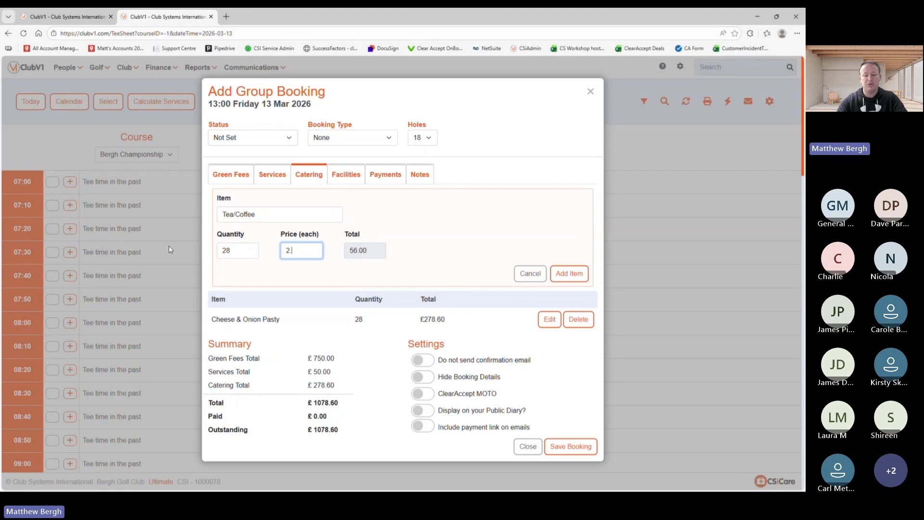
left_click(569, 273)
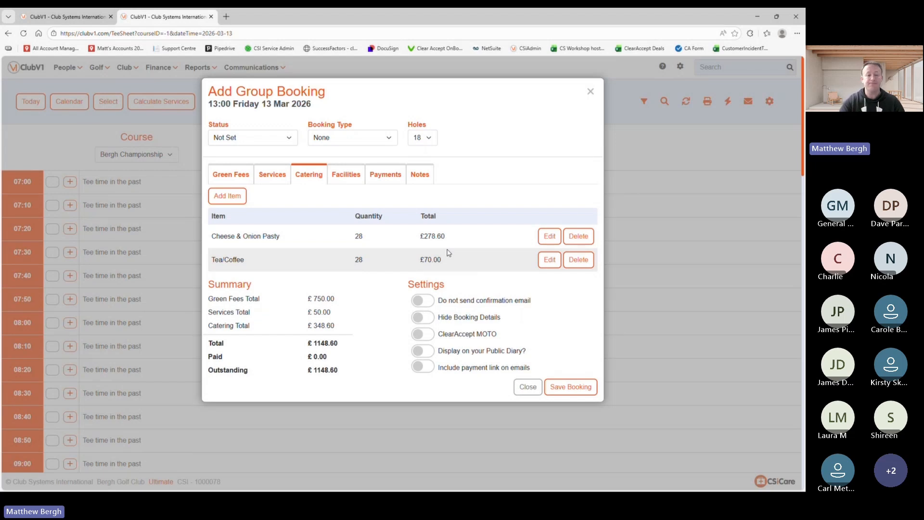
Step: Start a new facility entry and choose the Dining Room
left_click(342, 180)
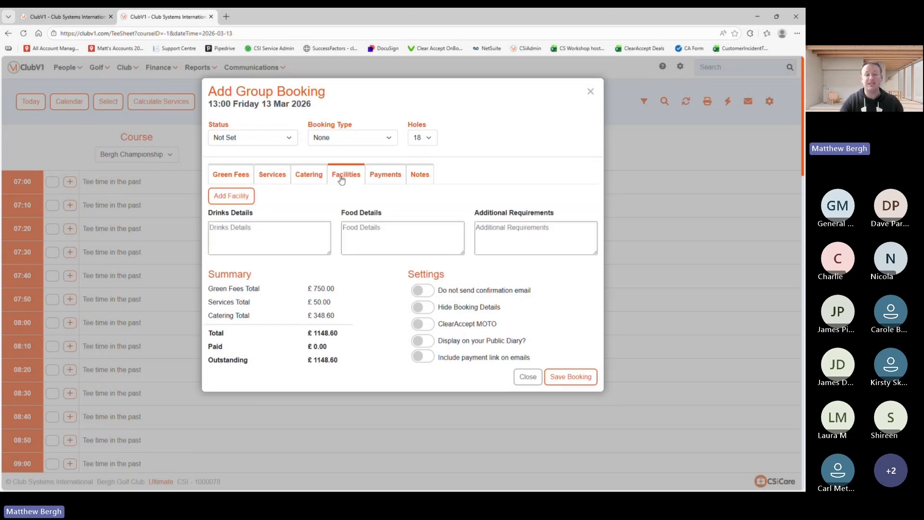
left_click(241, 198)
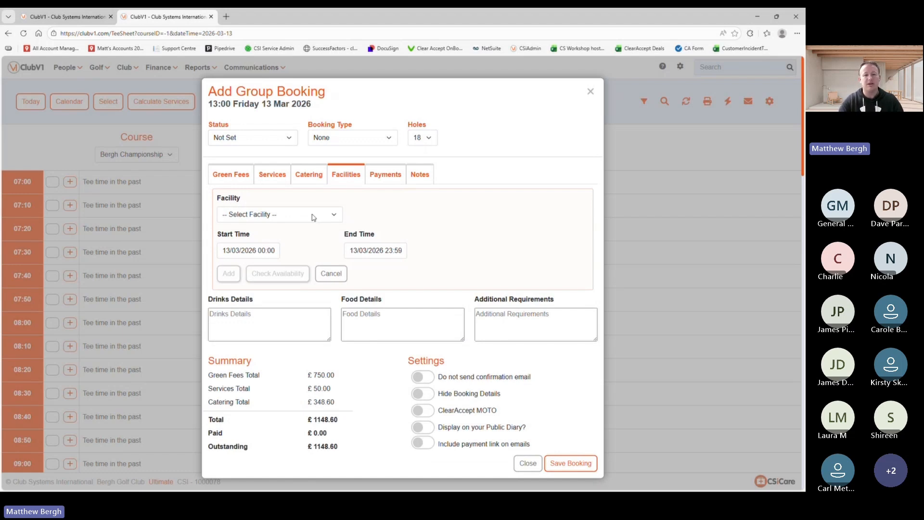
left_click(283, 218)
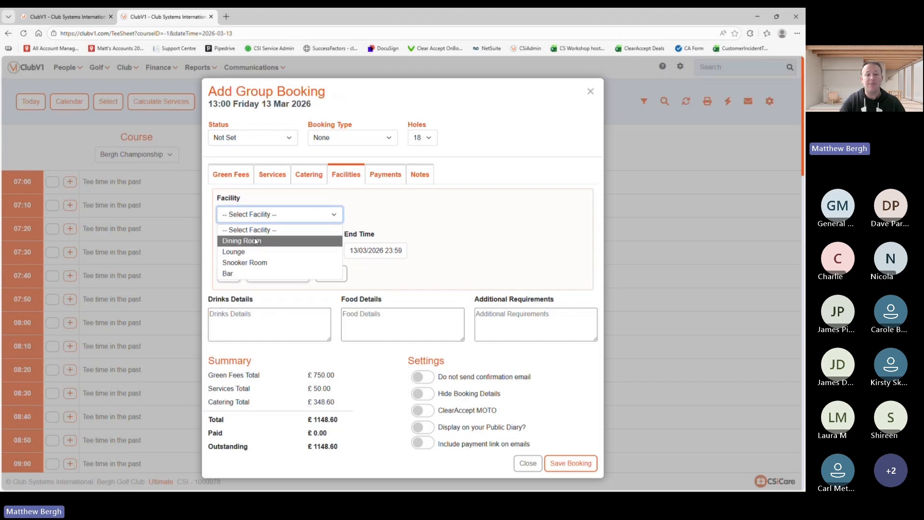
left_click(277, 241)
Step: Reserve the Dining Room 11:40 to 13:00 on 13/03/2026 after confirming it is available
left_click(278, 250)
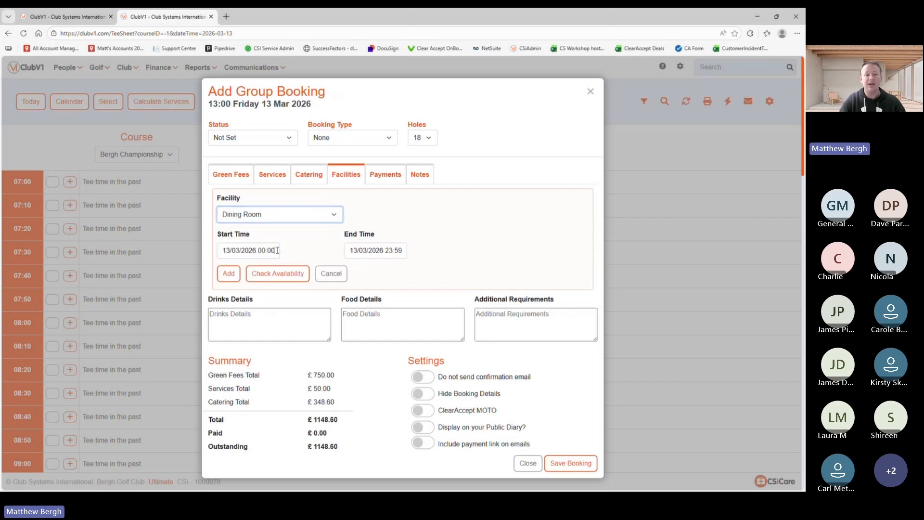
scroll(324, 429, "down", 6)
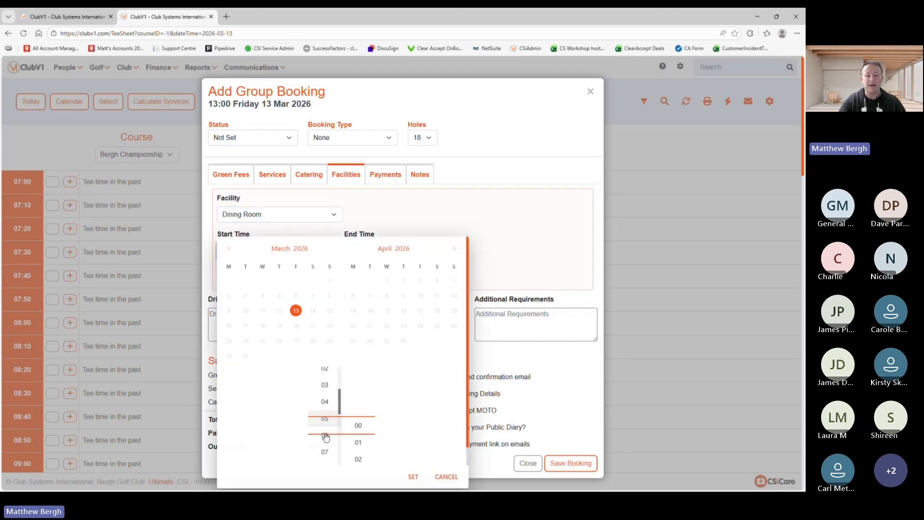
left_click(413, 477)
left_click(379, 251)
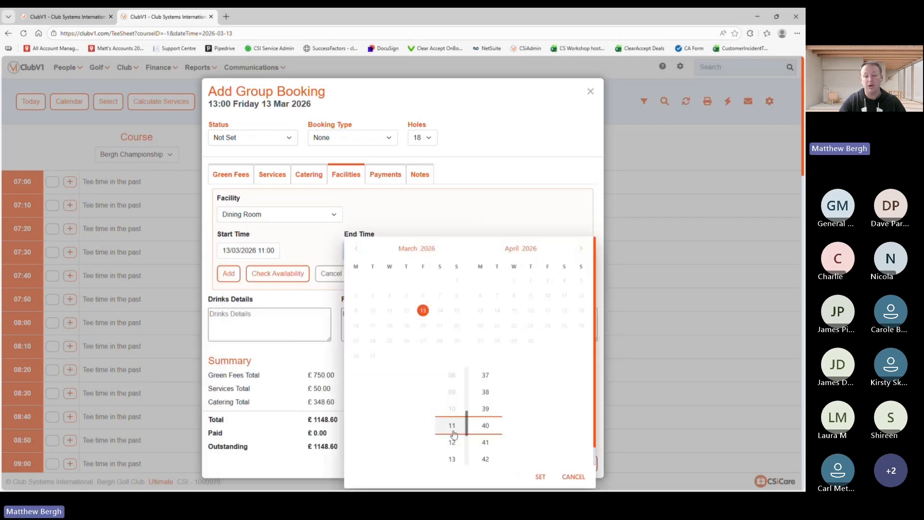
scroll(465, 429, "down", 2)
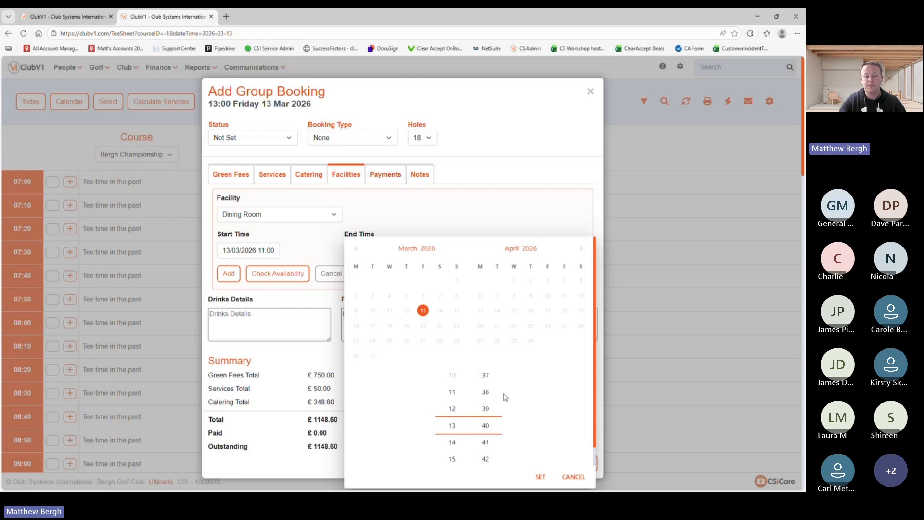
scroll(501, 394, "up", 10)
left_click(483, 383)
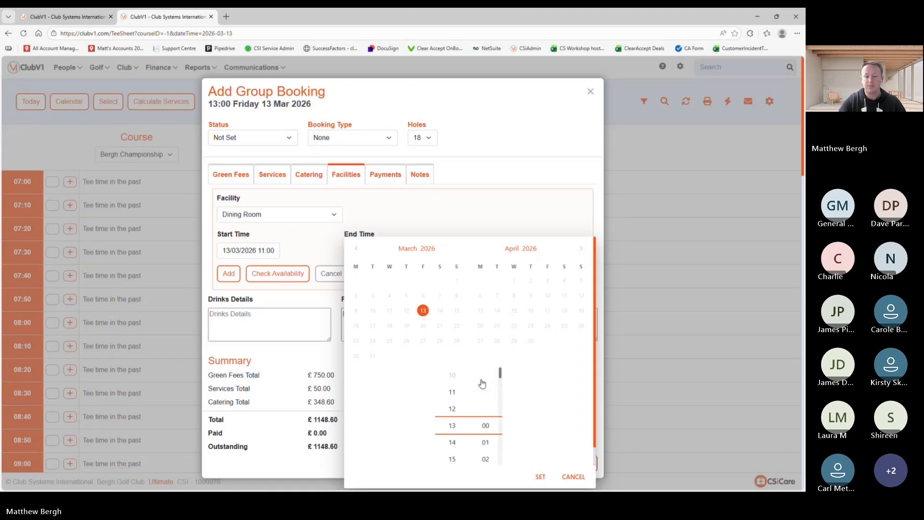
left_click(539, 476)
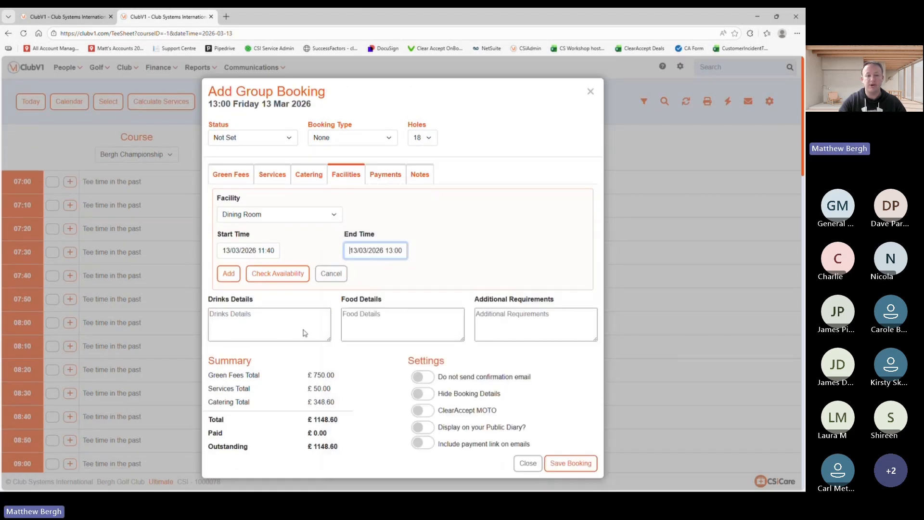
left_click(286, 273)
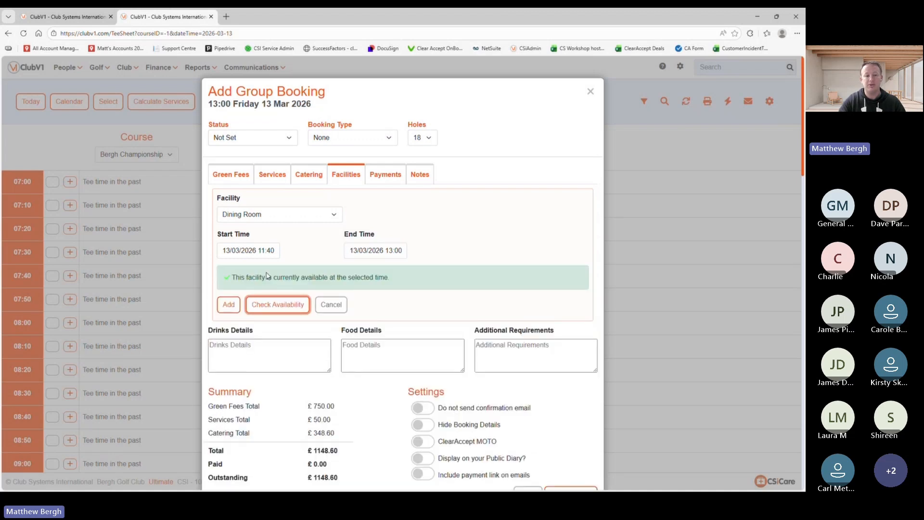
left_click(229, 305)
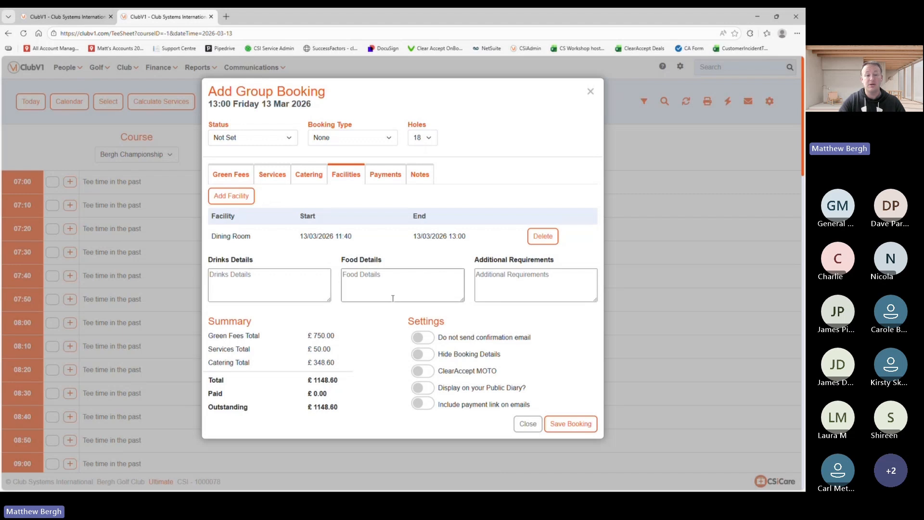
Step: Return to the Green Fees section and scroll down to the £1148.60 booking summary
left_click(241, 177)
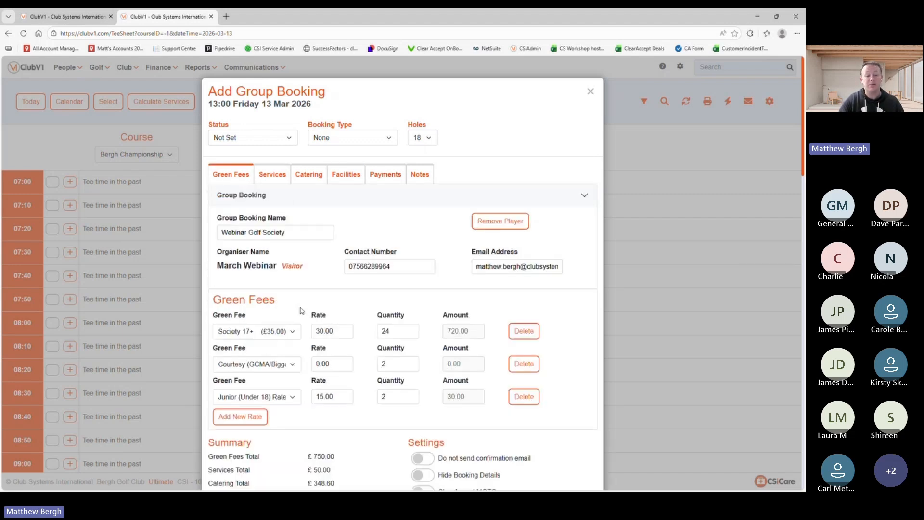
scroll(296, 335, "down", 1)
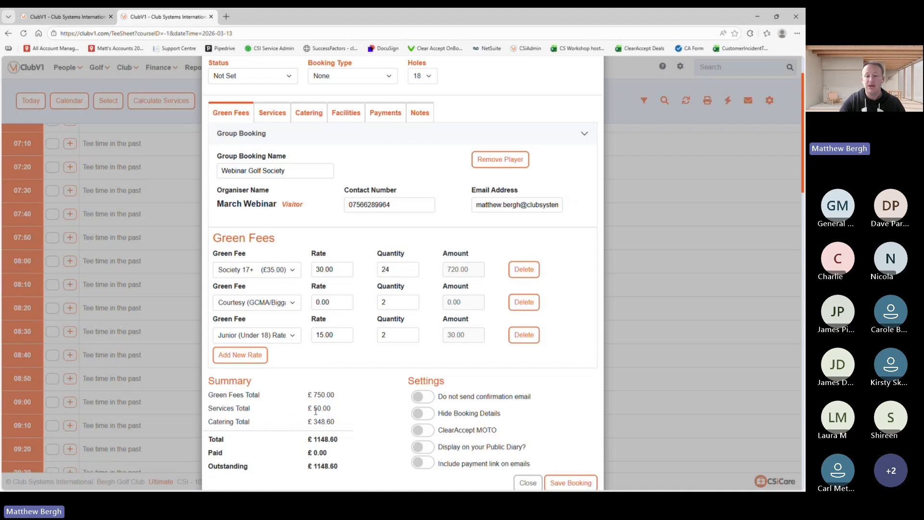
scroll(508, 396, "down", 1)
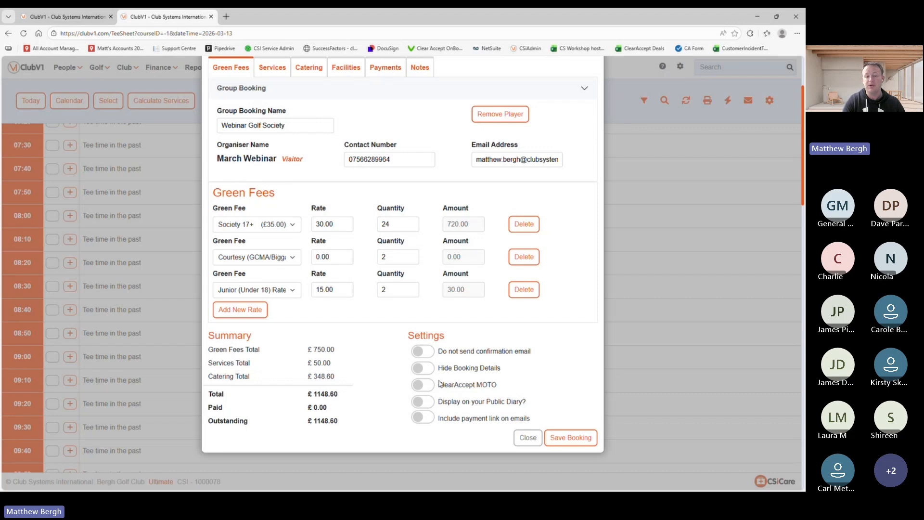
Step: Enable a £280 ClearAccept MOTO payment with a payment link on emails, then save and pay
left_click(423, 385)
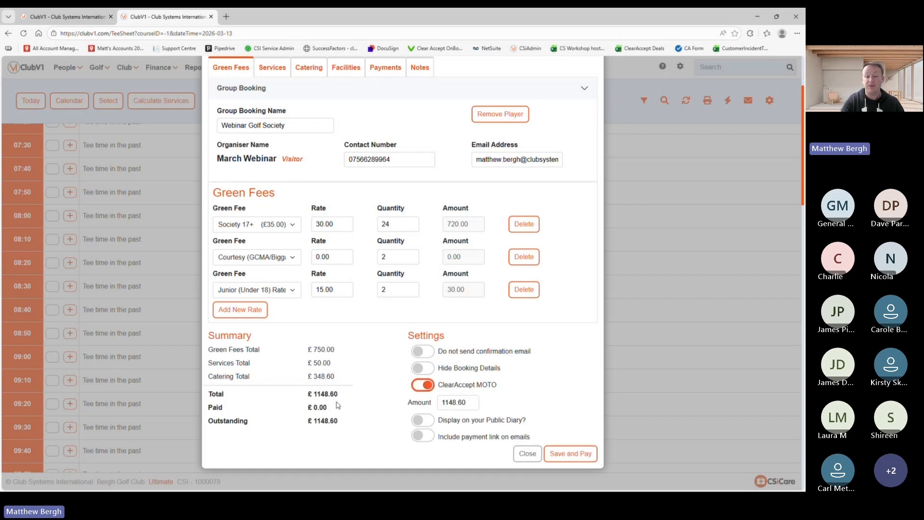
double_click(453, 403)
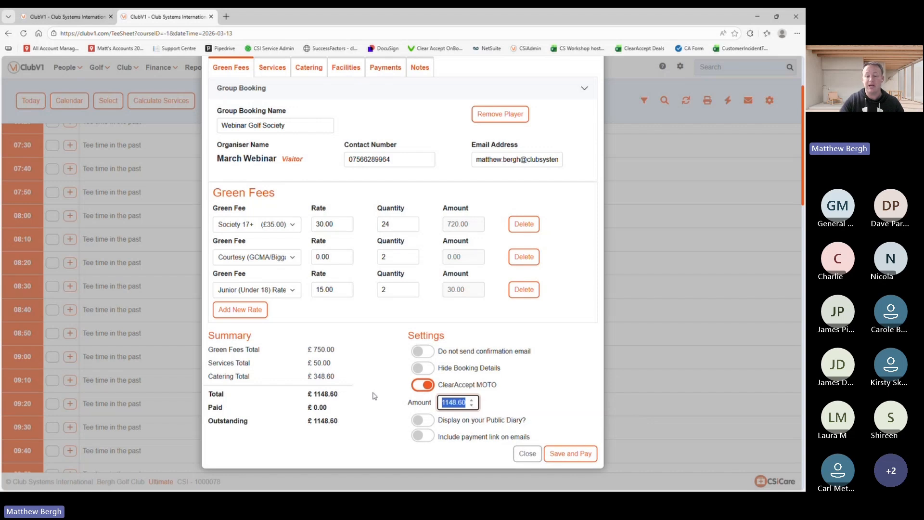
key("BackSpace")
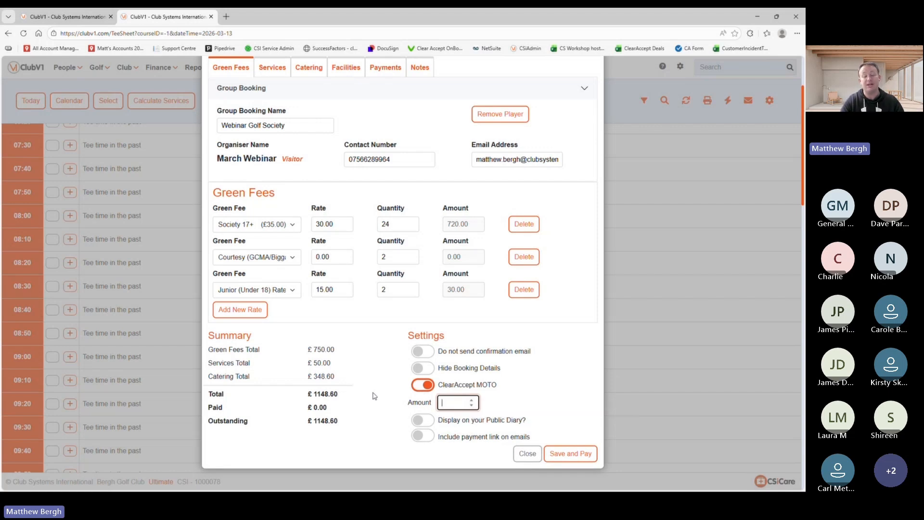
type("280")
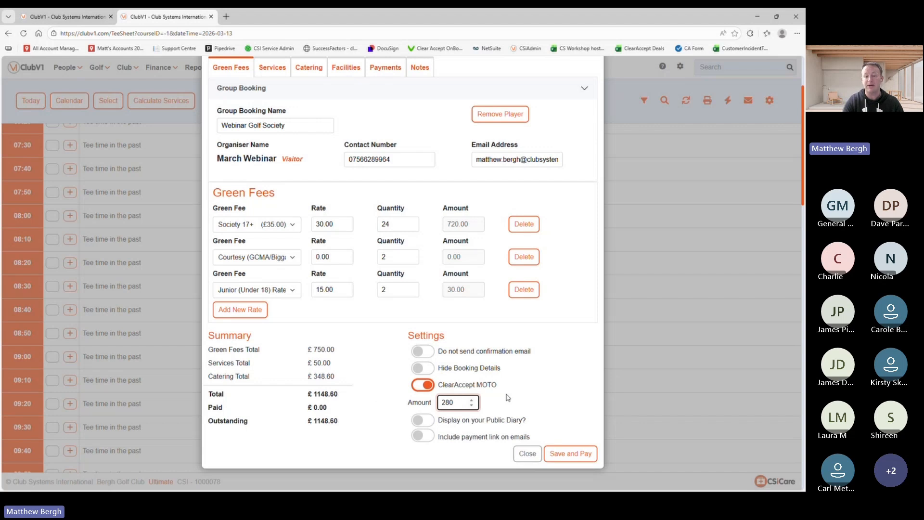
left_click(422, 437)
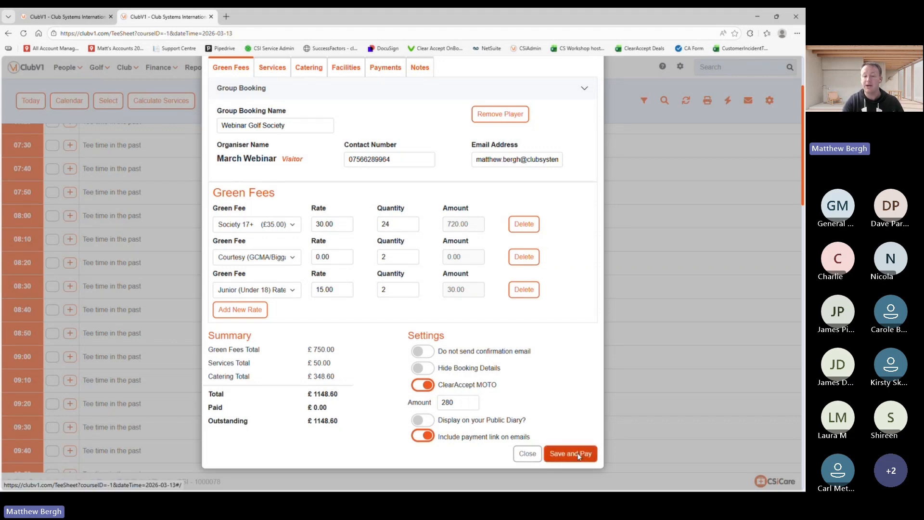
left_click(561, 453)
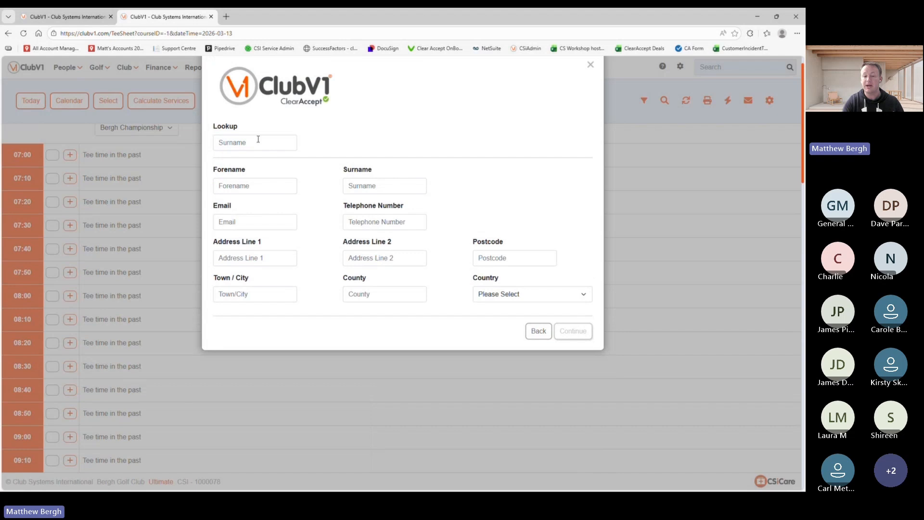
Step: Fill the payer's contact details, surname and address from saved info and continue to card details
left_click(228, 140)
left_click(259, 177)
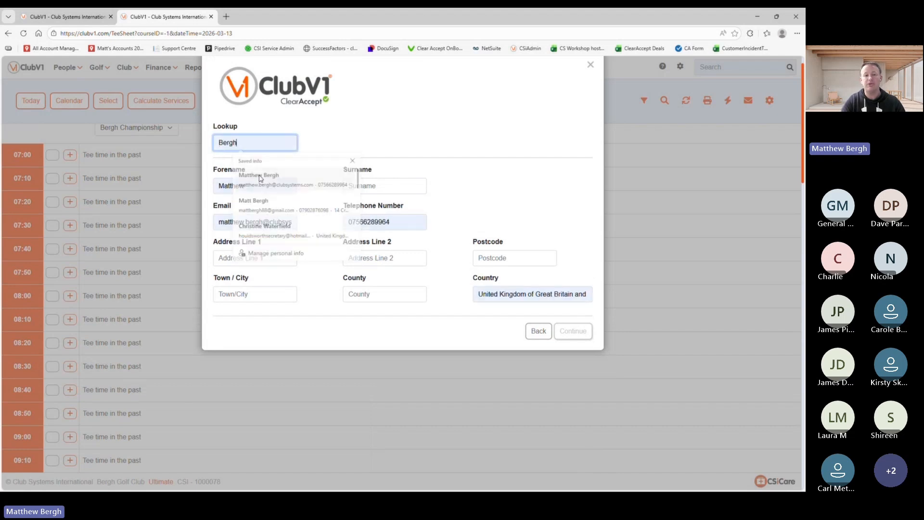
left_click(373, 188)
type("Bergh")
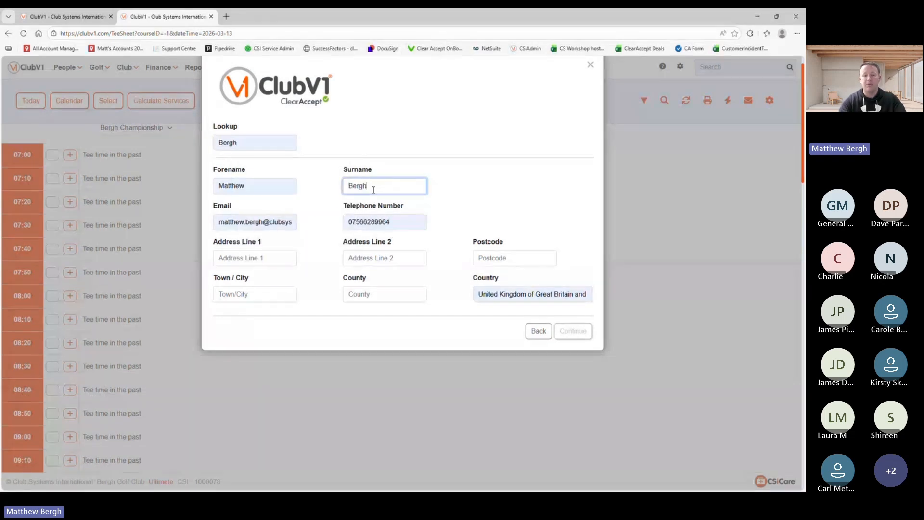
left_click(498, 184)
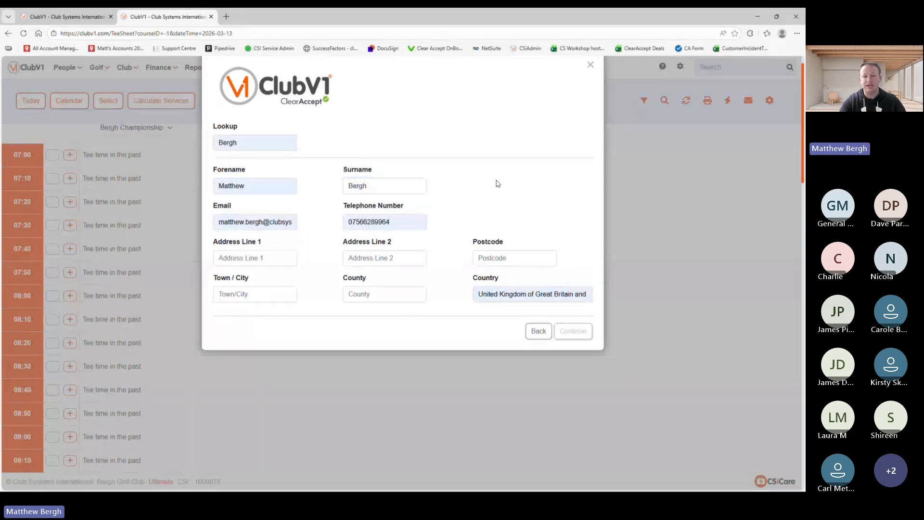
left_click(255, 258)
left_click(268, 290)
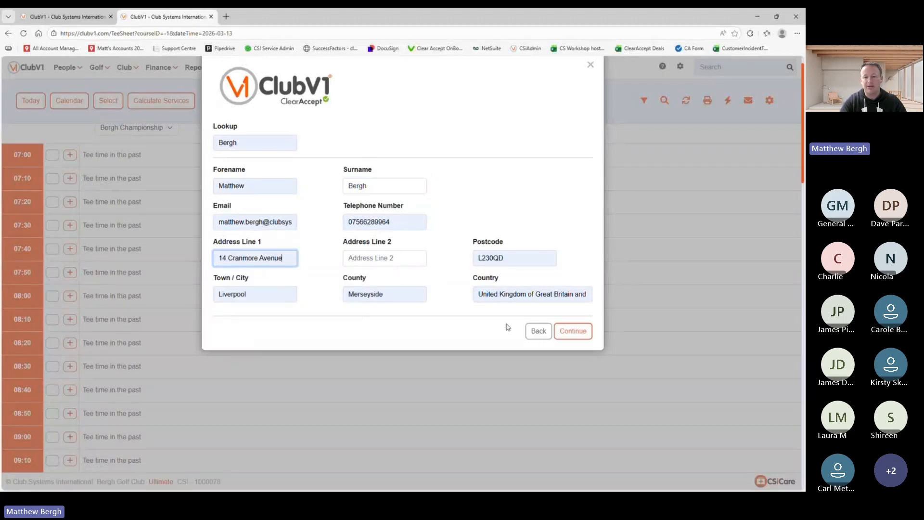
left_click(573, 331)
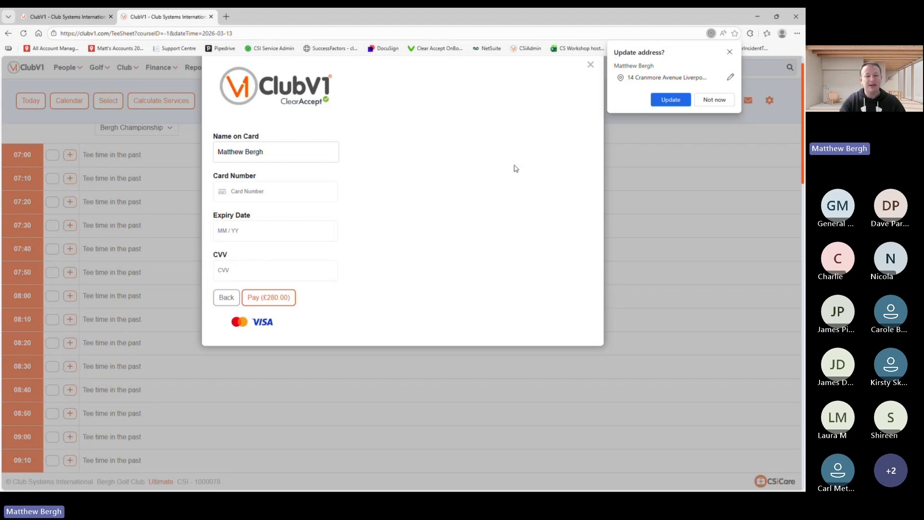
Step: Abandon the card payment, reload the page, and view the 13:00–14:00 Webinar Golf Society tee times
left_click(591, 65)
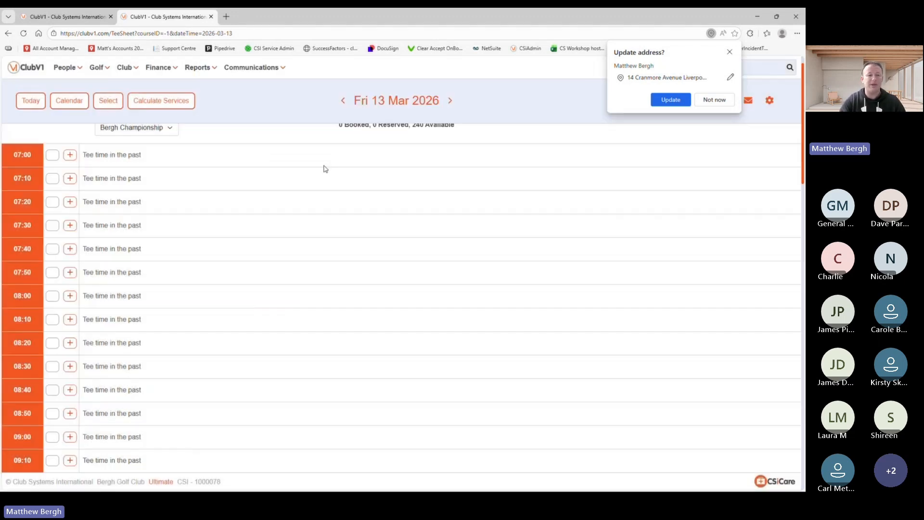
left_click(23, 33)
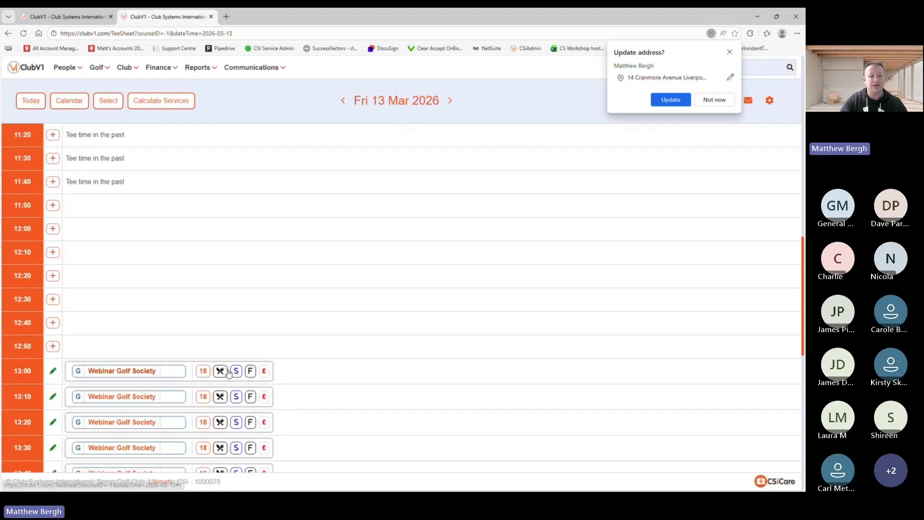
scroll(228, 373, "down", 7)
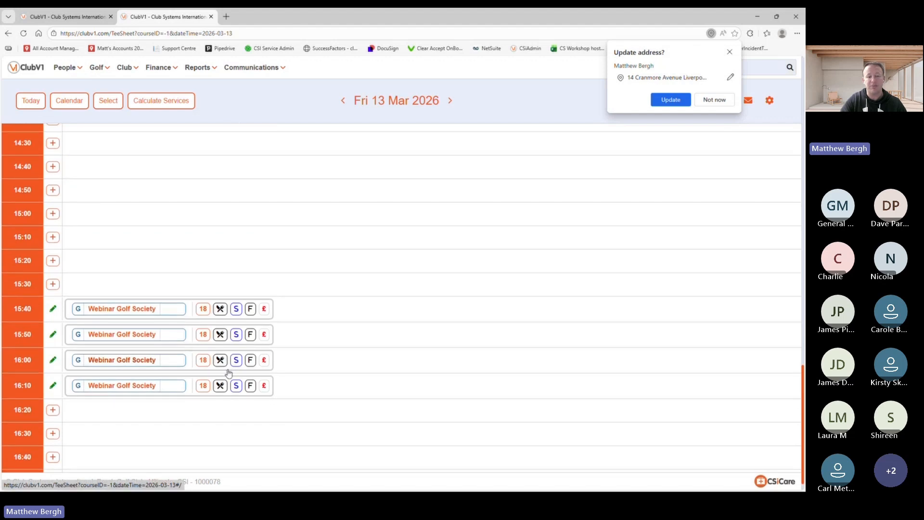
scroll(228, 373, "up", 6)
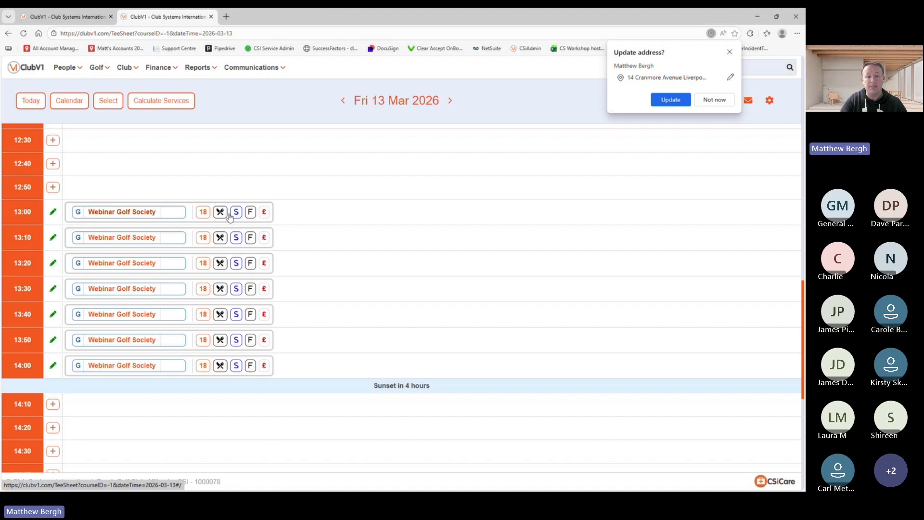
mouse_move(235, 216)
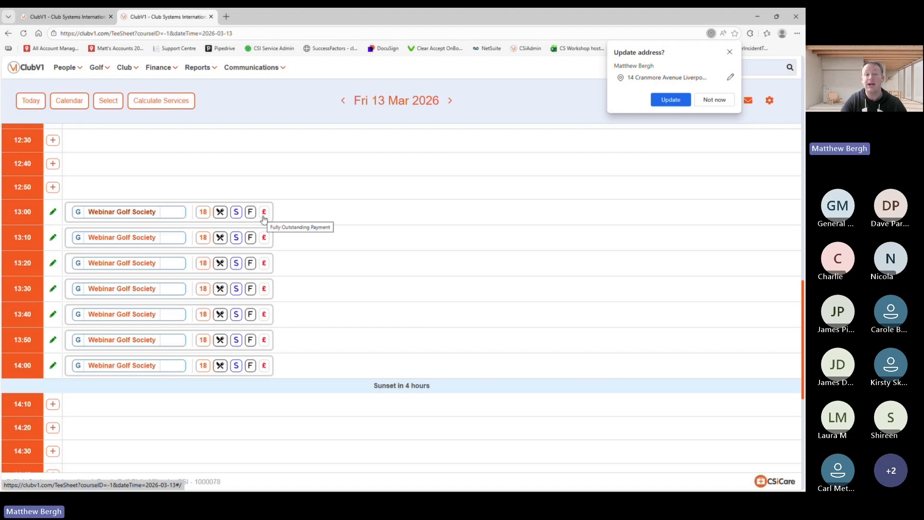
Step: Record a £250 cash payment on the 13:00 Webinar Golf Society booking, leaving £898.60 outstanding
left_click(172, 215)
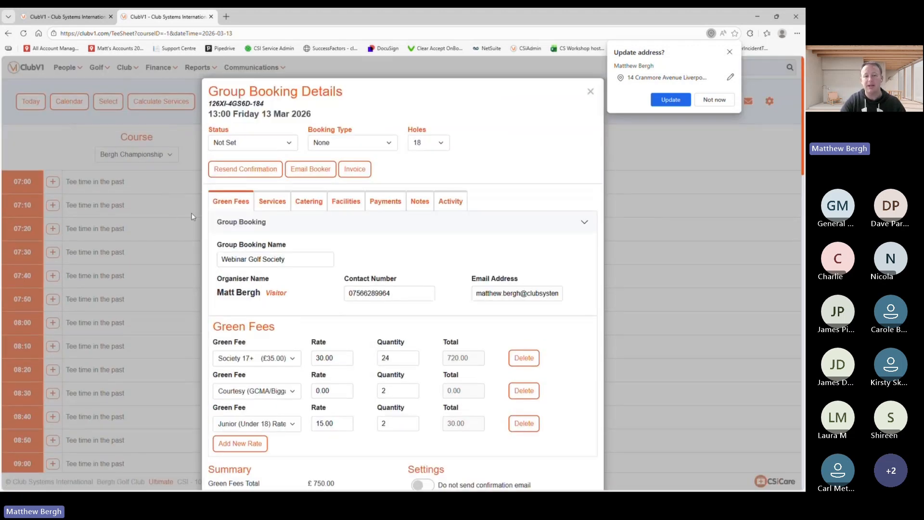
left_click(386, 202)
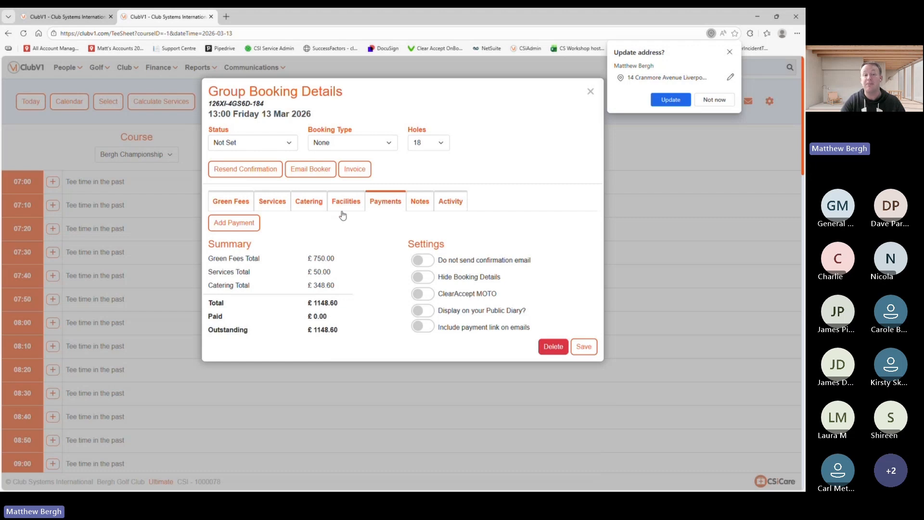
left_click(234, 222)
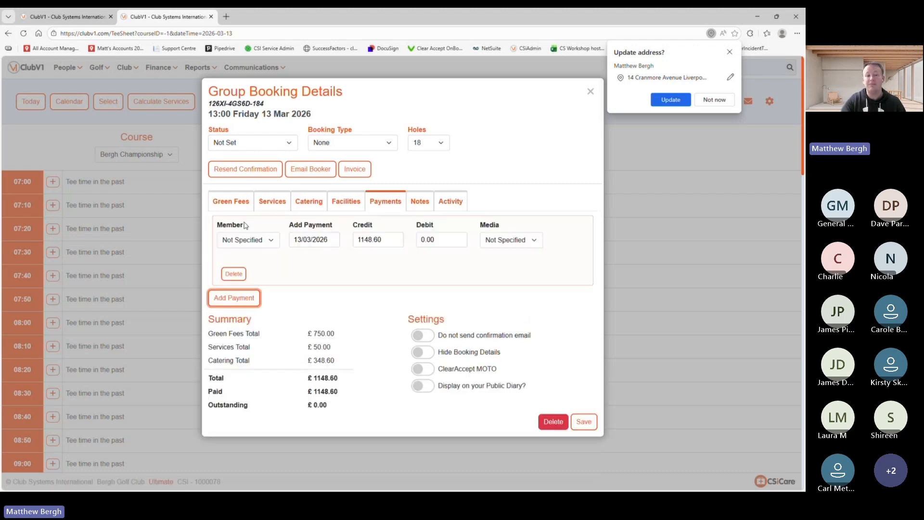
left_click_drag(382, 241, 245, 247)
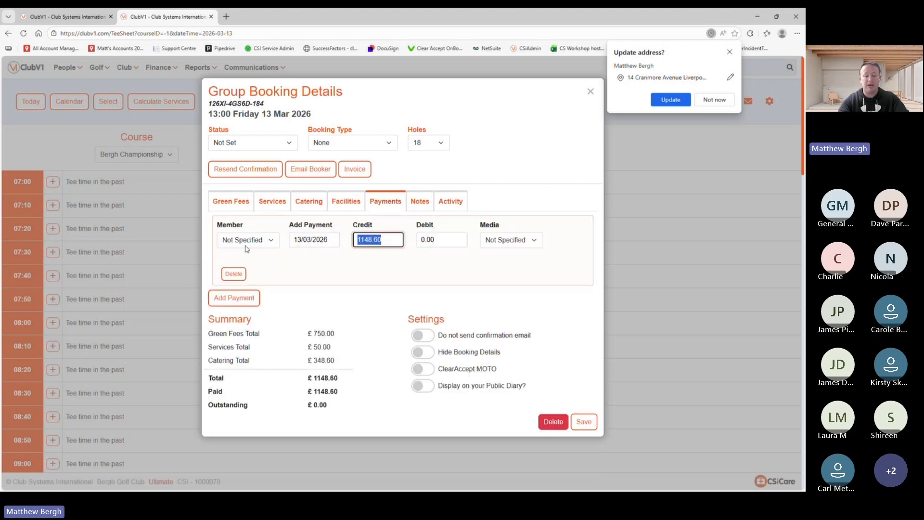
type("250")
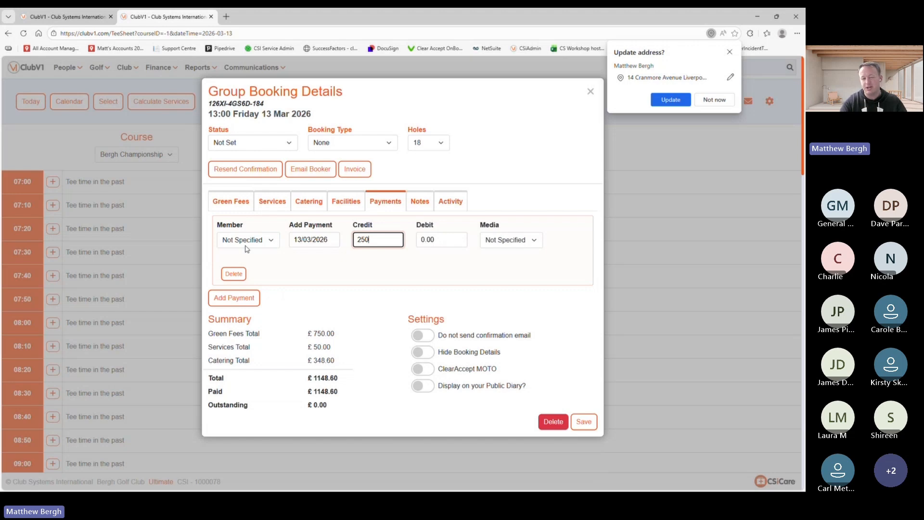
left_click(532, 240)
left_click(509, 268)
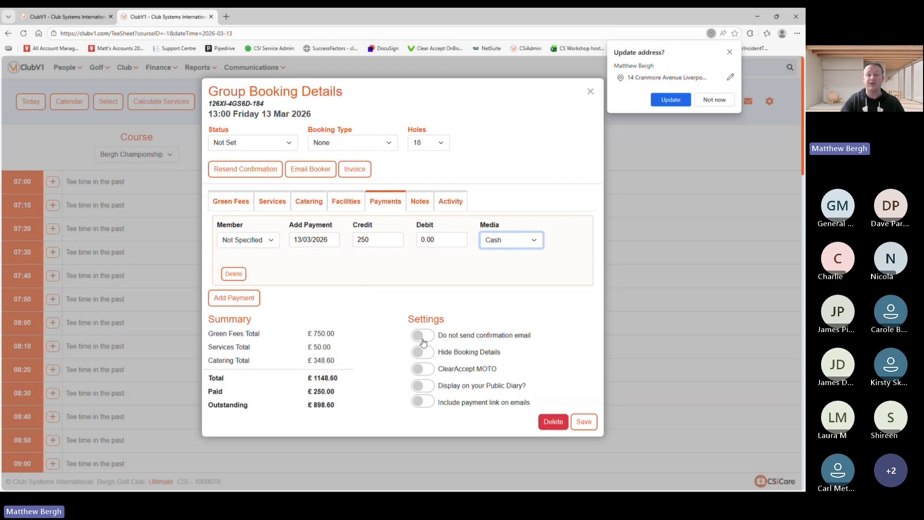
left_click(308, 202)
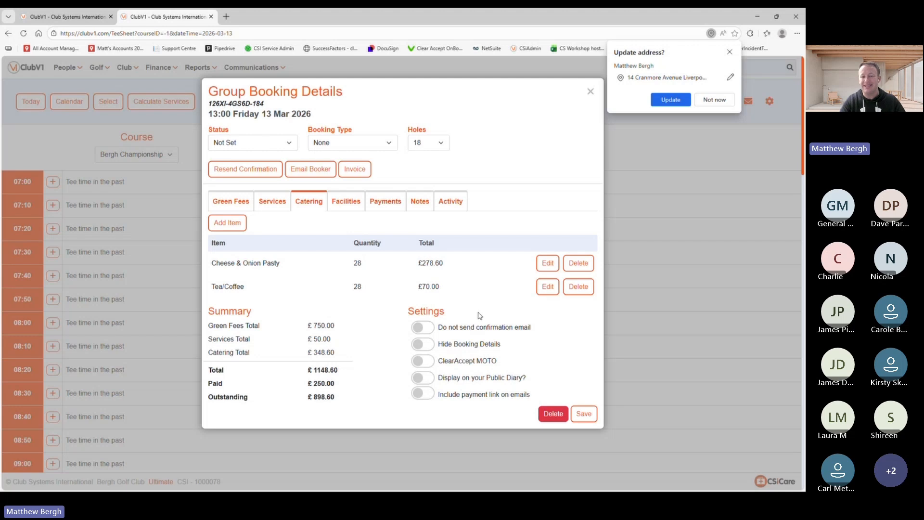
Step: Turn on 'Do not send confirmation email' for the part-paid group booking
left_click(421, 328)
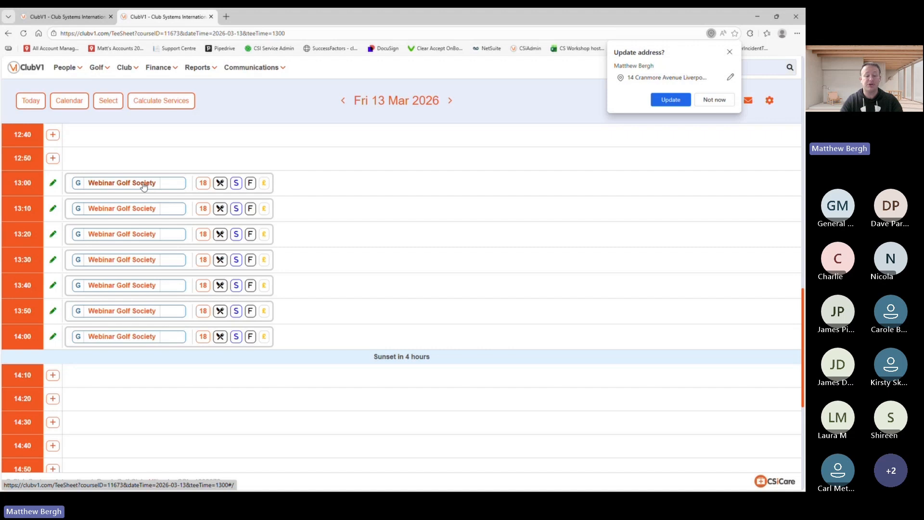
Step: Advance the slideshow to the 'Reports for the Group Bookings' slide and return to ClubV1
key("alt+Tab")
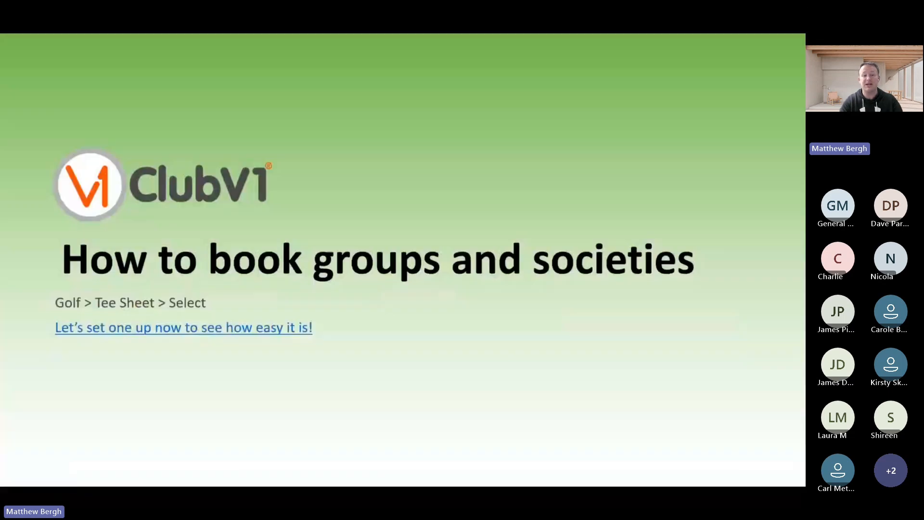
left_click(439, 125)
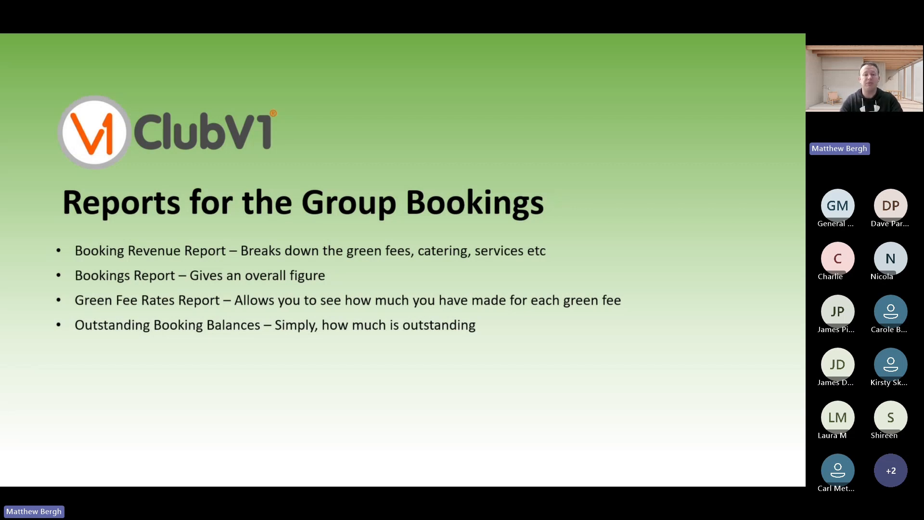
key("alt+Tab")
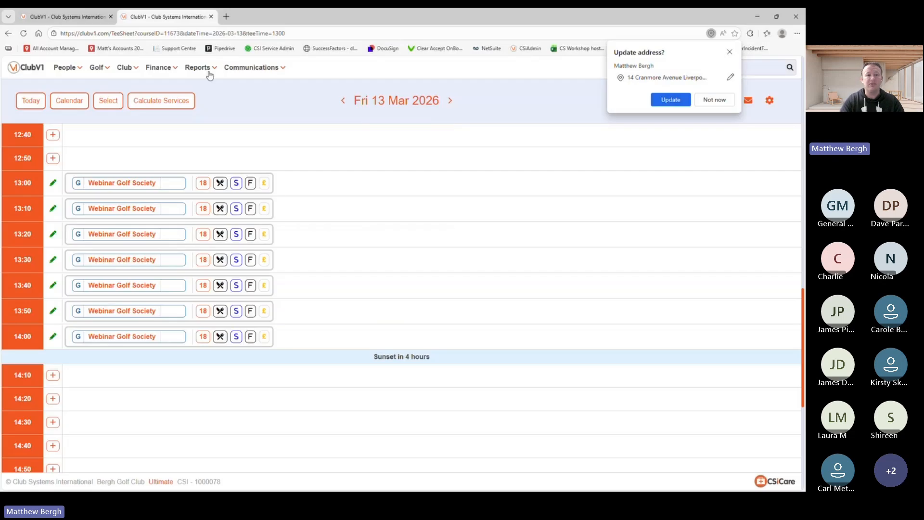
Step: Run the Booking Revenue Report from 12/03/2026 to 31/10/2026 with members and visitors excluded
left_click(205, 72)
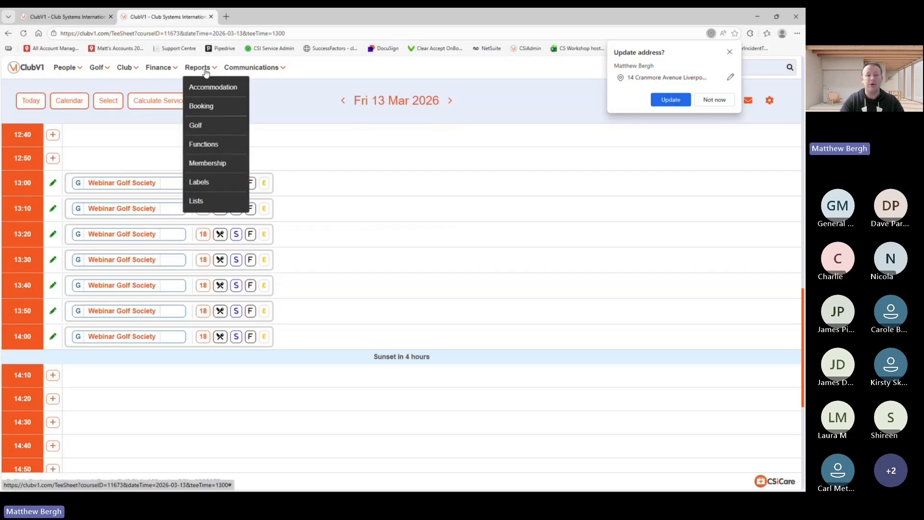
left_click(207, 105)
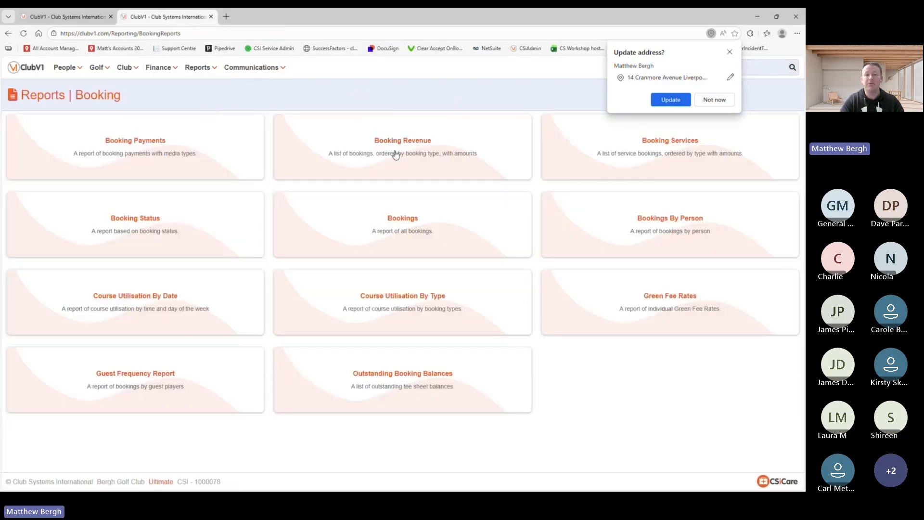
left_click(399, 146)
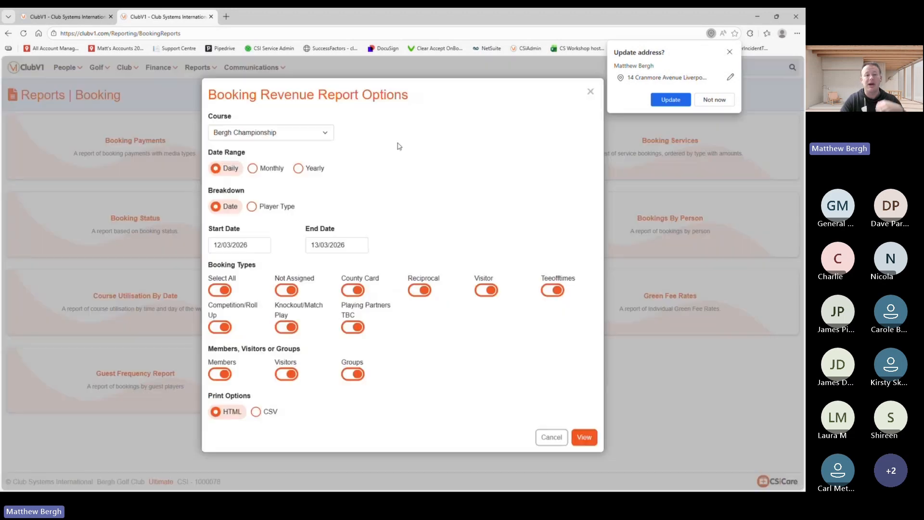
left_click(340, 246)
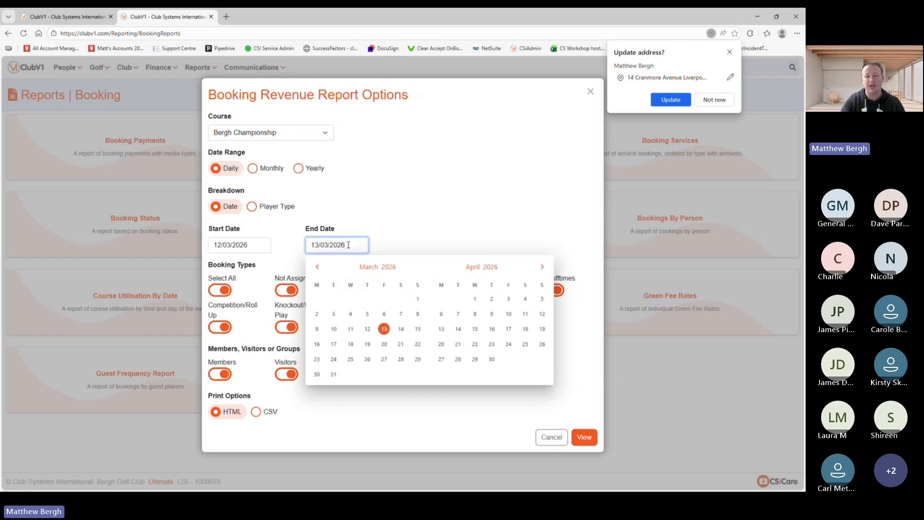
left_click(544, 266)
left_click(544, 267)
left_click(543, 267)
left_click(543, 267)
left_click(543, 267)
left_click(544, 267)
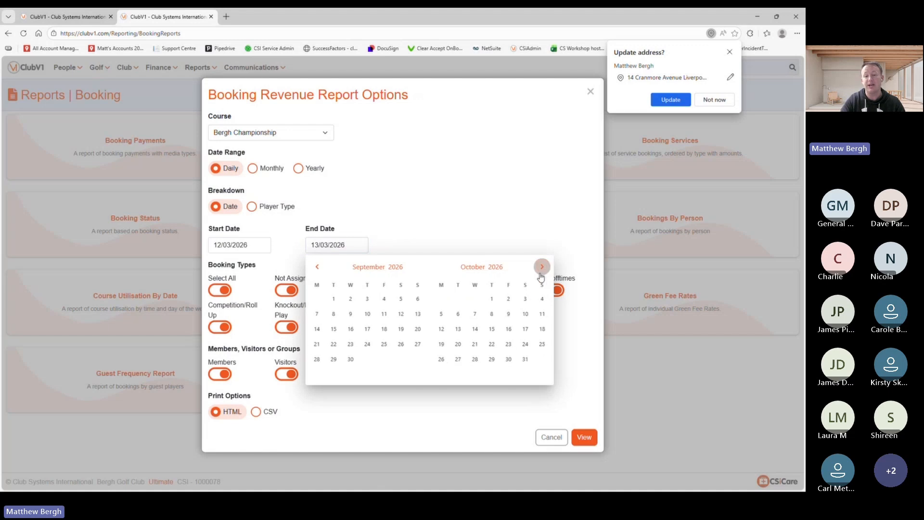
left_click(527, 360)
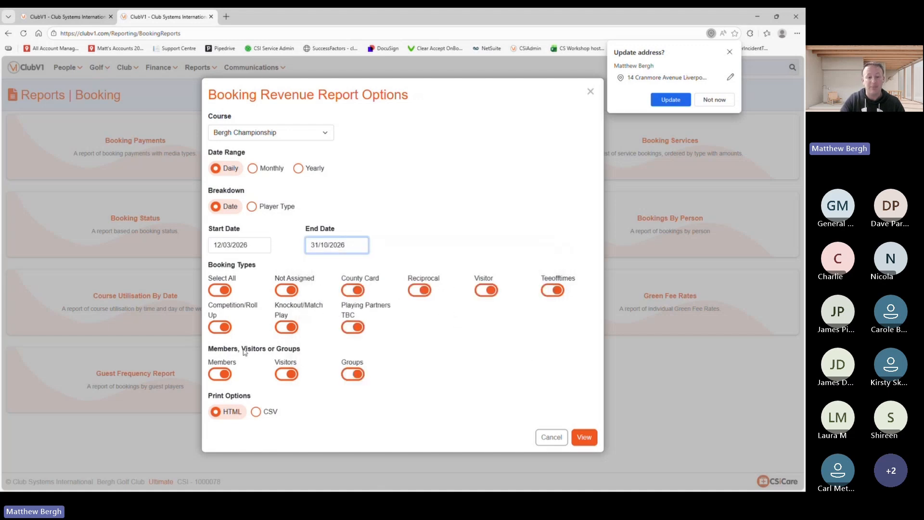
left_click(224, 375)
left_click(287, 375)
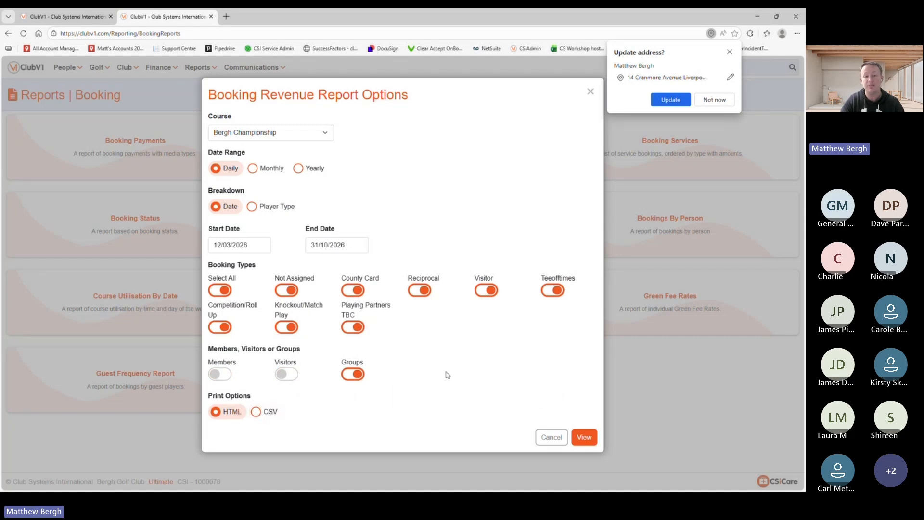
left_click(585, 437)
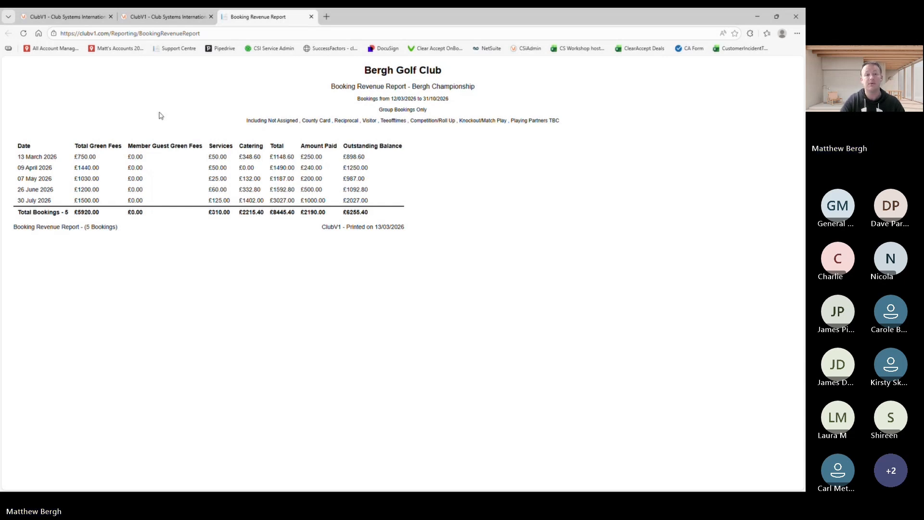
Step: Close the Booking Revenue Report tab and return to the PowerPoint slides
left_click(311, 15)
key("alt+Tab")
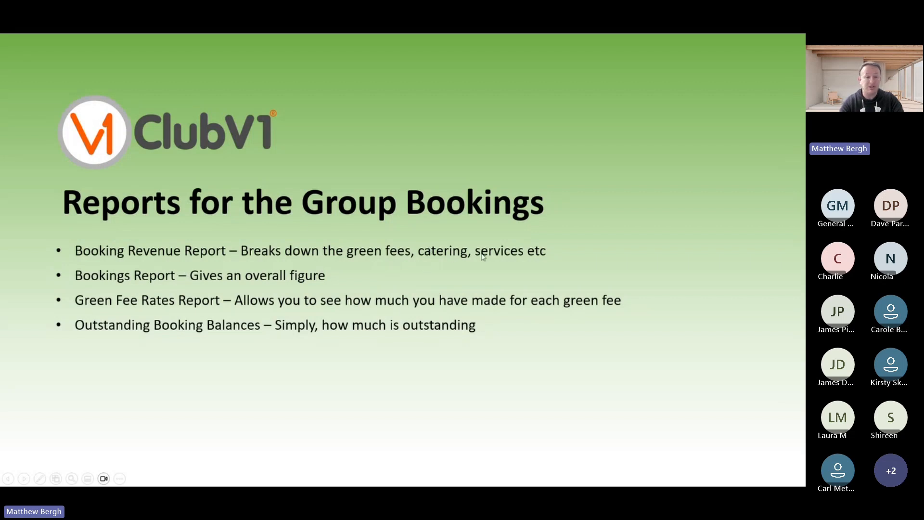
Step: Run the Bookings Report ending 31/10/2026 with visitors and members excluded
key("alt+Tab")
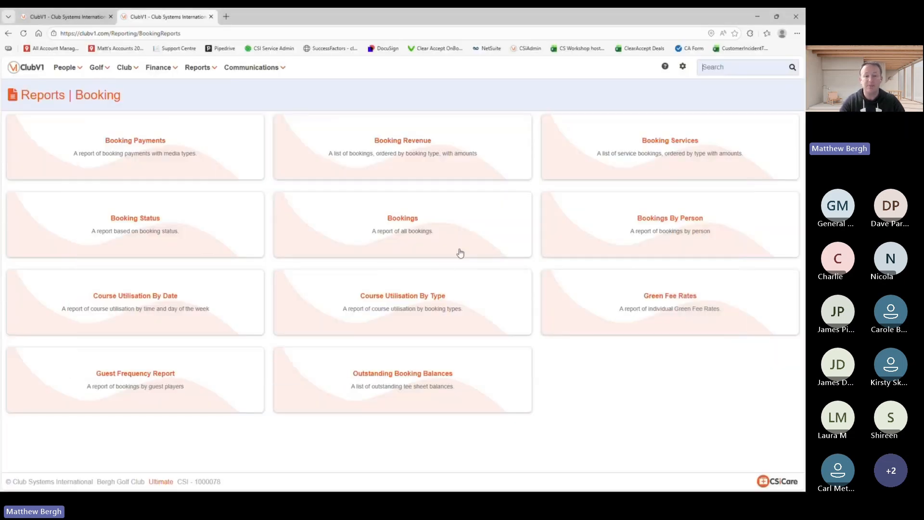
left_click_drag(406, 223, 391, 273)
left_click(360, 259)
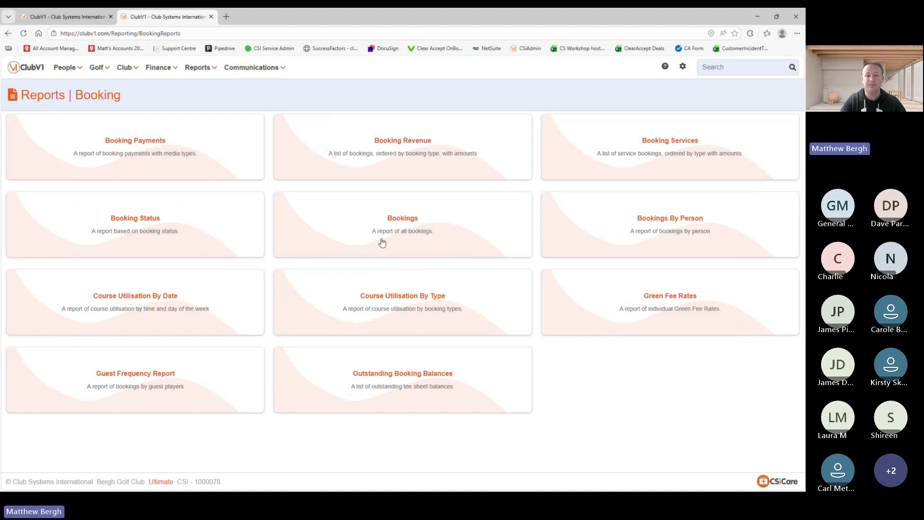
left_click(406, 218)
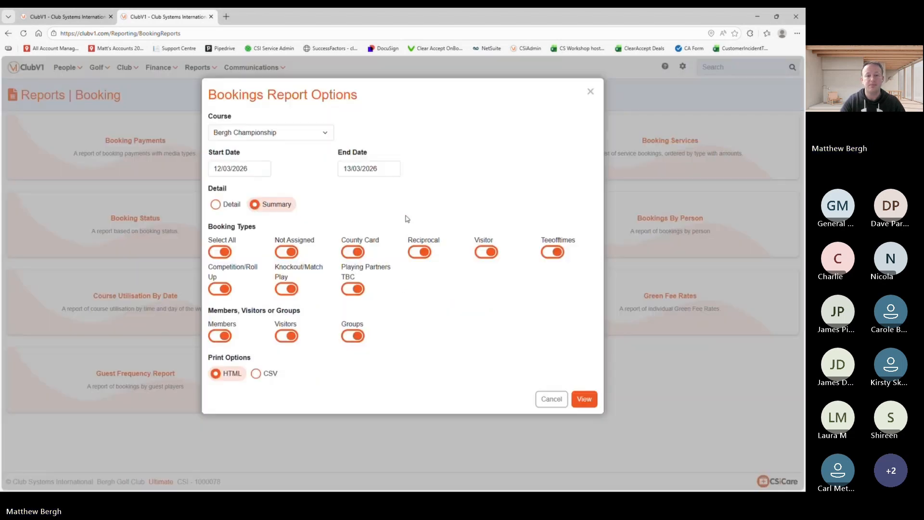
left_click(348, 165)
left_click(574, 191)
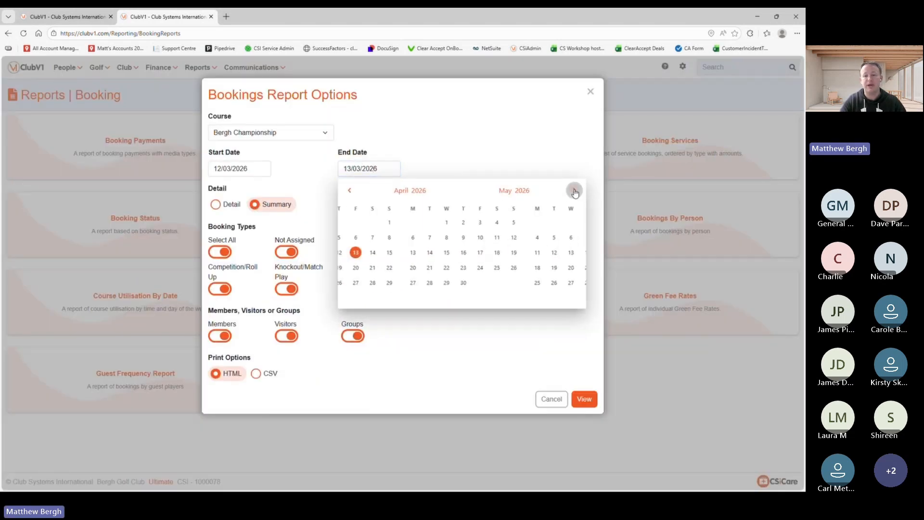
left_click(575, 191)
left_click(574, 191)
left_click(574, 191)
left_click(575, 191)
left_click(574, 191)
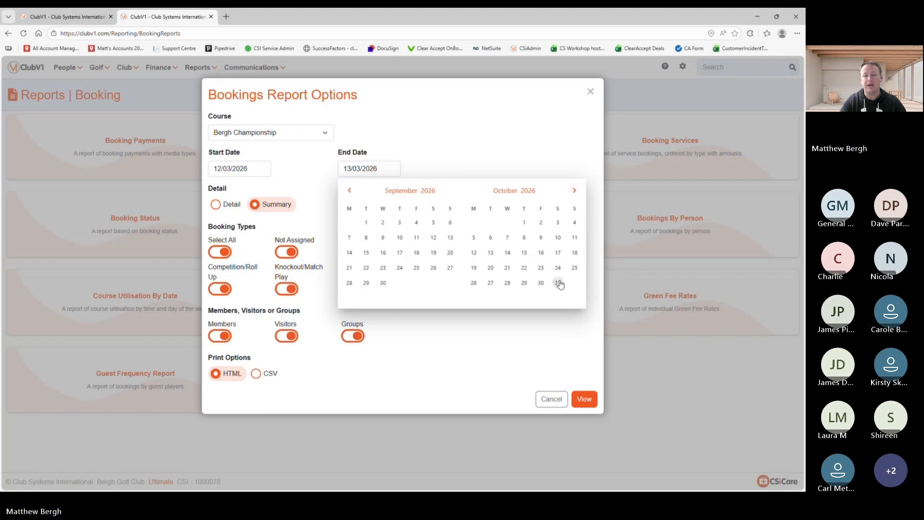
left_click(558, 283)
left_click(287, 336)
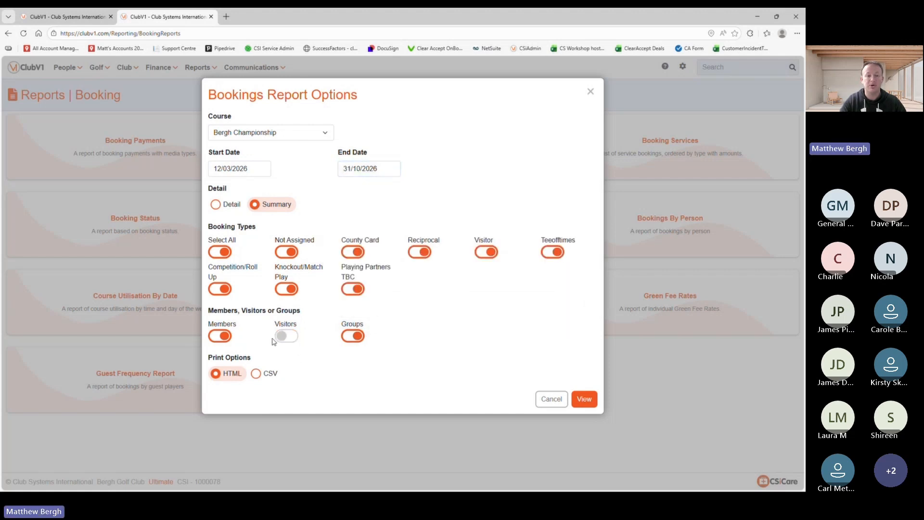
left_click(225, 337)
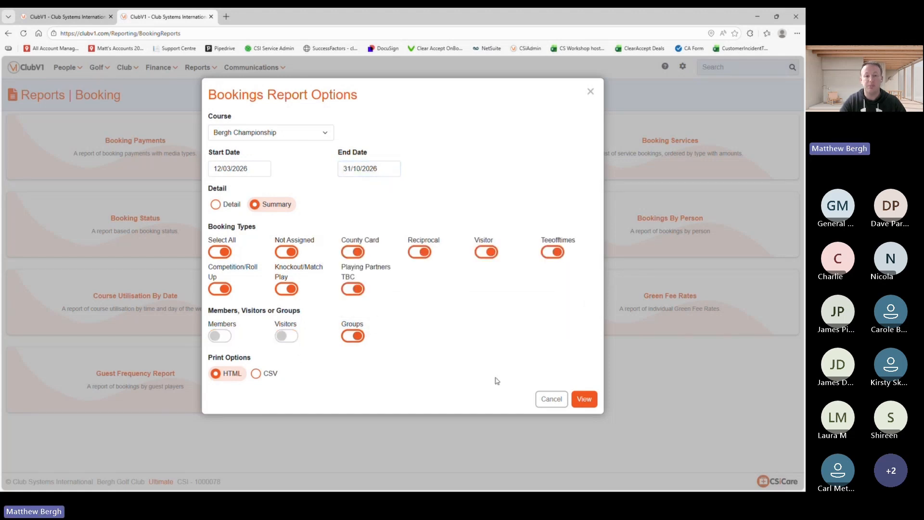
left_click(584, 399)
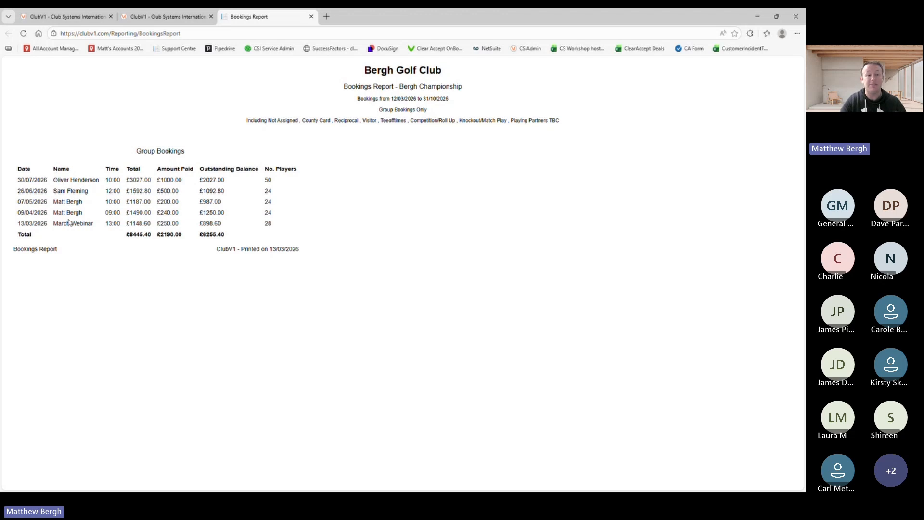
Step: Highlight the March Webinar booking in the Bookings Report, then return to the slideshow
left_click_drag(53, 223, 93, 225)
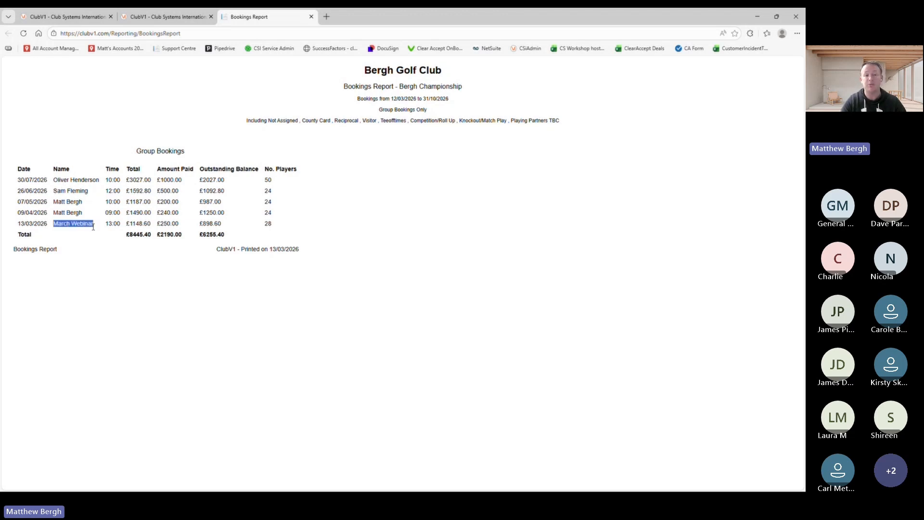
left_click(134, 302)
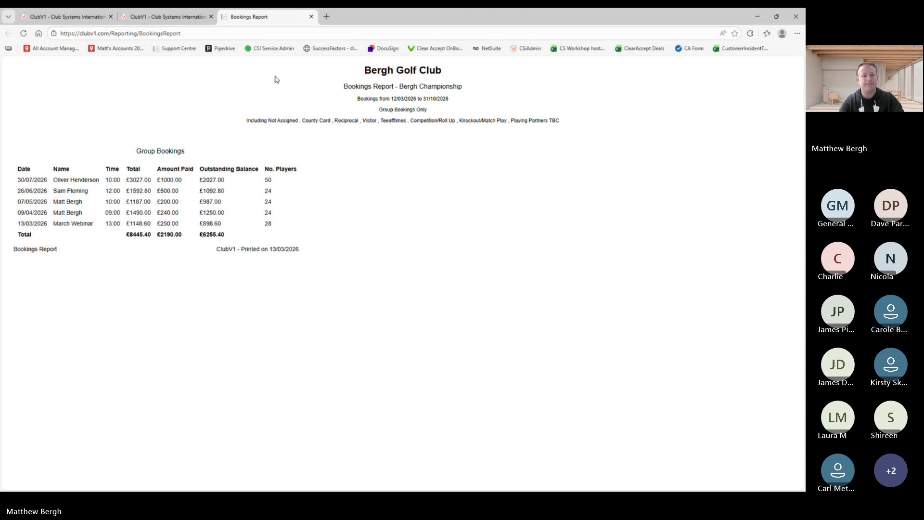
key("alt+Tab")
key("alt+Tab")
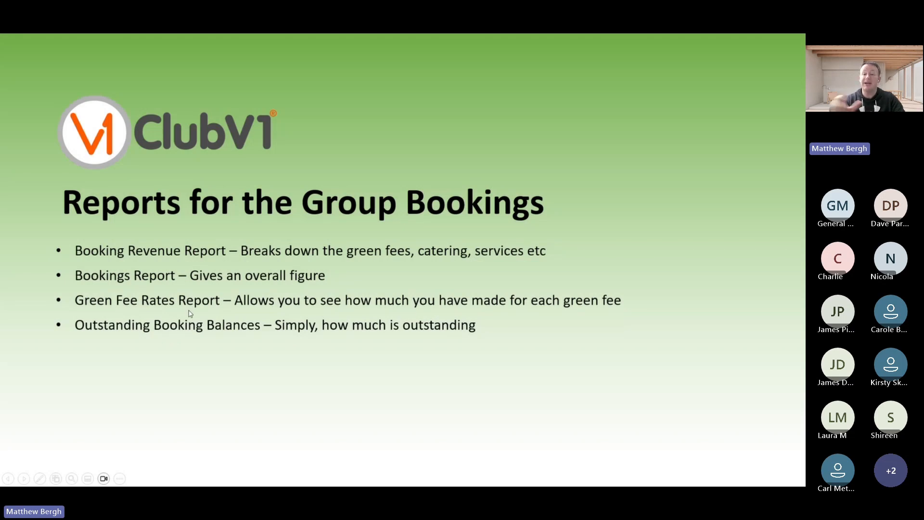
Step: Close the Bookings Report and set Green Fee Rates options to end 31/10/2026, groups only
key("alt+Tab")
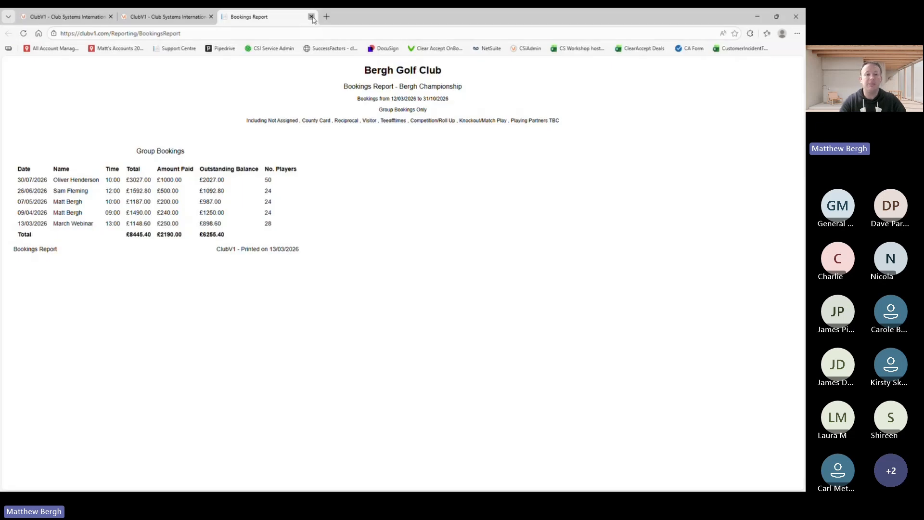
left_click(319, 17)
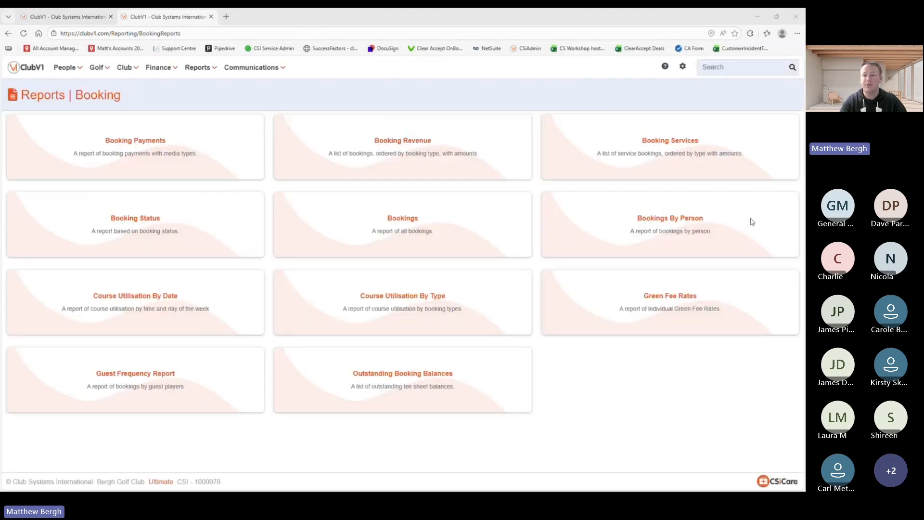
left_click(660, 301)
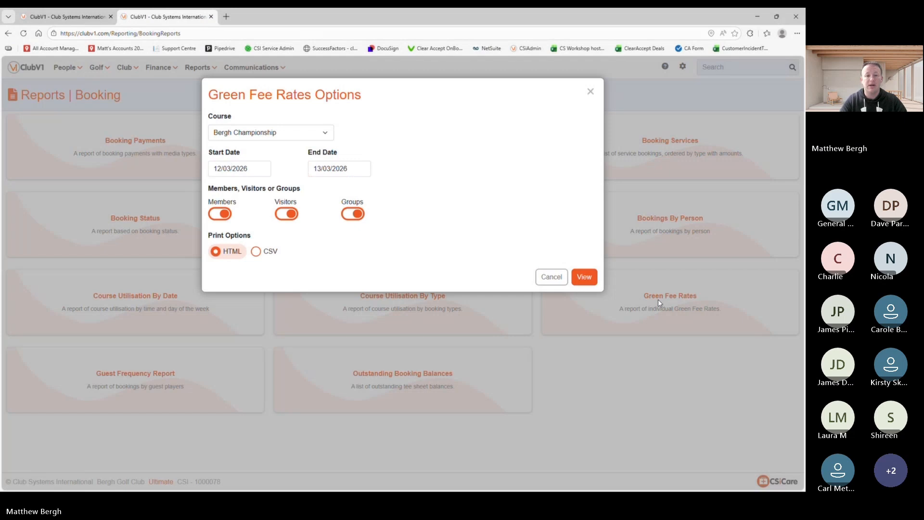
left_click(339, 169)
left_click(545, 190)
left_click(544, 190)
left_click(545, 190)
left_click(544, 190)
left_click(544, 190)
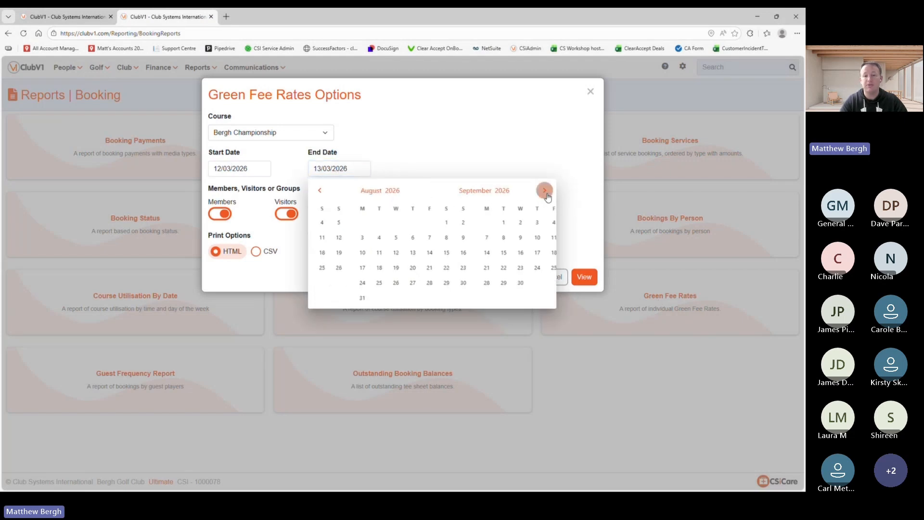
left_click(545, 190)
left_click(528, 283)
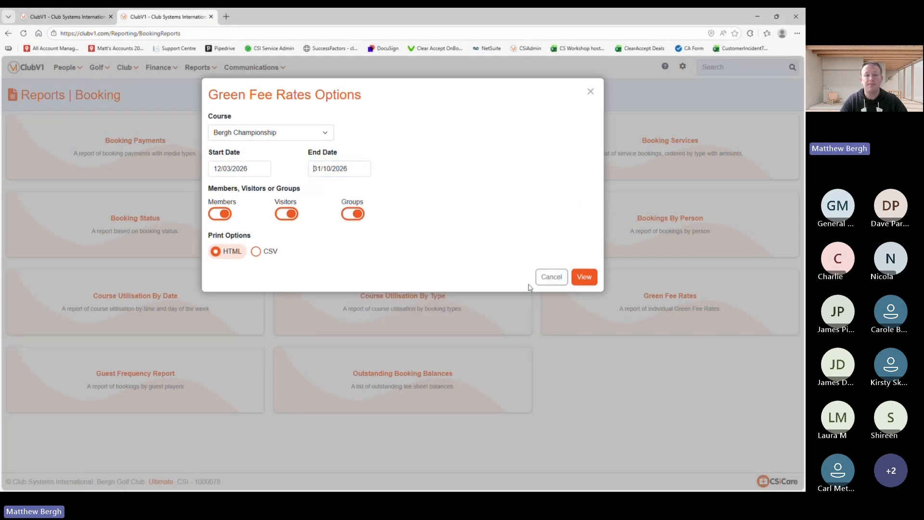
left_click(286, 214)
left_click(220, 215)
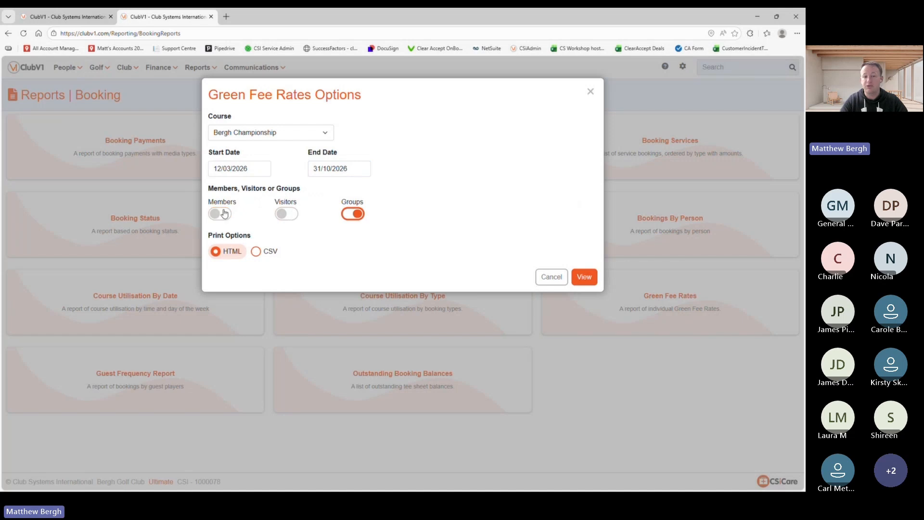
Step: Generate and close the £5920.00 Green Fee Rates Report, then open Outstanding Booking Balances options
left_click(584, 277)
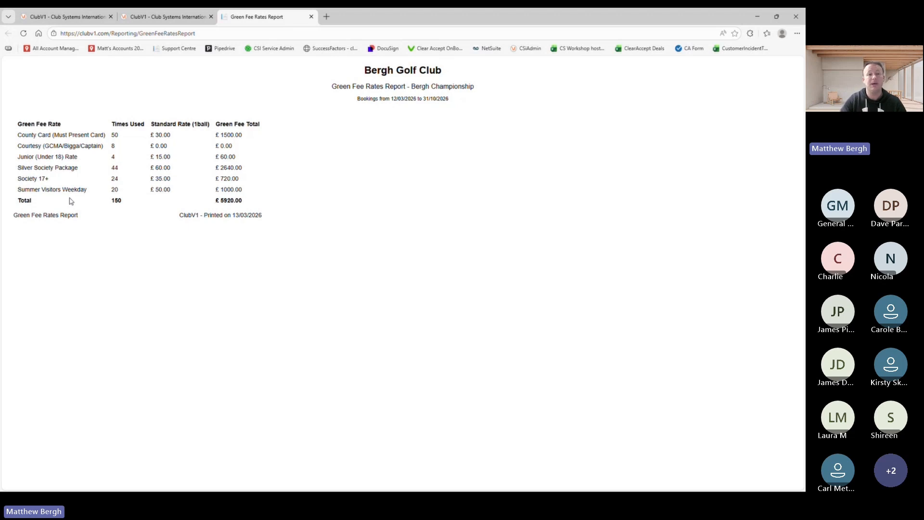
left_click(311, 18)
key("alt+Tab")
key("alt+Tab")
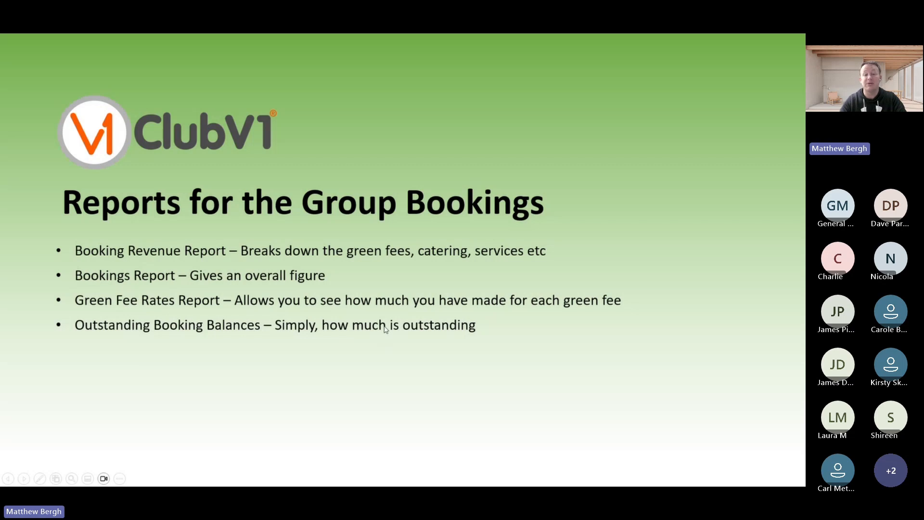
key("alt+Tab")
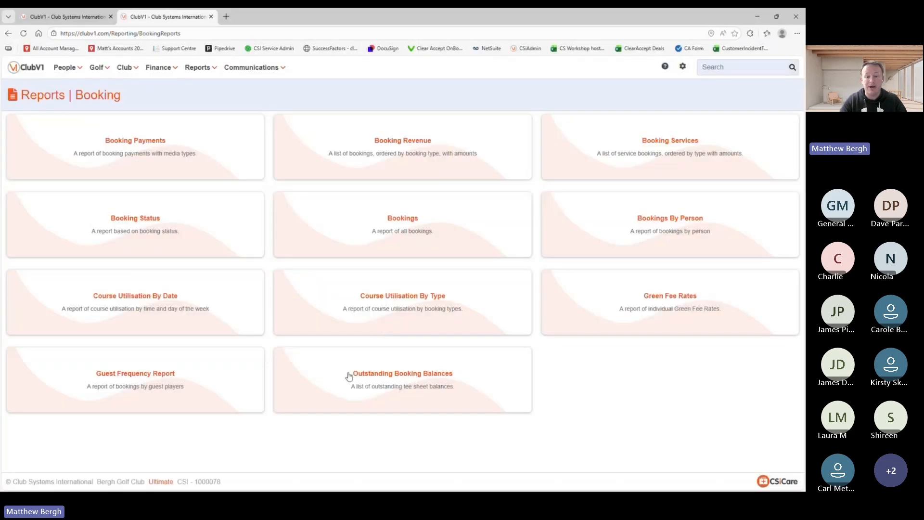
left_click(388, 375)
Step: Set the Outstanding Booking Balances end date to 31 October 2026
left_click(340, 167)
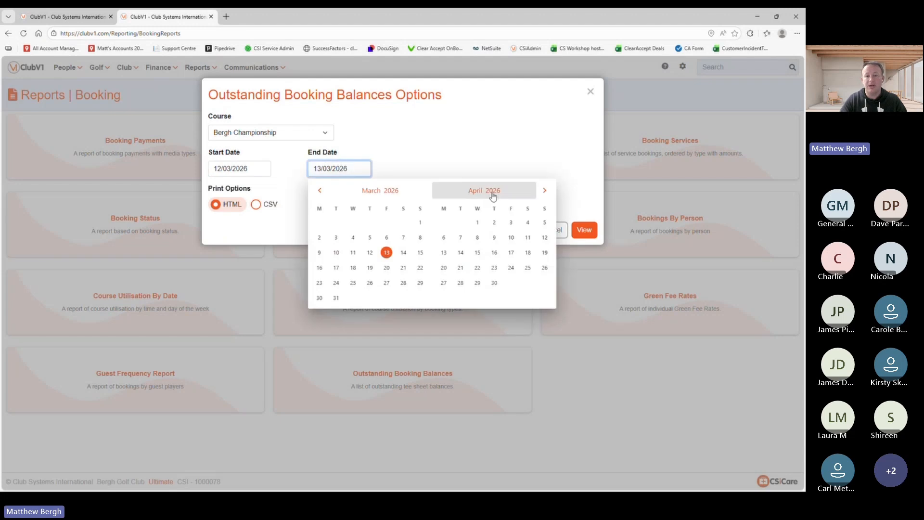
left_click(544, 191)
left_click(545, 190)
left_click(544, 191)
left_click(544, 191)
left_click(544, 191)
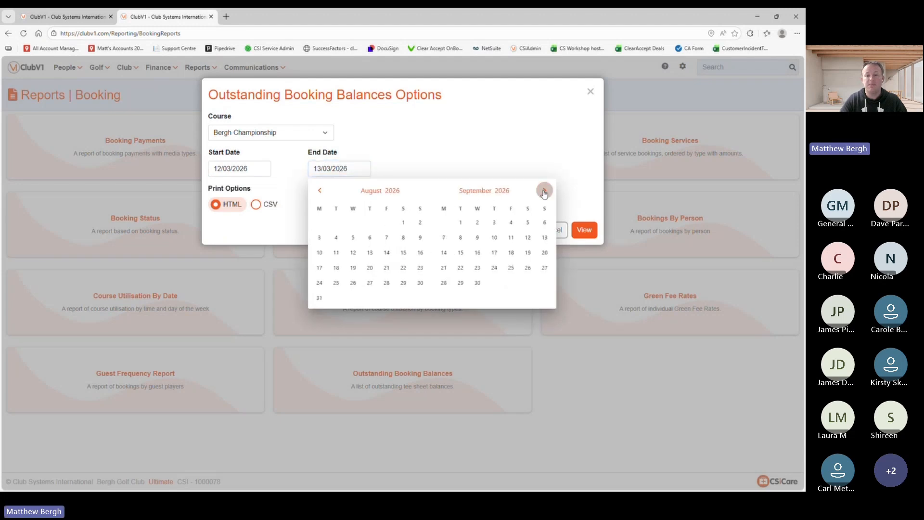
left_click(544, 191)
left_click(528, 284)
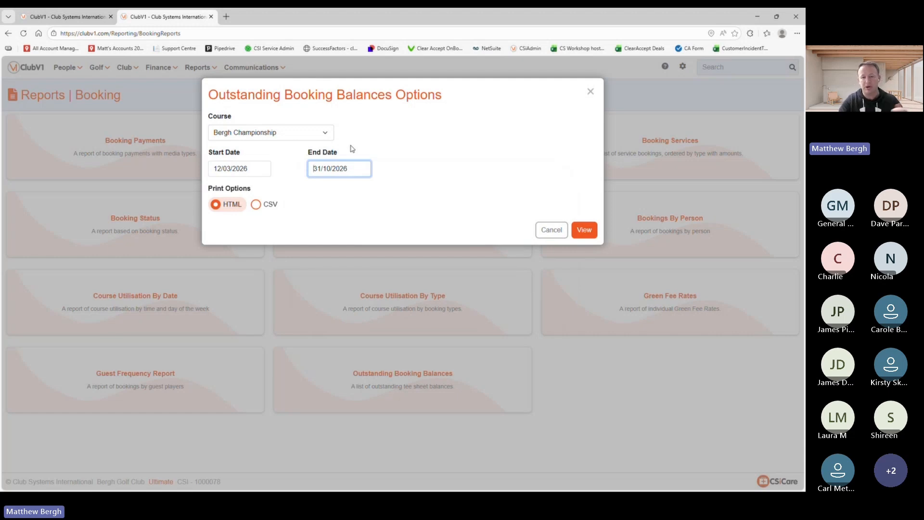
Step: View the Outstanding Booking Balances report for 12/03/2026–31/10/2026 (£6255.40 outstanding), then close it
left_click(585, 230)
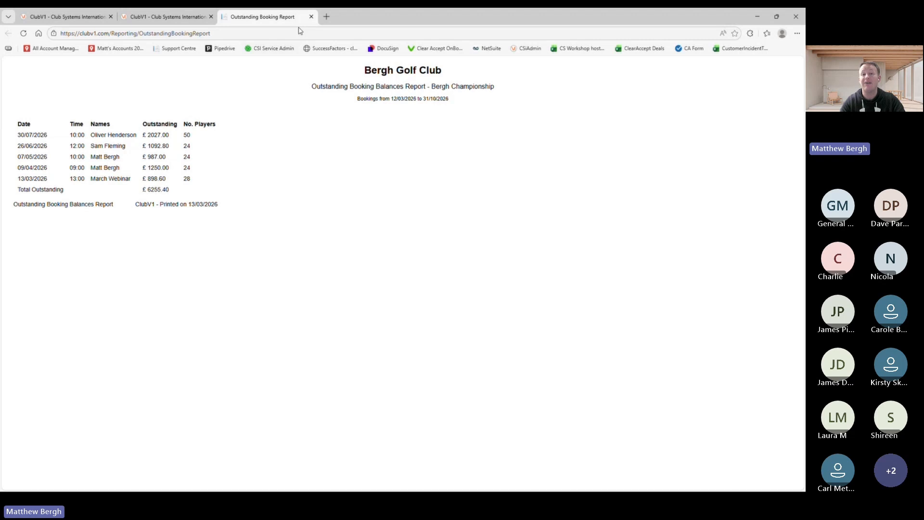
left_click(310, 17)
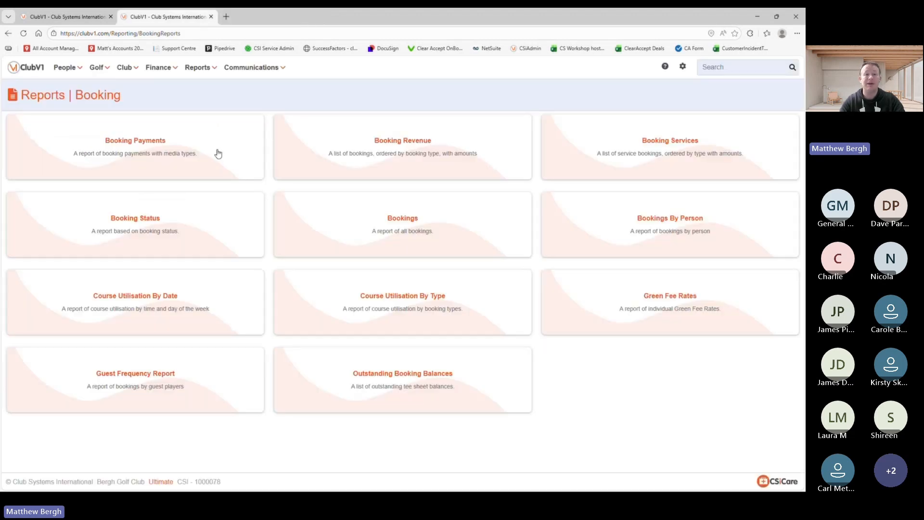
Step: Stop the Teams screen share so the presenter's camera fills the view
left_click(443, 22)
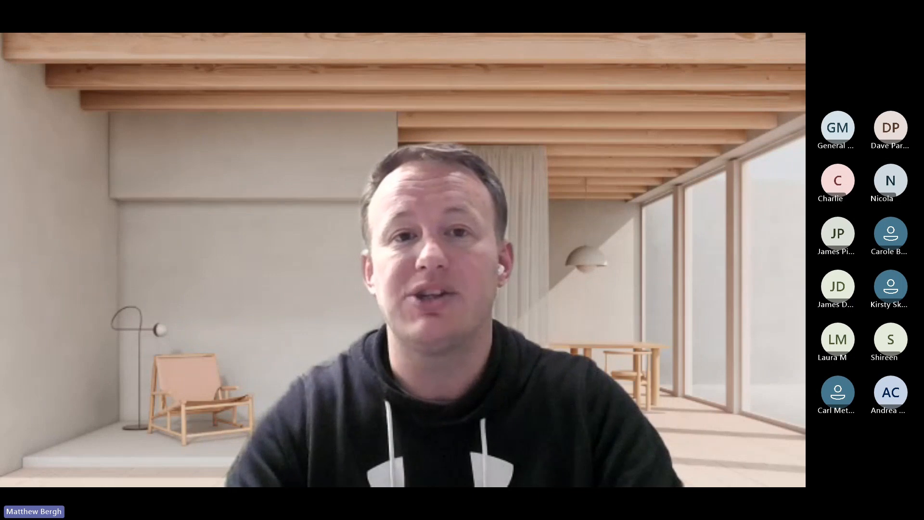